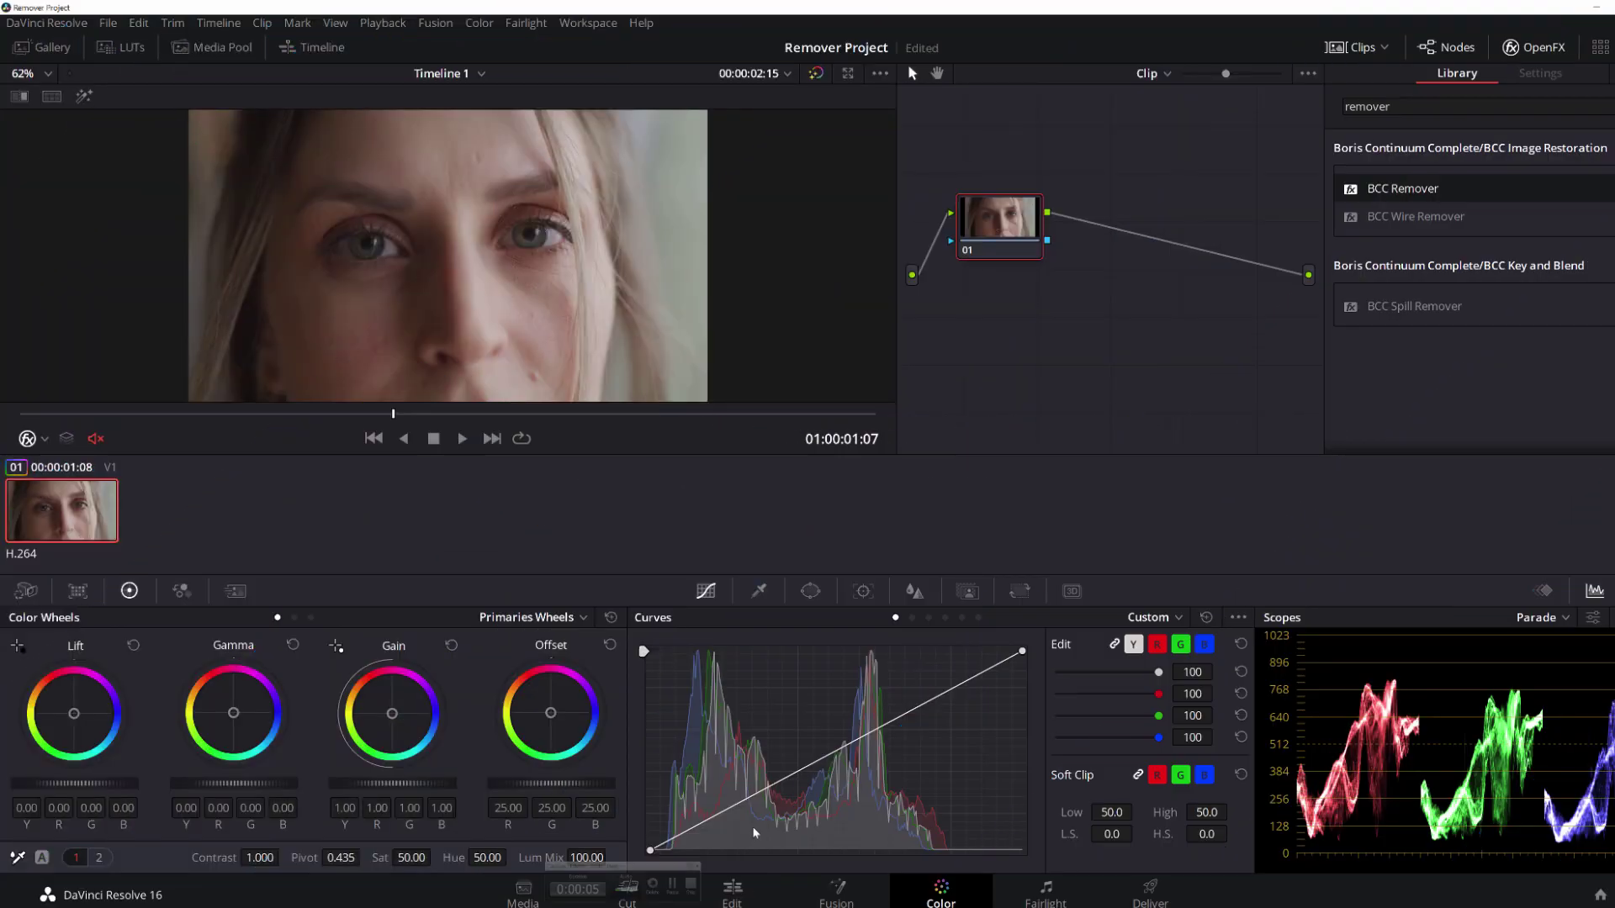
Review the clip, switch the viewer to OpenFX Overlay, and insert BCC Remover after the clip node
click(465, 440)
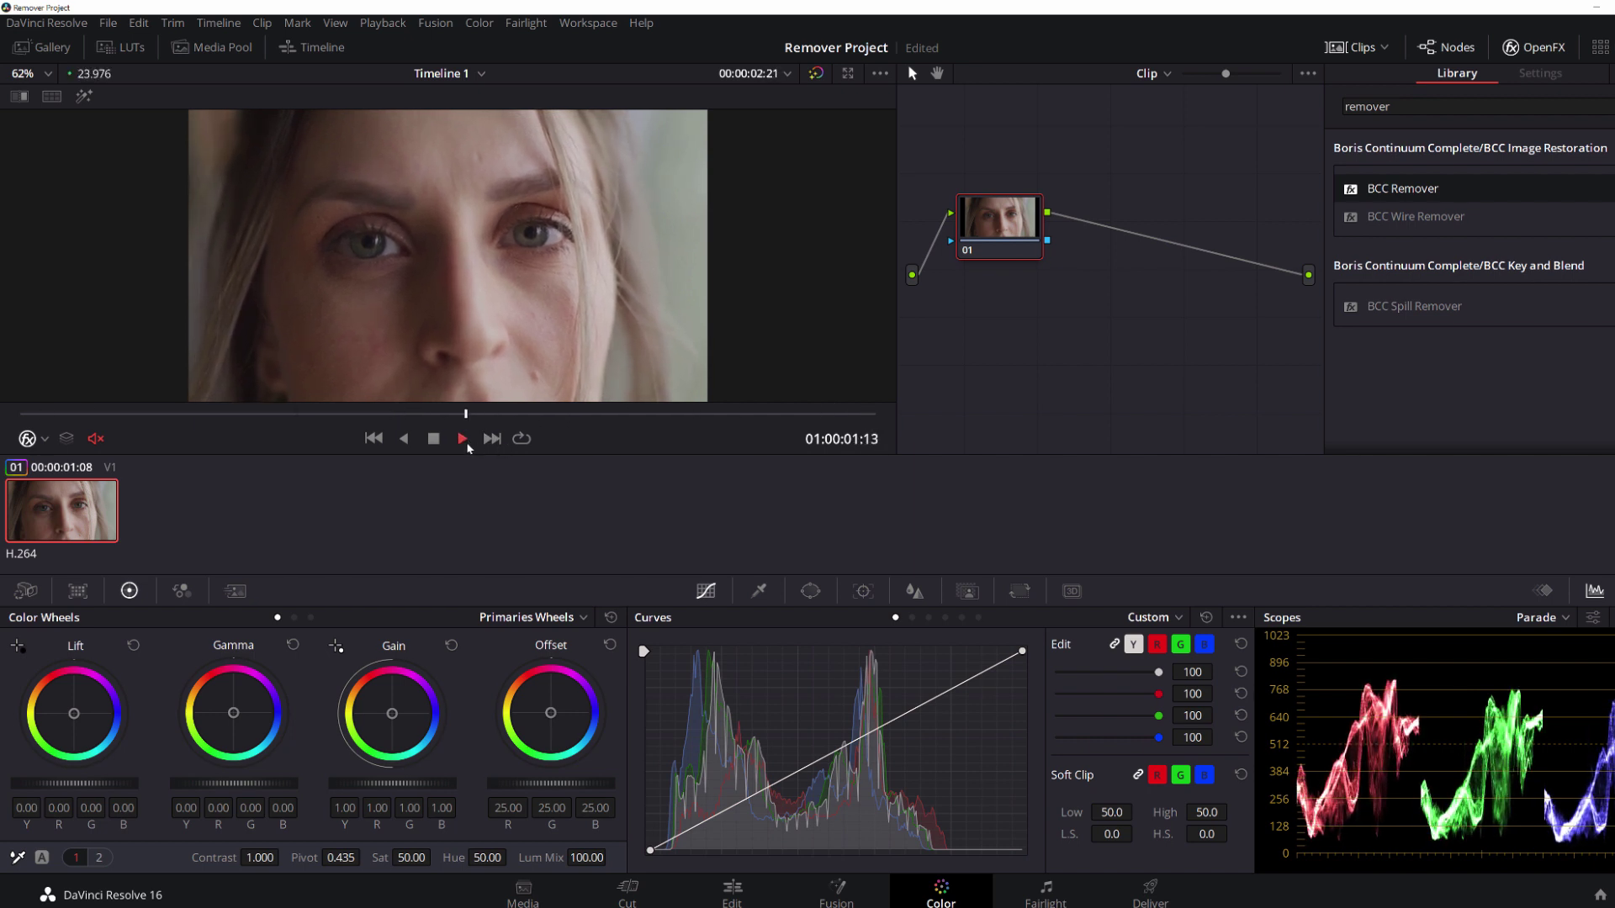
click(443, 442)
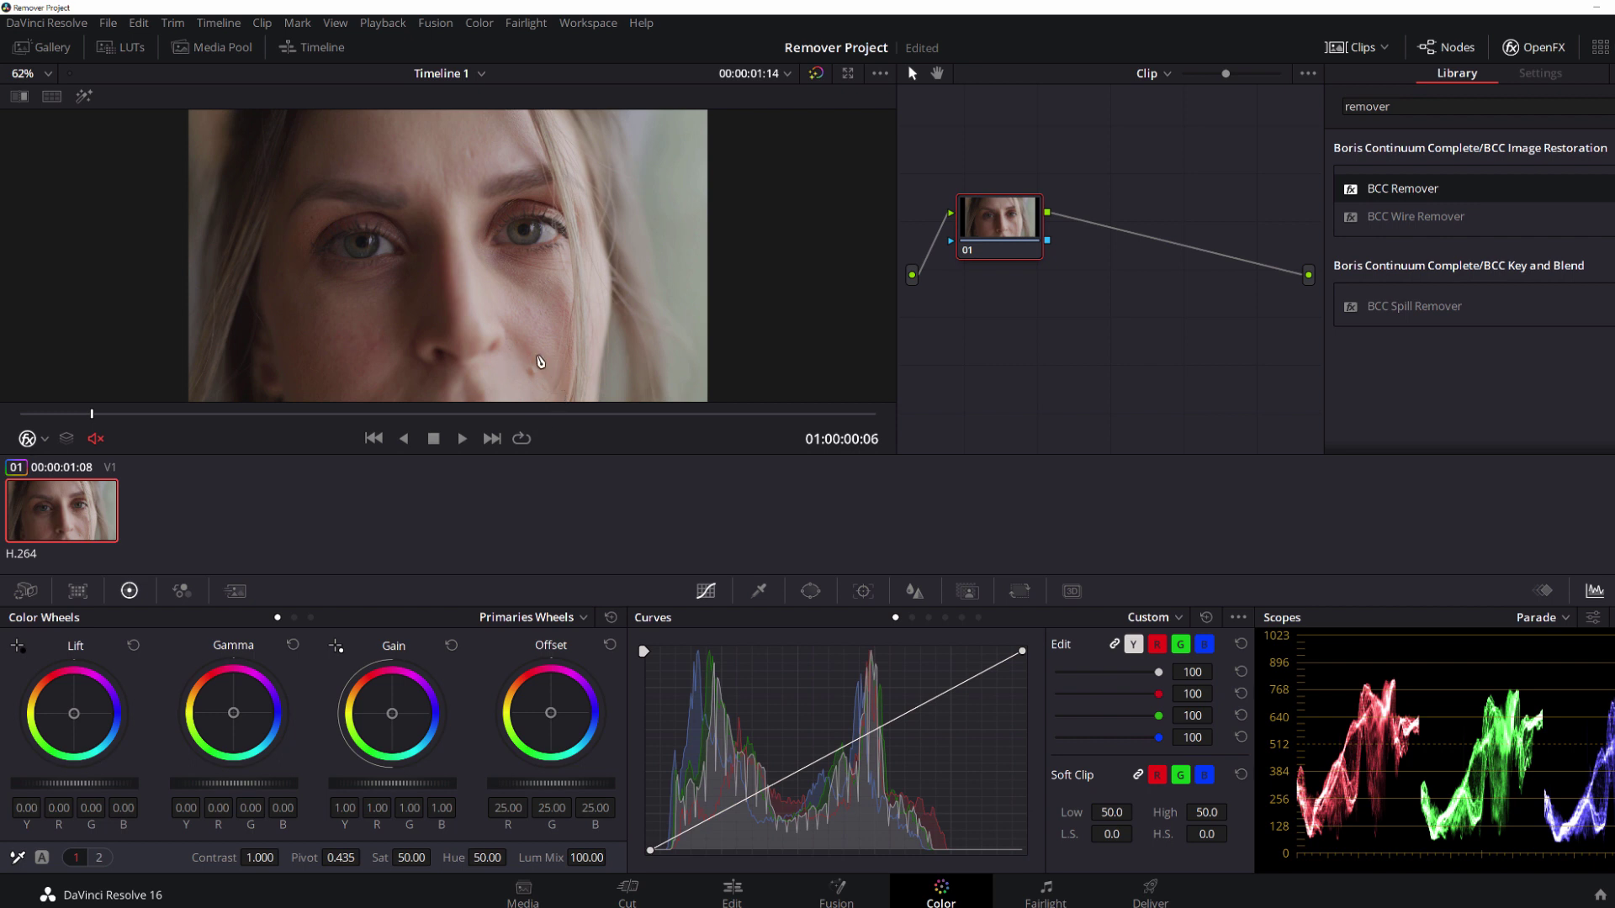
click(46, 439)
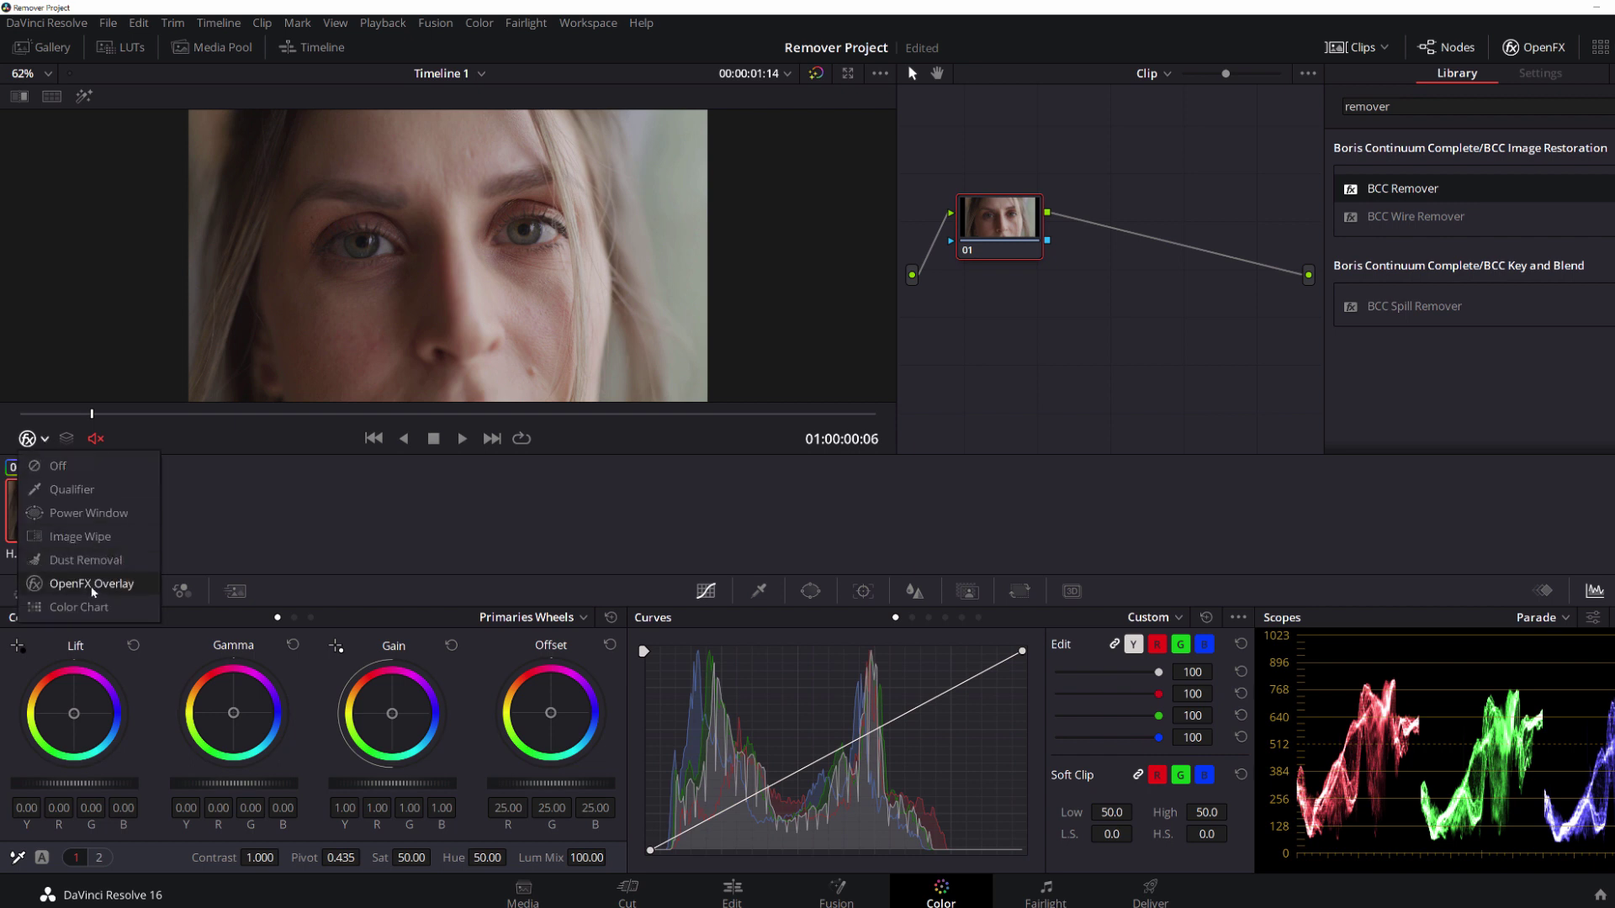
click(80, 586)
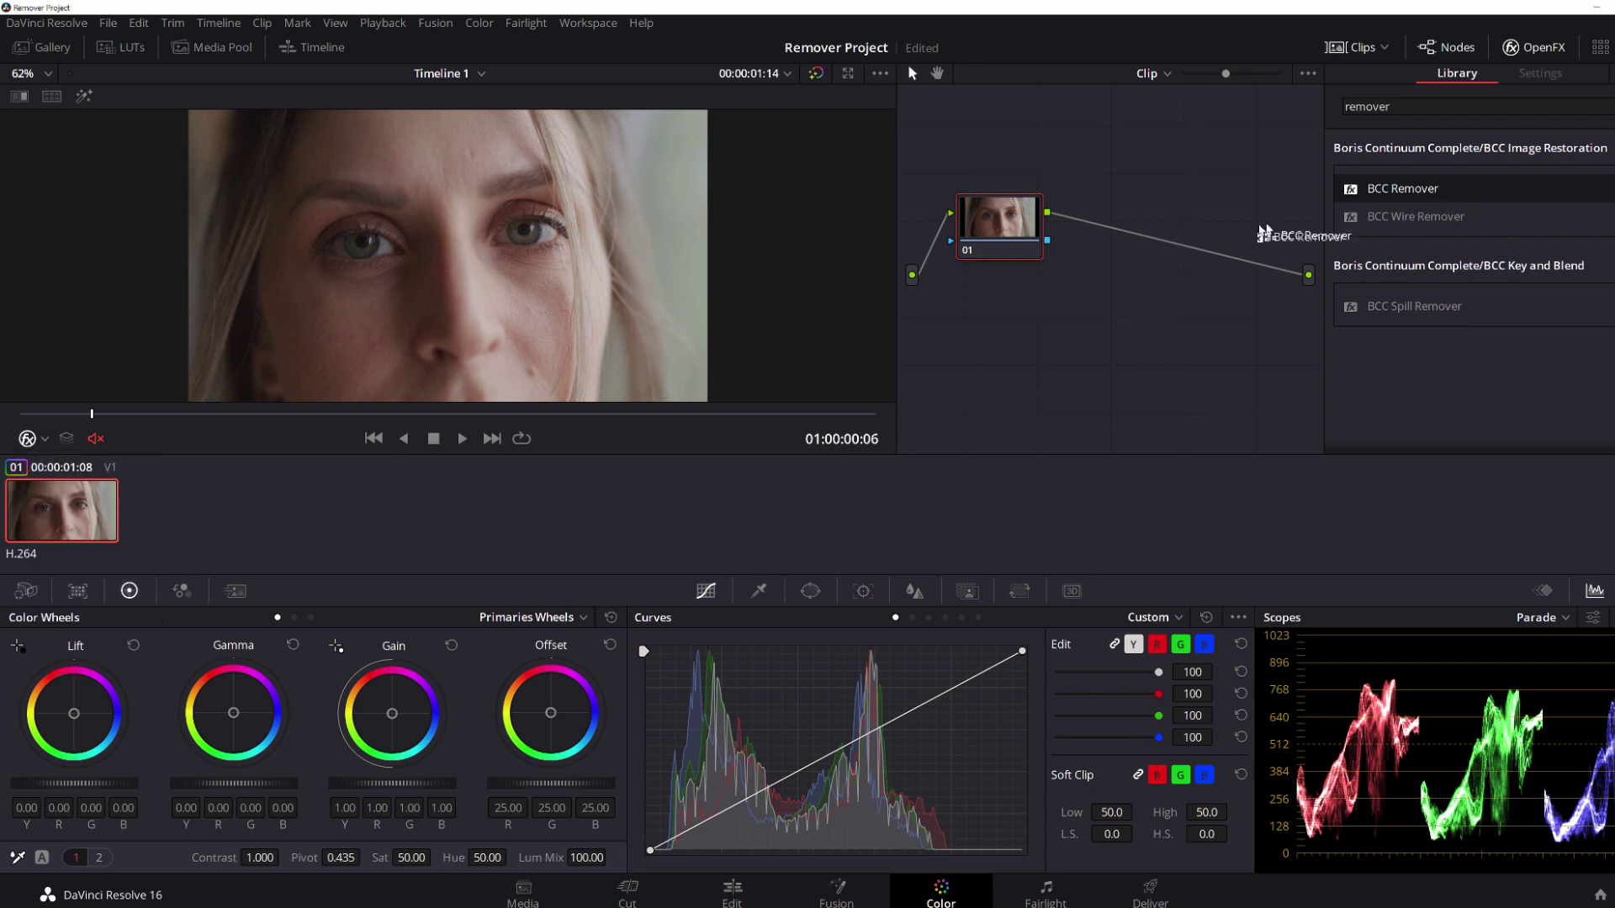
drag(1263, 232, 1182, 250)
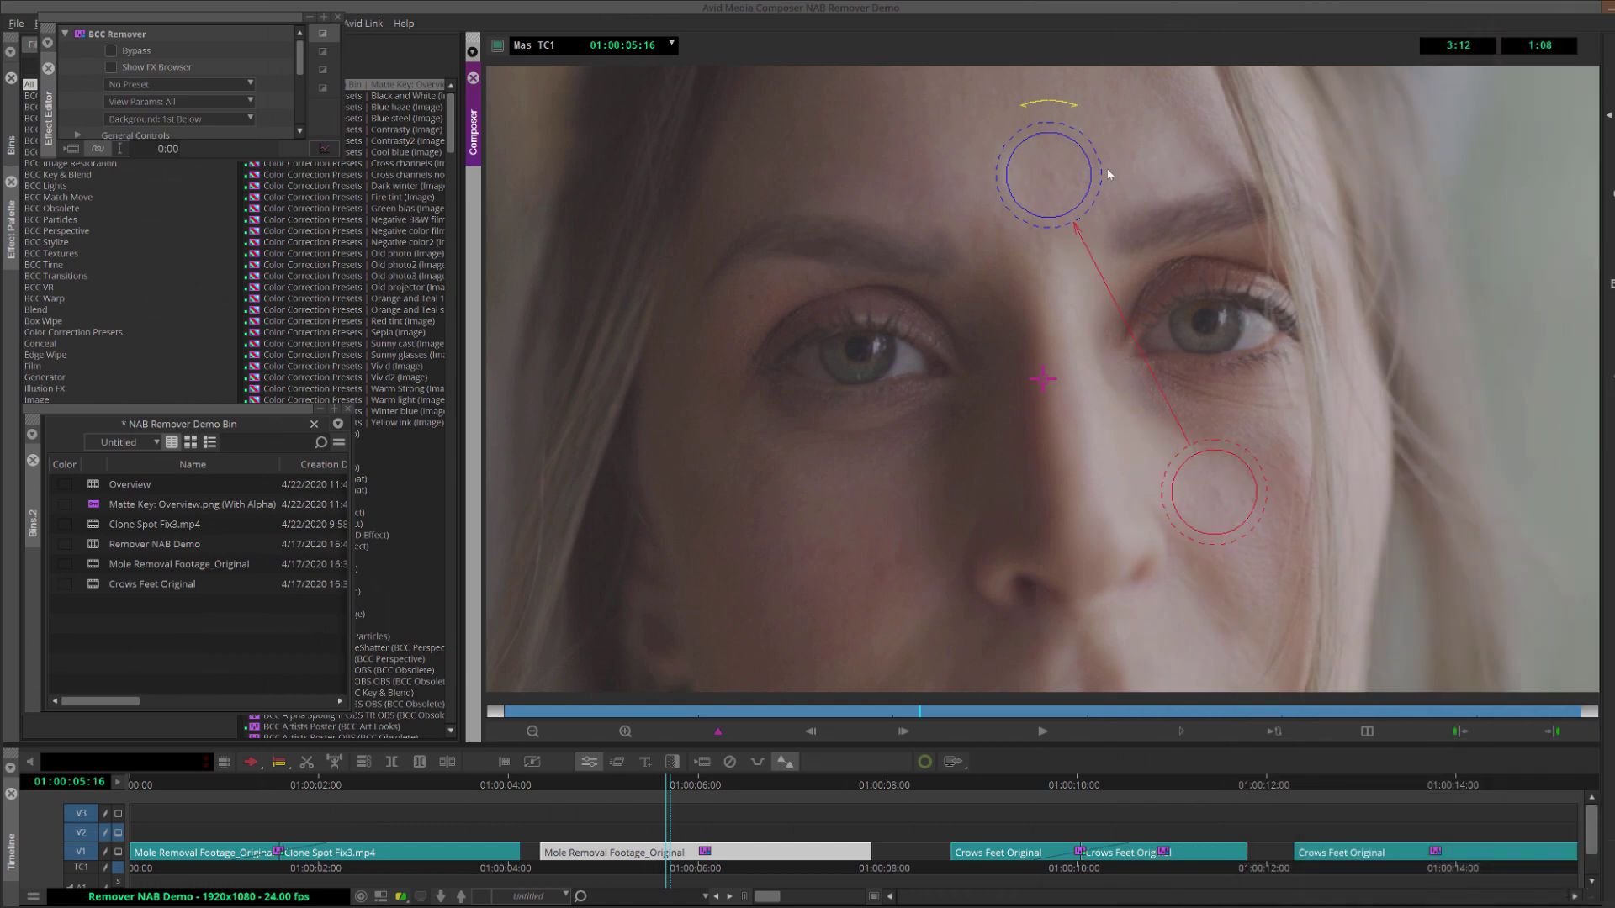
Widen the Remover patch's feather ring to about 27 for a soft edge
drag(1106, 168, 1121, 170)
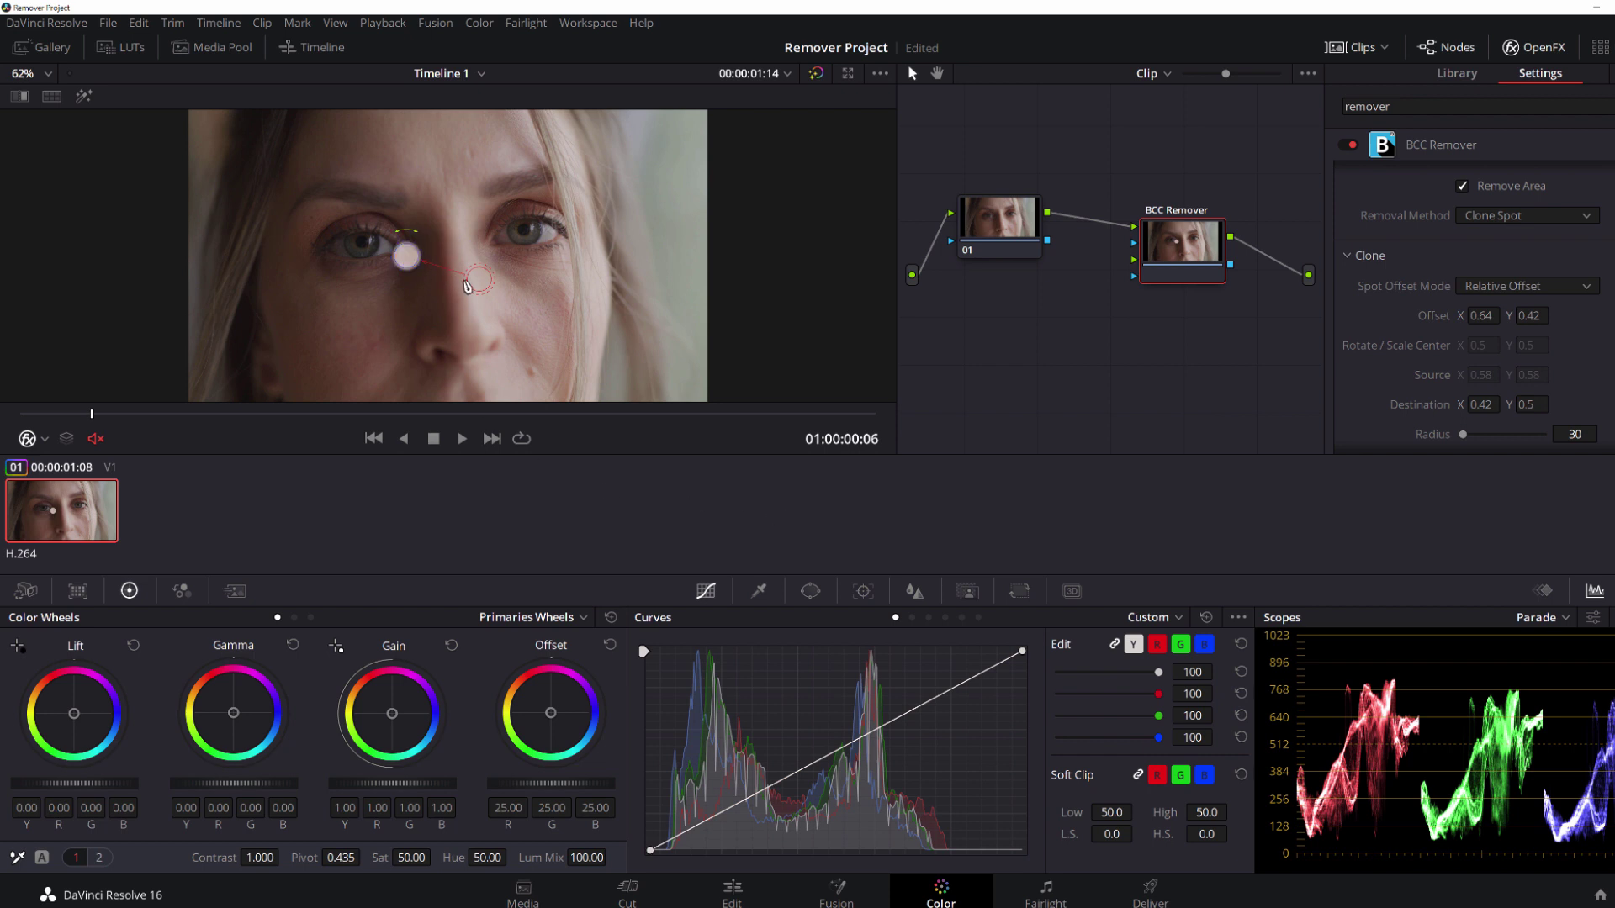
Place the clone patch under the left eye at 0.408/0.314, sampling right-cheek skin, and rotate it
drag(469, 286, 419, 336)
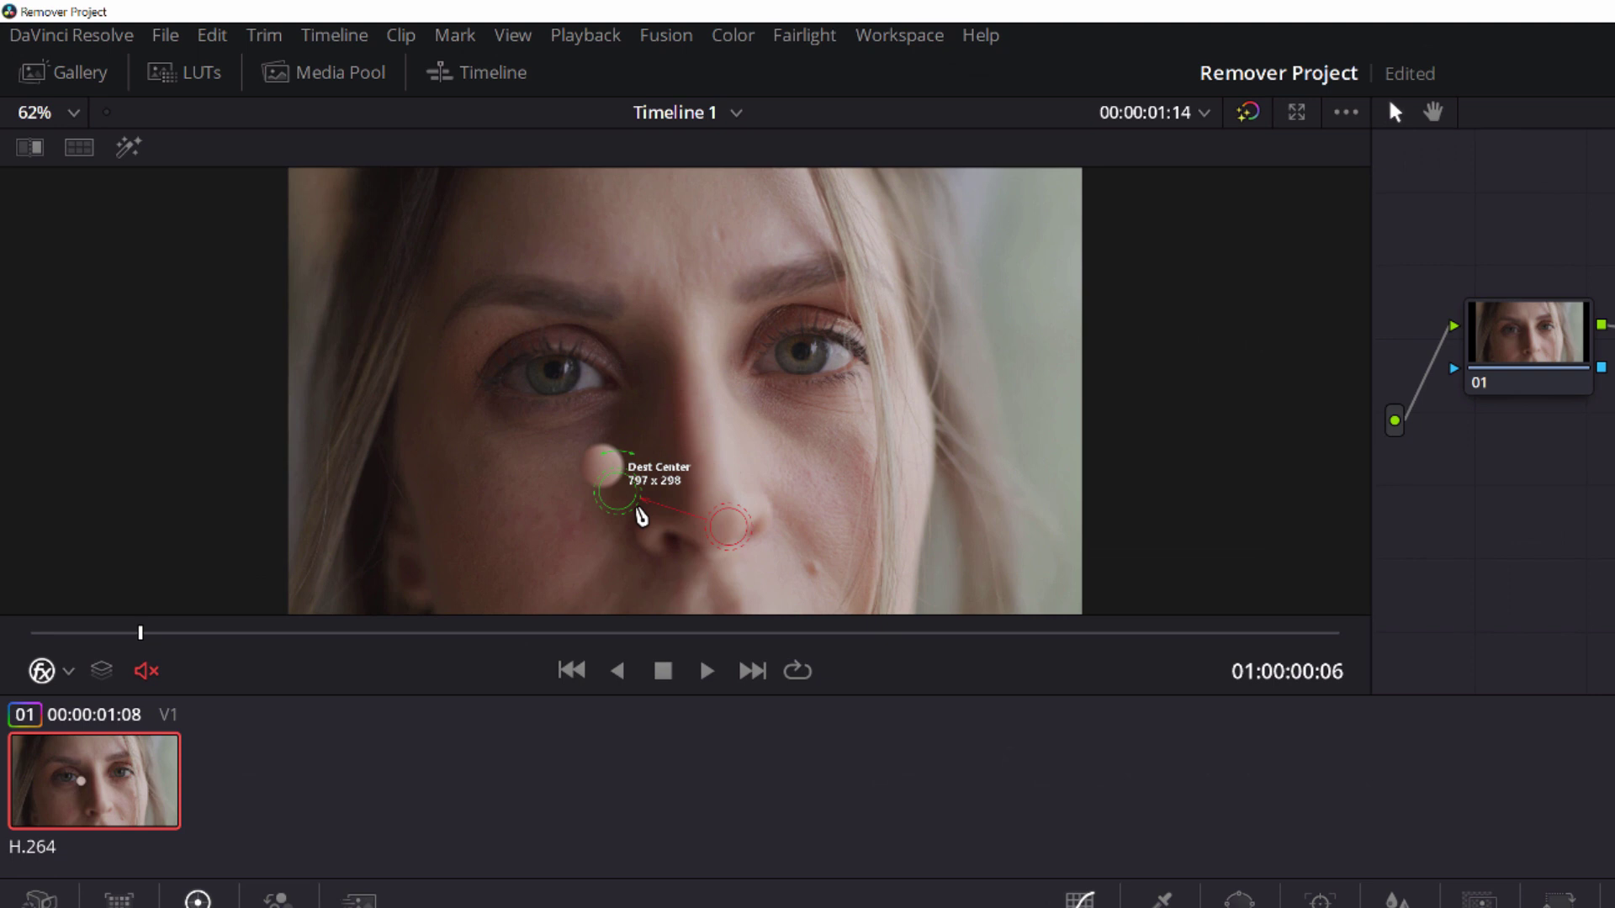
drag(640, 516, 806, 356)
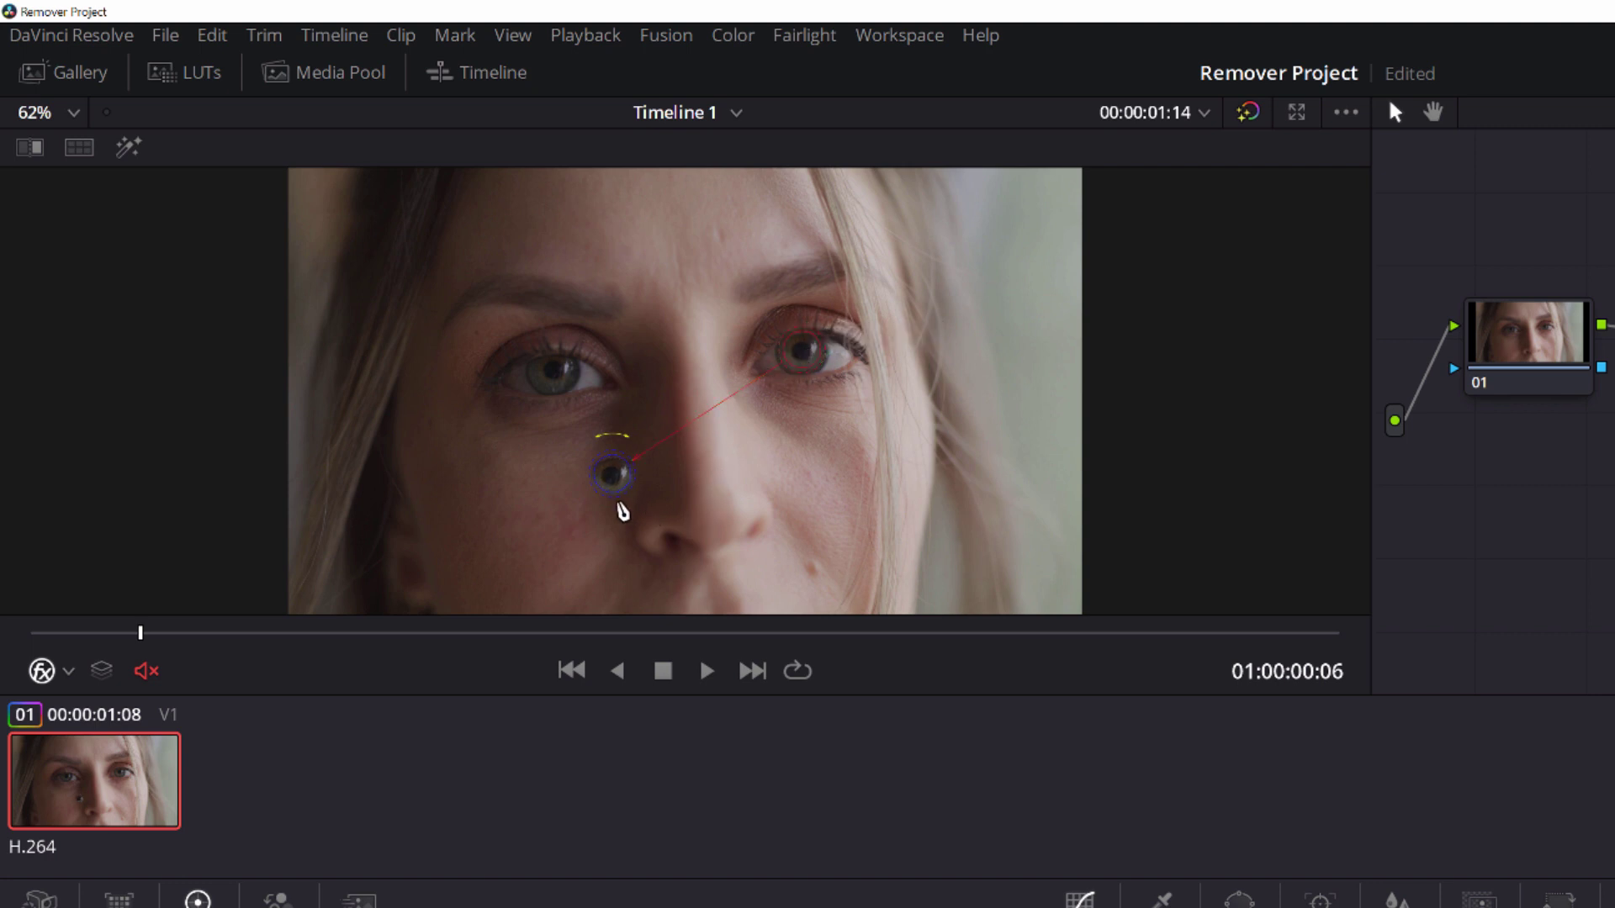
mouse_move(803, 353)
mouse_down()
mouse_move(707, 303)
mouse_move(588, 288)
mouse_move(815, 370)
mouse_move(805, 360)
mouse_up()
drag(803, 353, 790, 483)
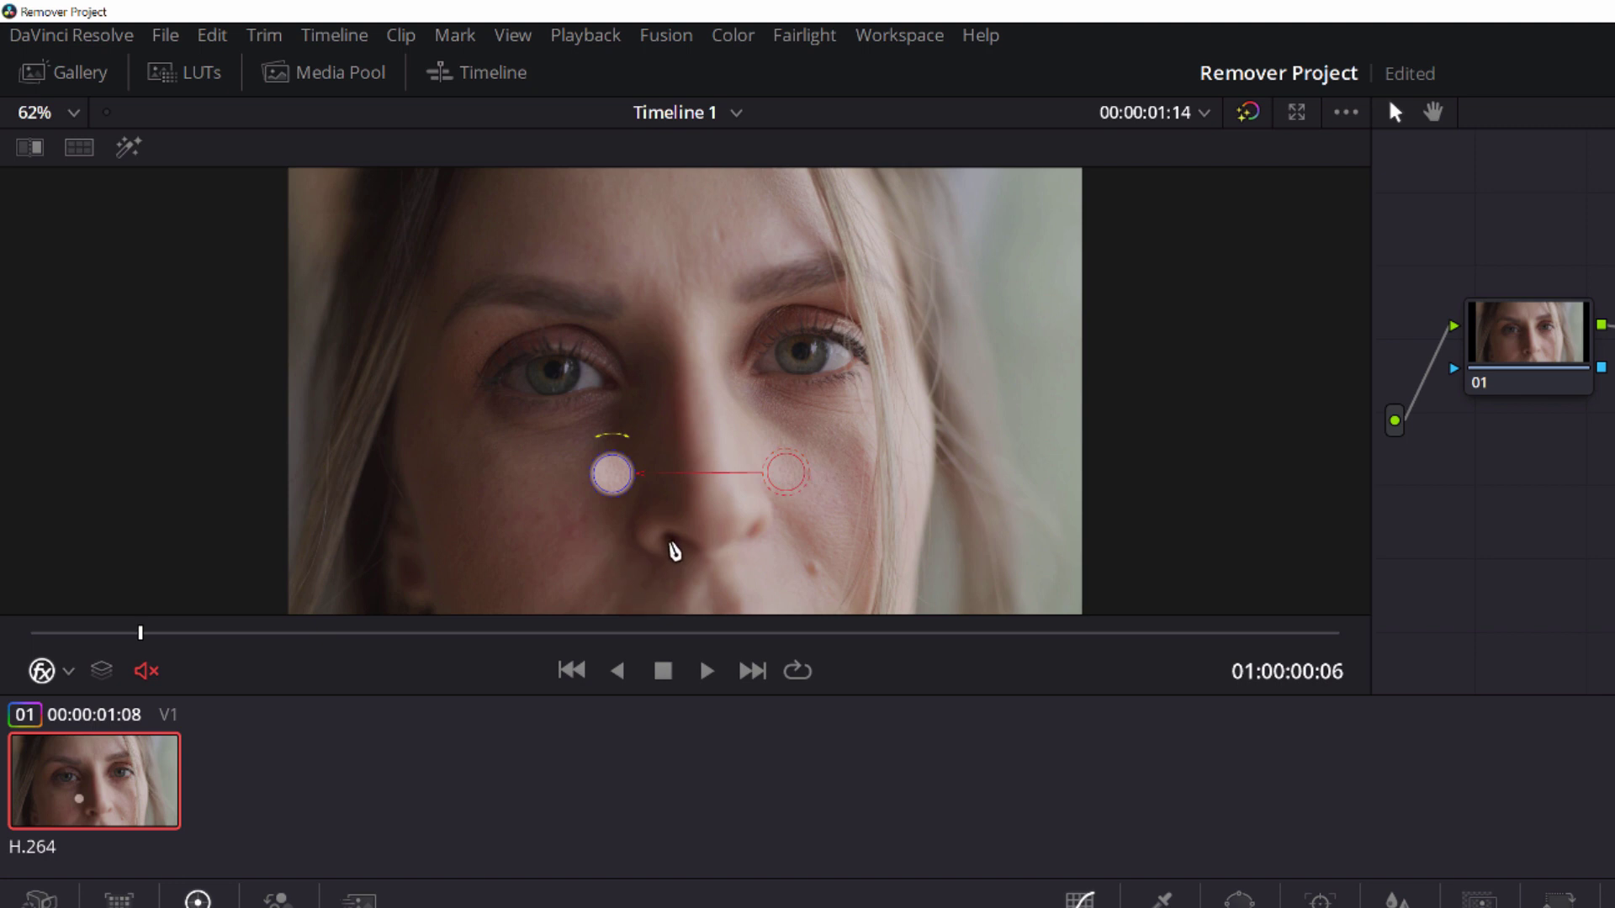
drag(786, 473, 836, 495)
mouse_move(647, 424)
mouse_down()
mouse_move(681, 457)
mouse_move(662, 435)
mouse_up()
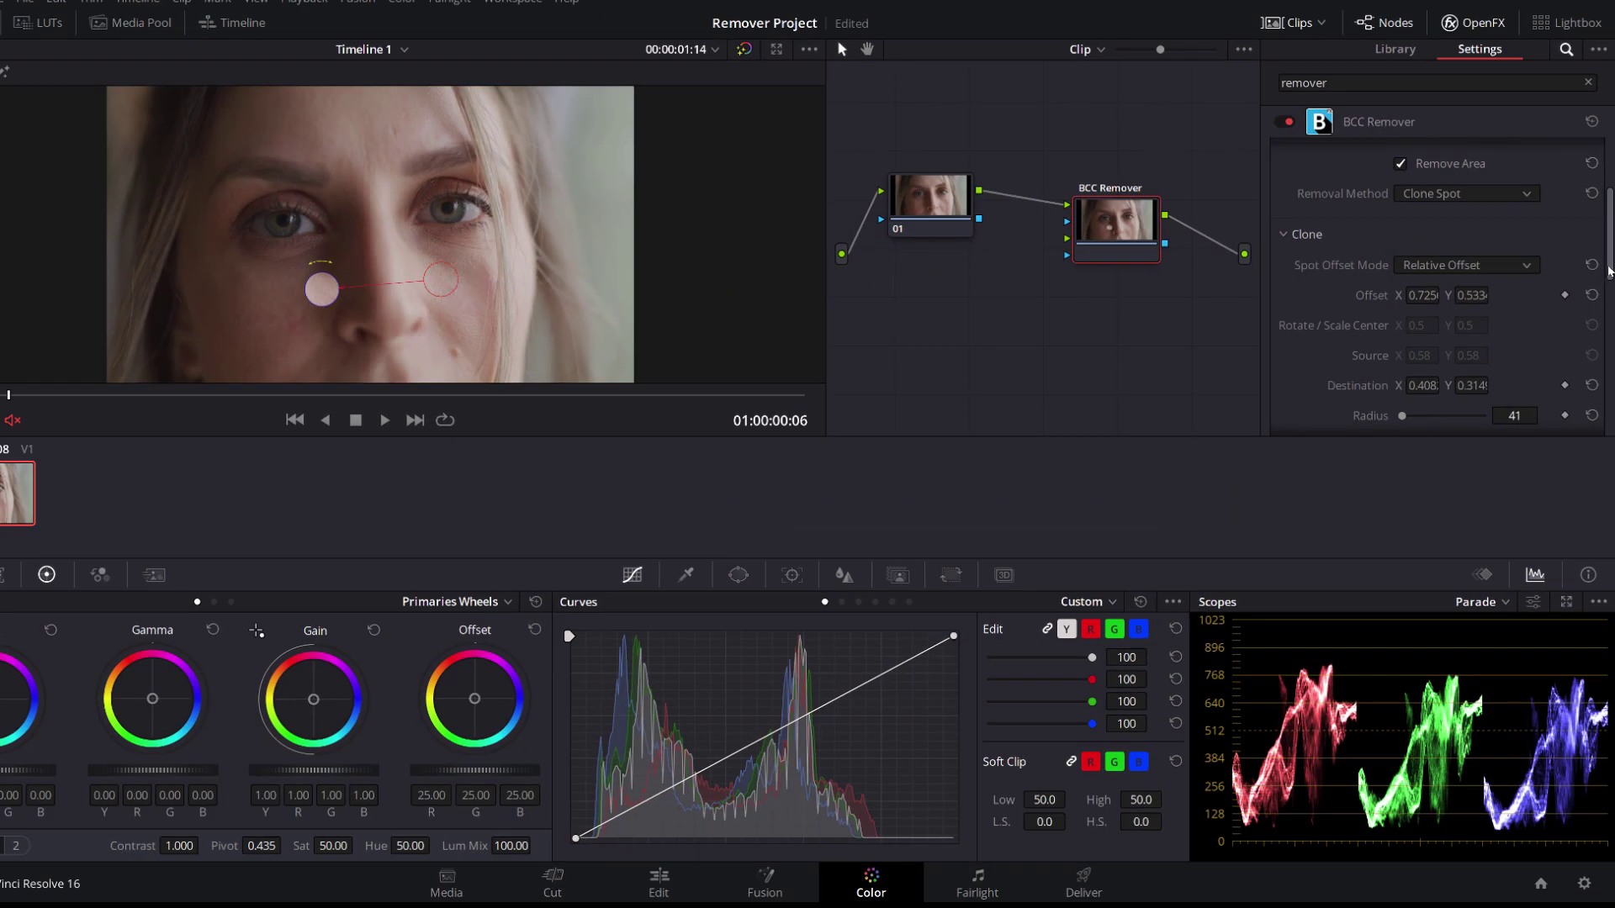
Move the clone source toward the right eye (0.735/0.661) and the patch down-left to 0.369/0.258
drag(1609, 271, 1581, 395)
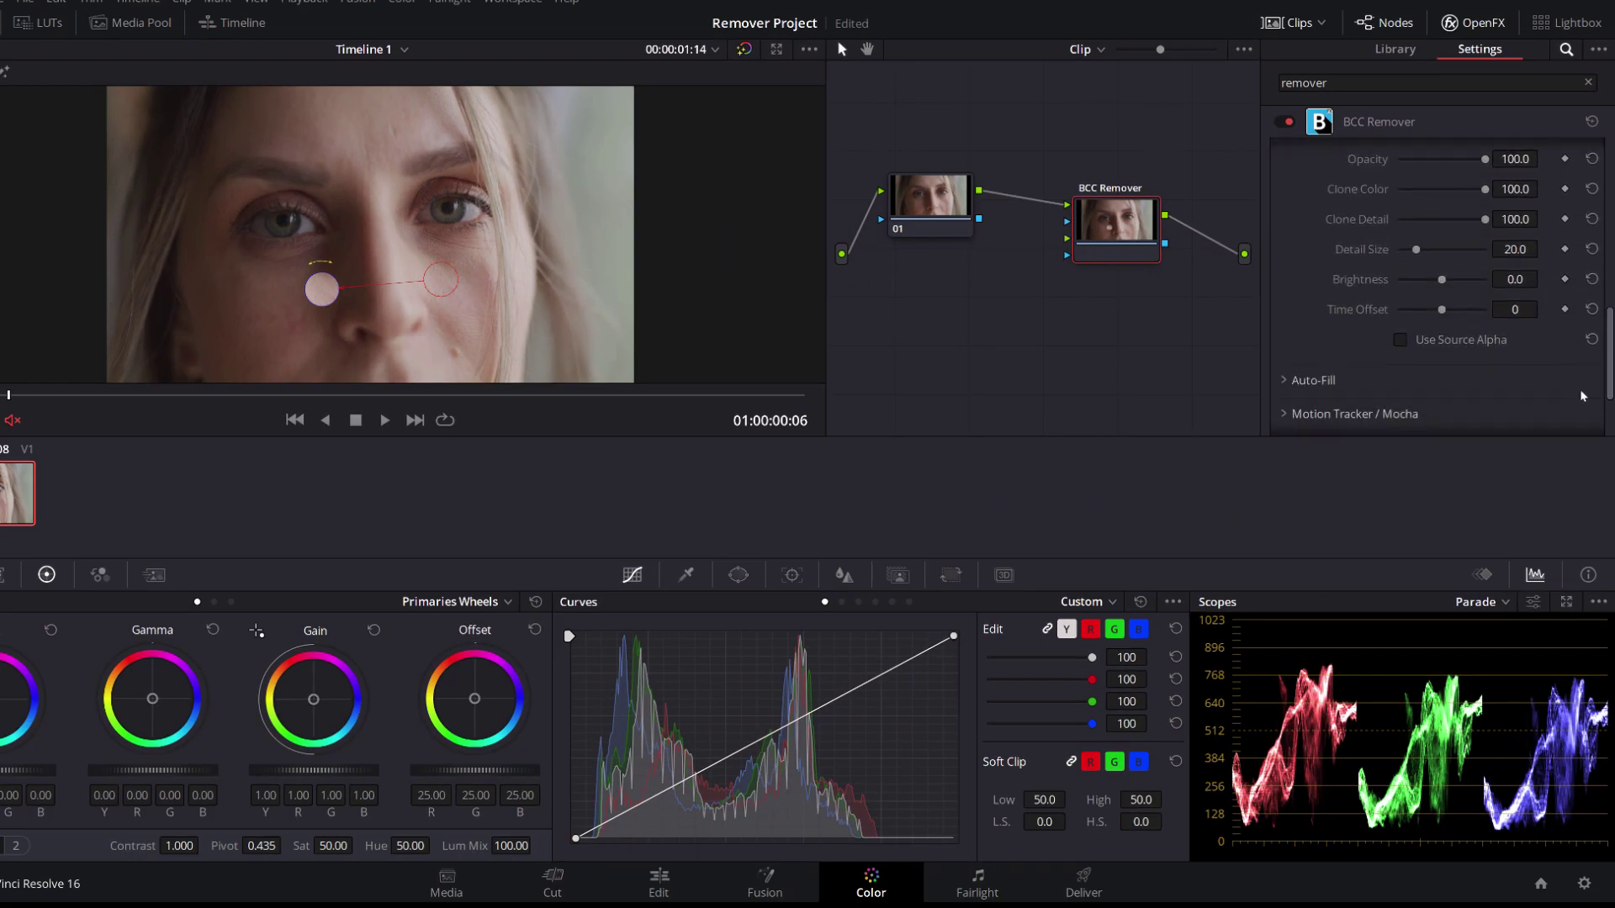
scroll(1582, 395, down, 3)
scroll(1585, 375, up, 5)
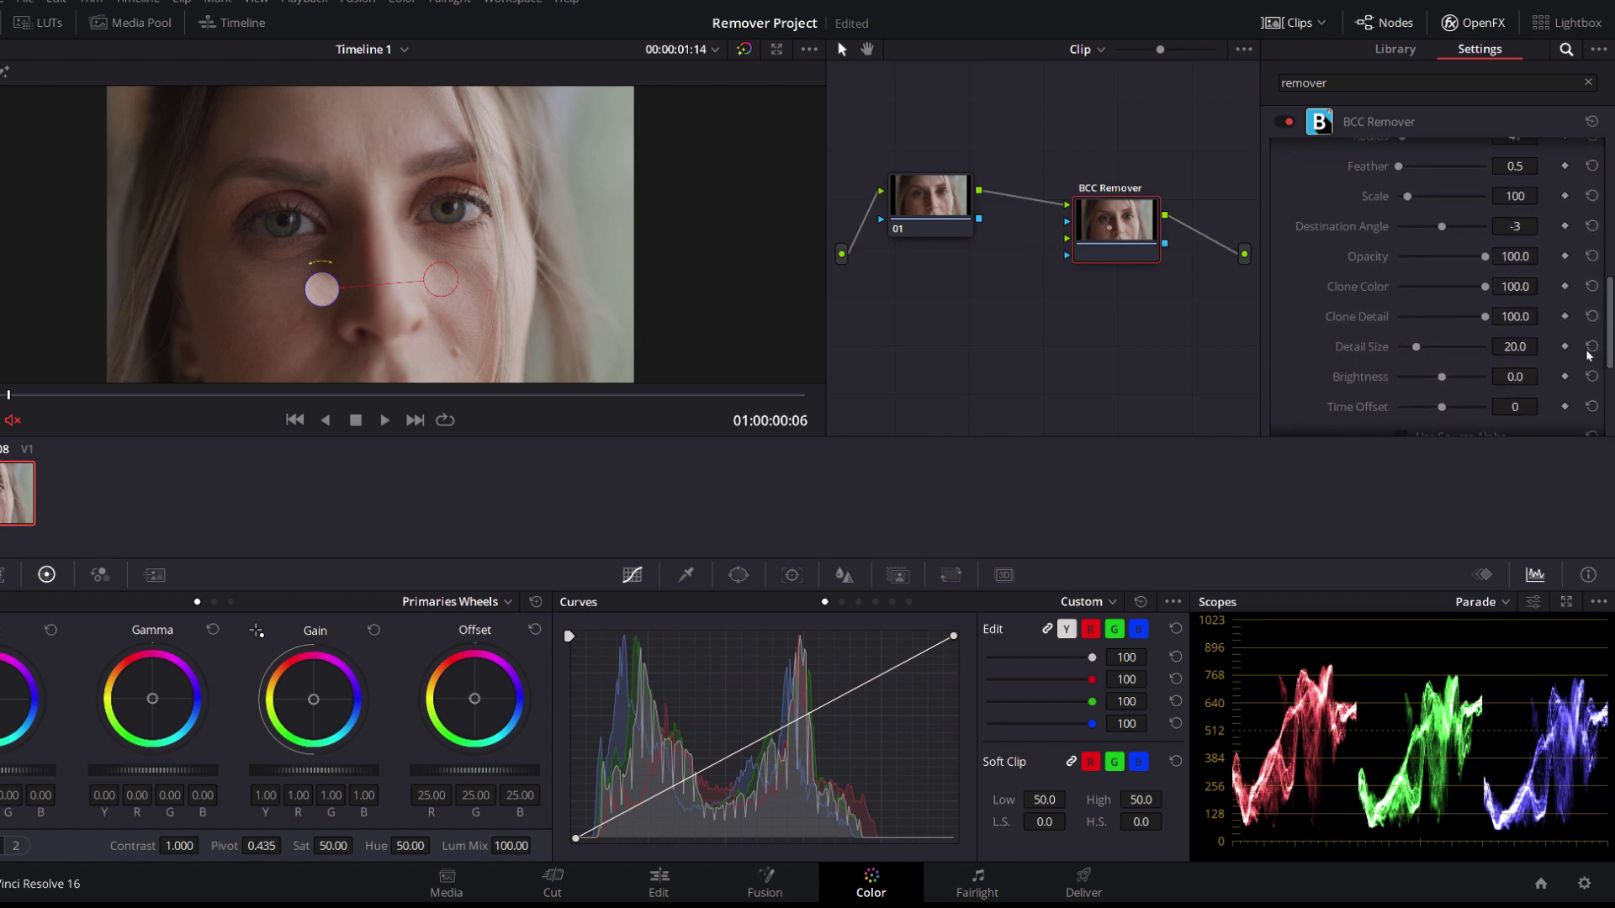
scroll(1587, 354, up, 4)
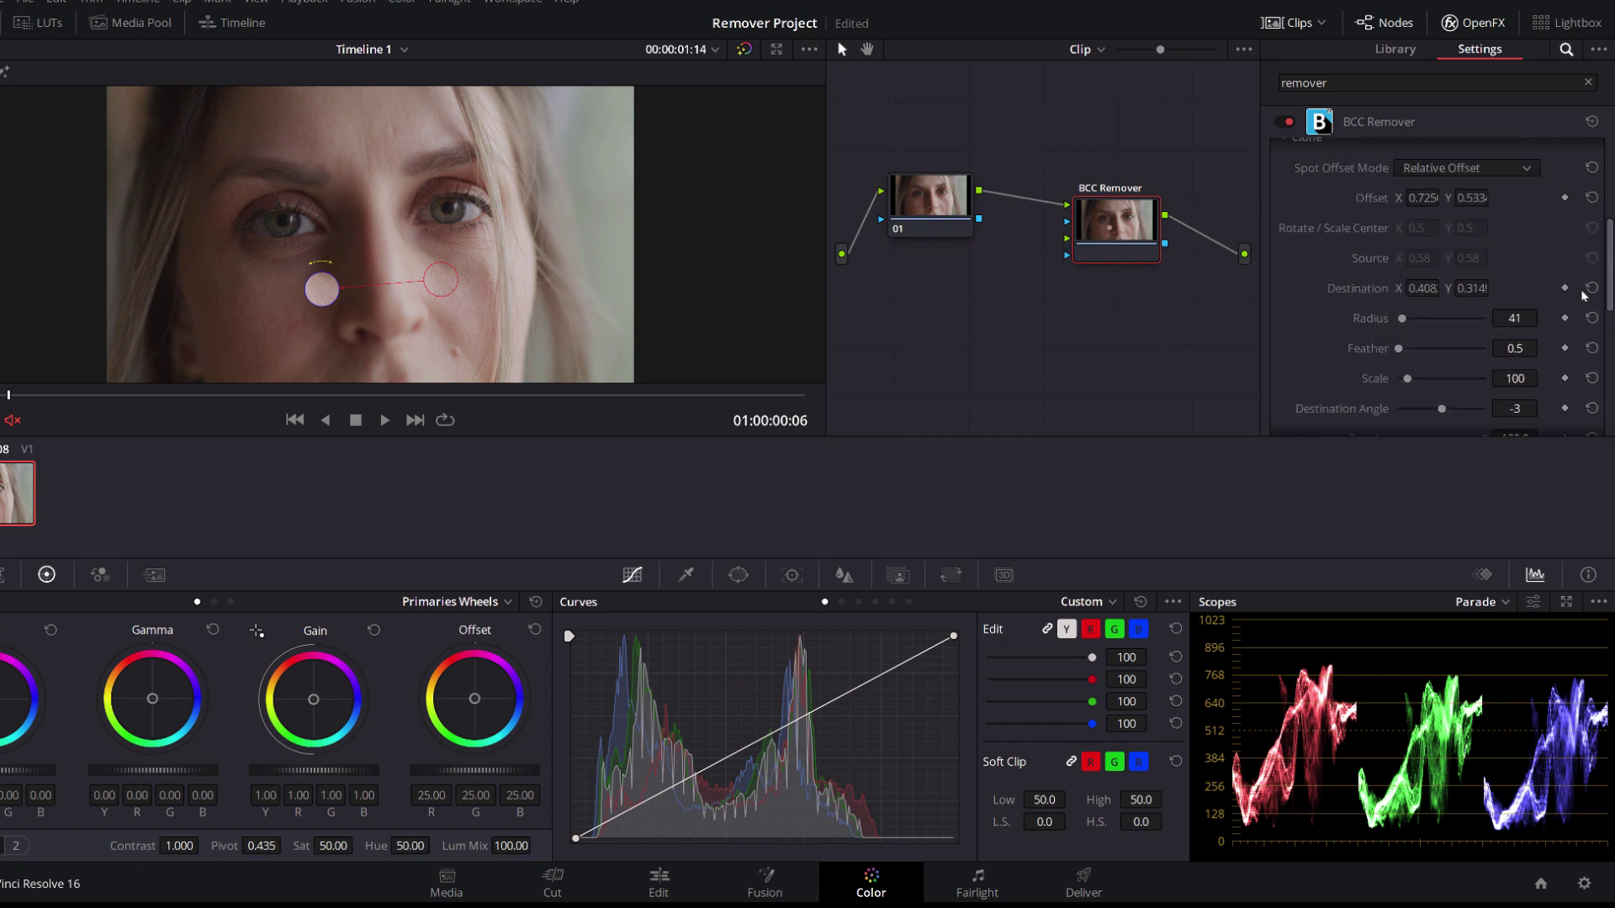
scroll(1584, 294, up, 2)
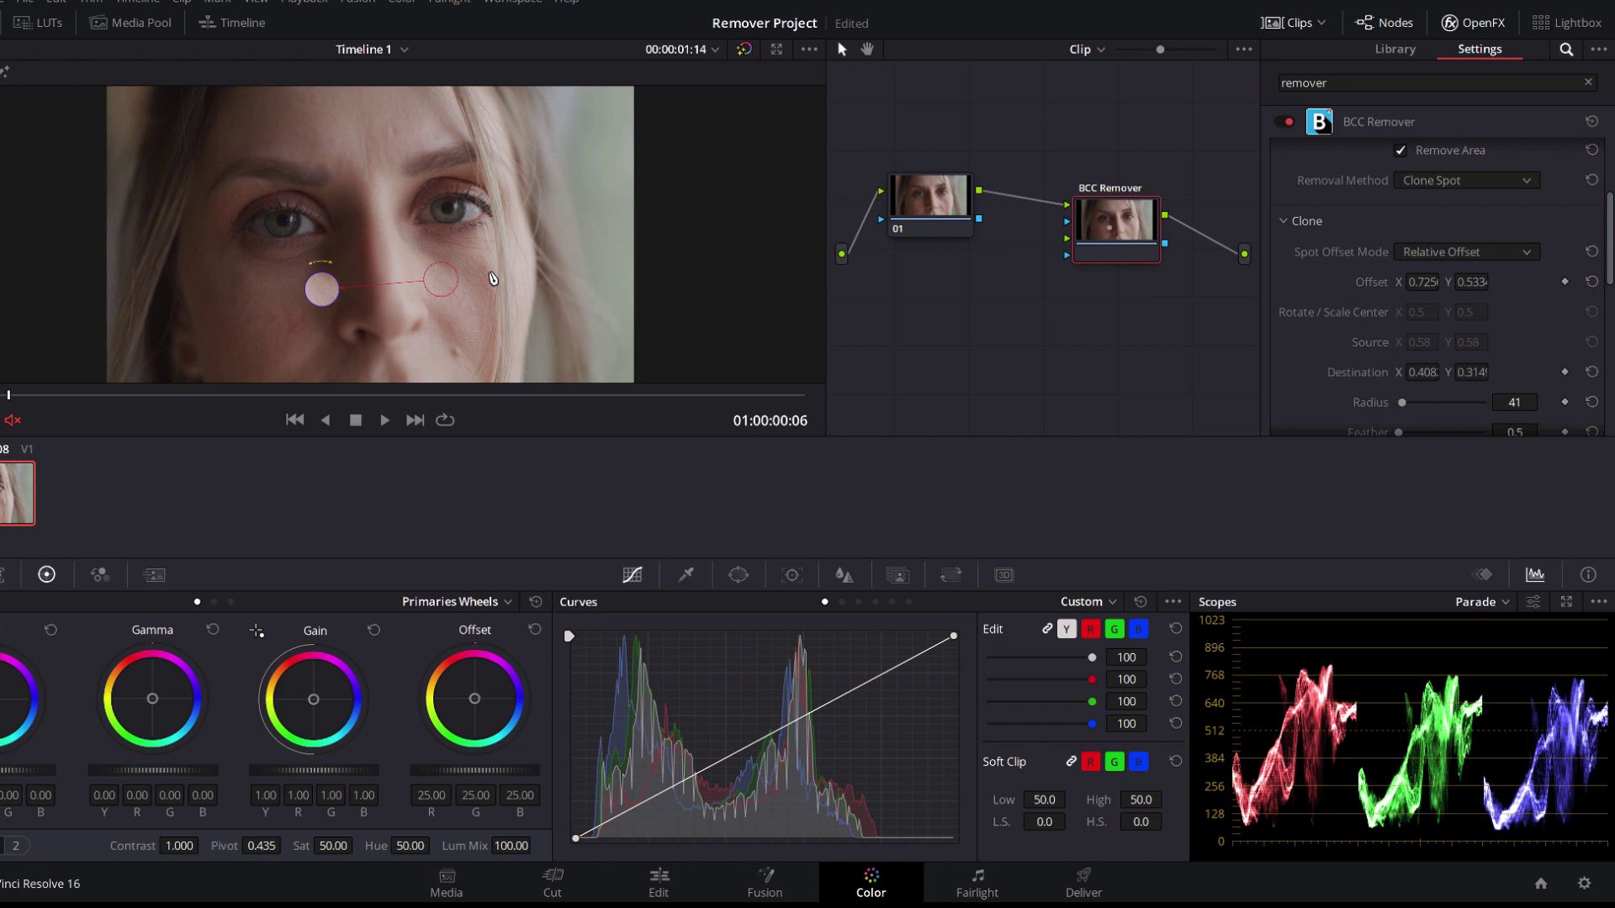
drag(453, 280, 462, 242)
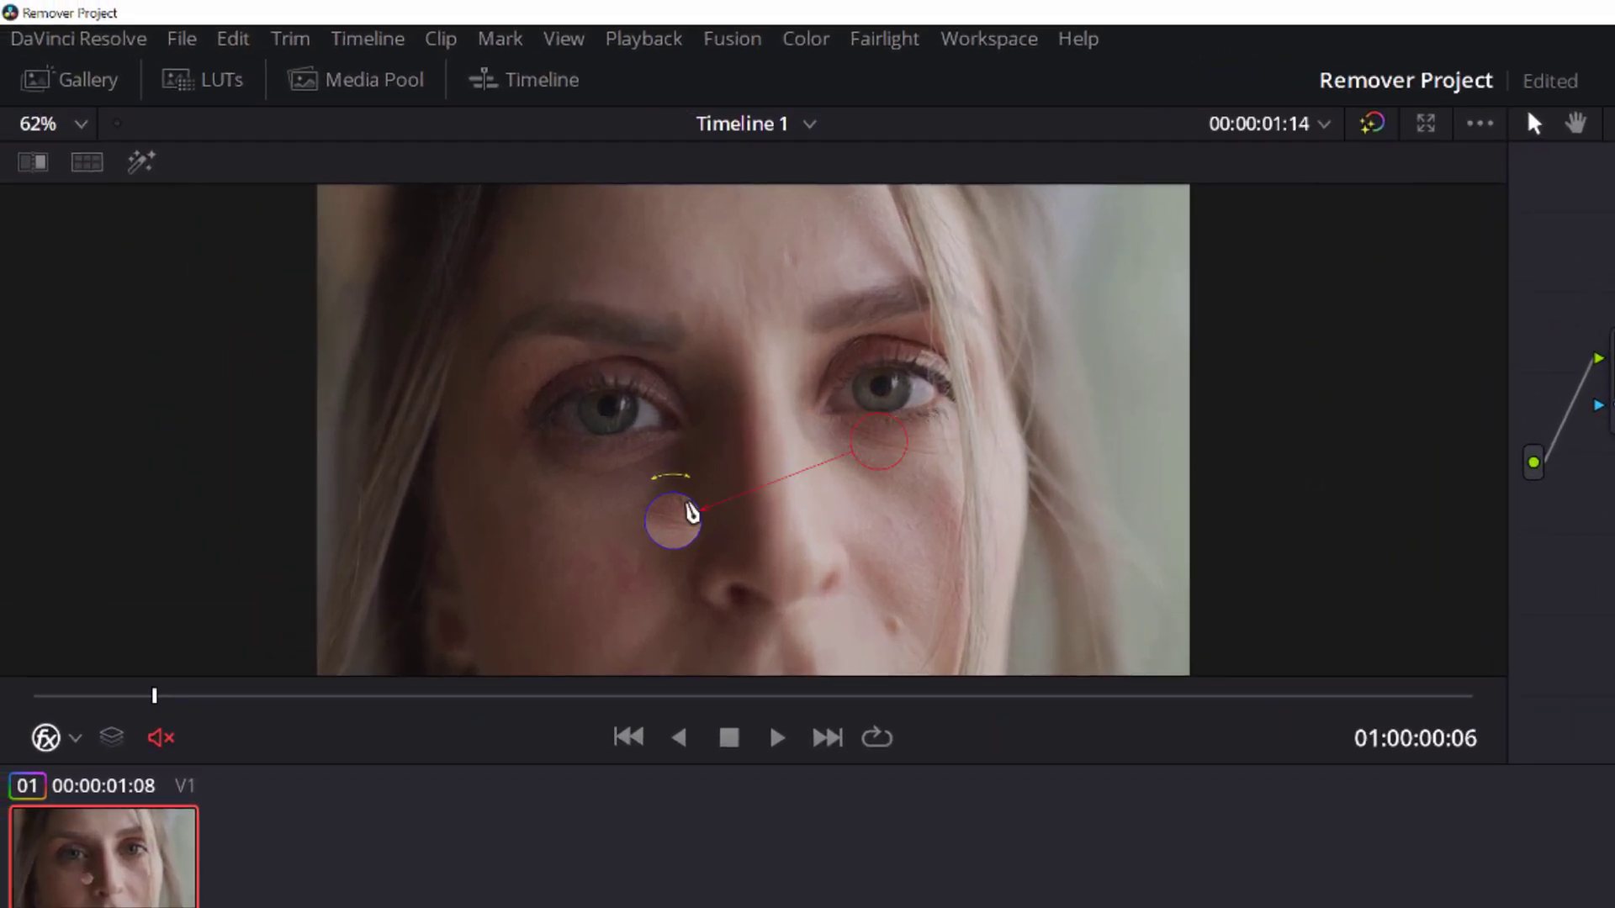
drag(691, 511, 634, 552)
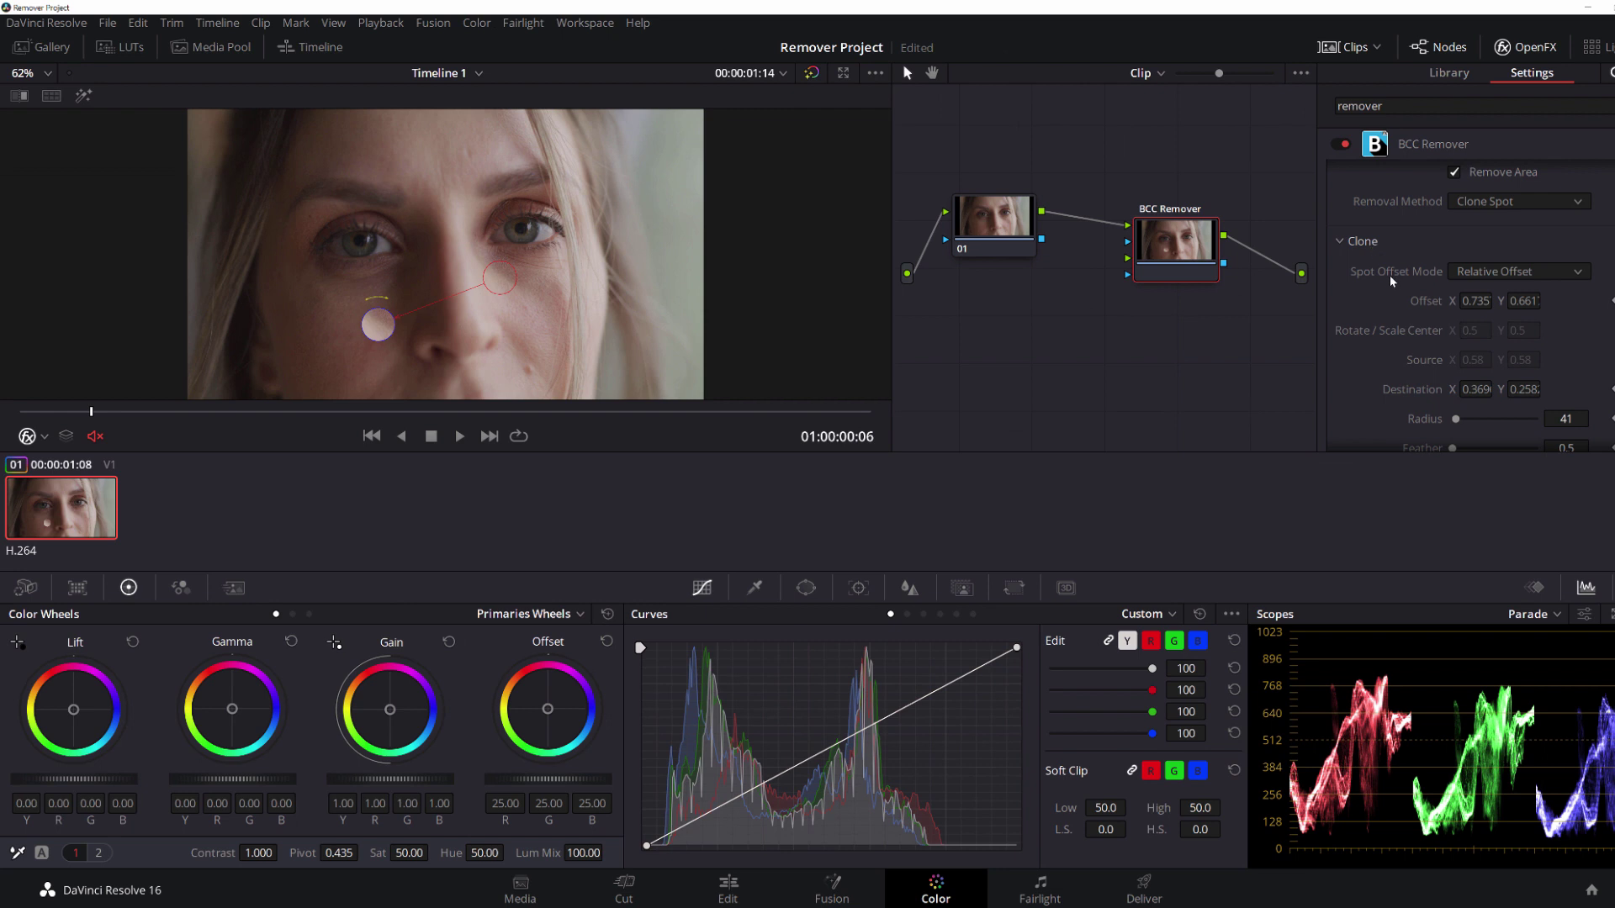
Set Spot Offset Mode to Absolute and regroup the source and destination circles beside the nose
click(1575, 279)
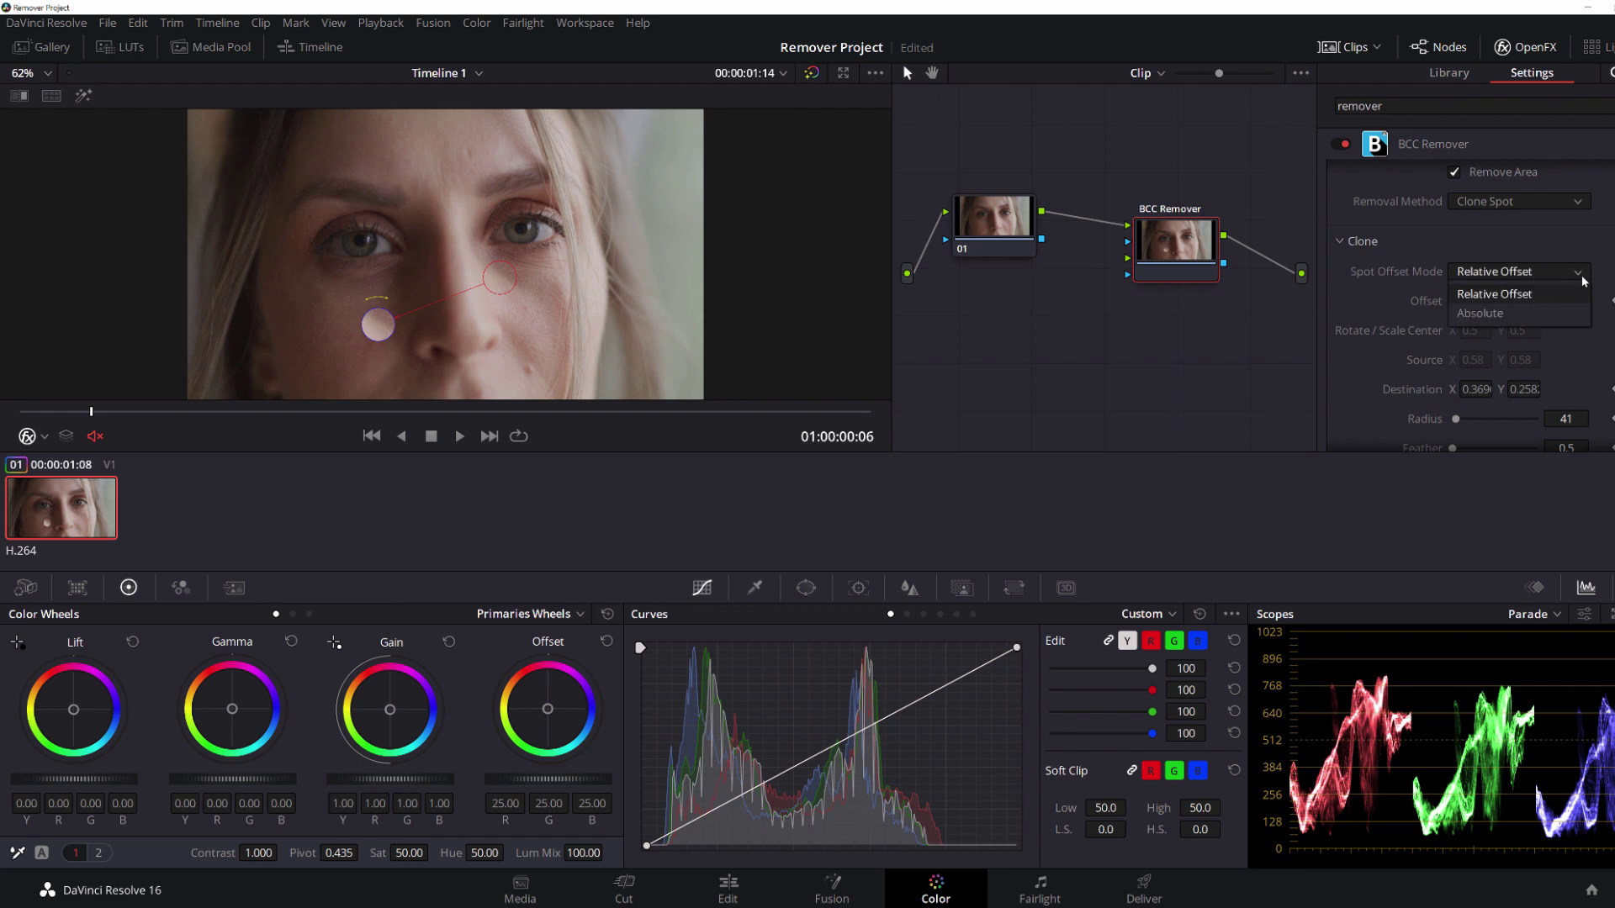
click(1550, 316)
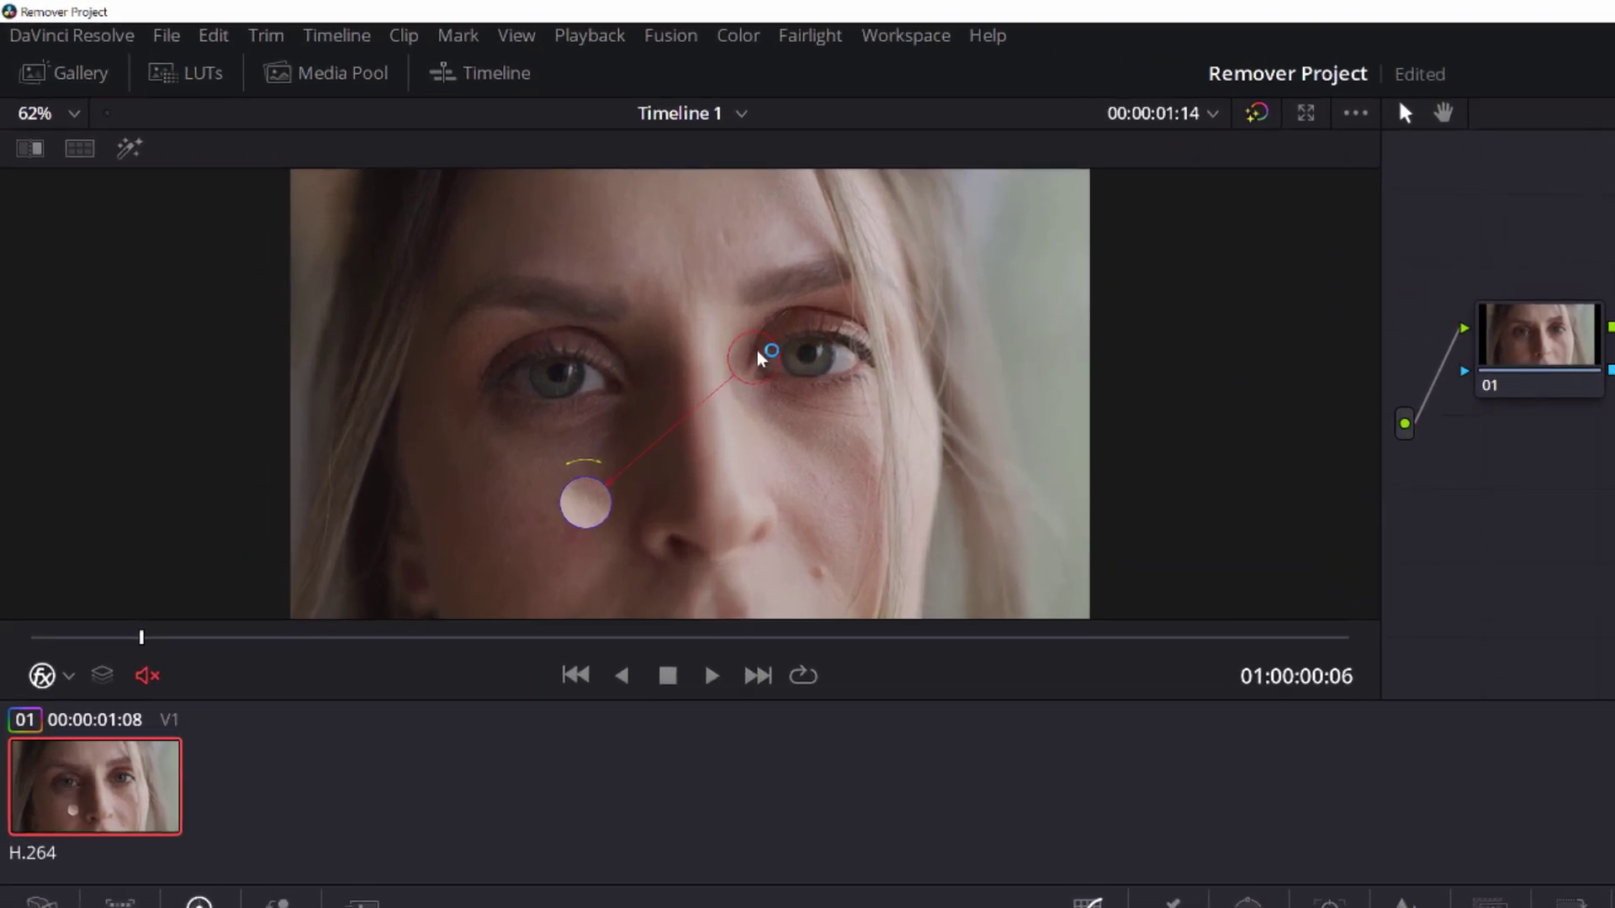
drag(486, 239, 507, 286)
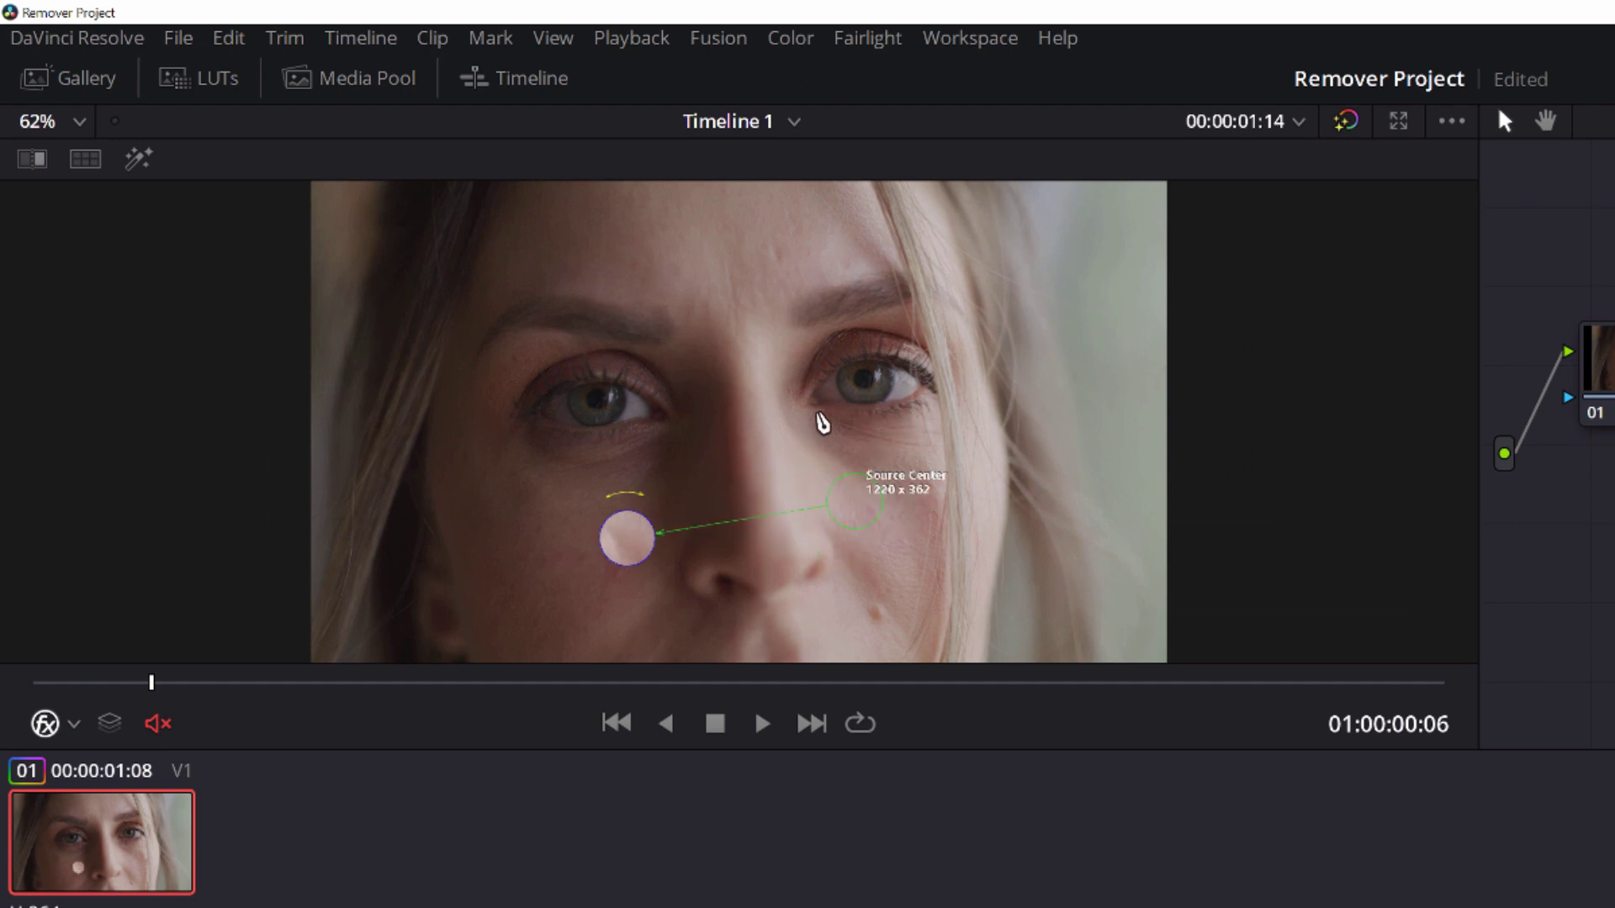
mouse_move(626, 551)
mouse_down()
mouse_move(728, 577)
mouse_move(894, 569)
mouse_move(876, 597)
mouse_move(886, 641)
mouse_up()
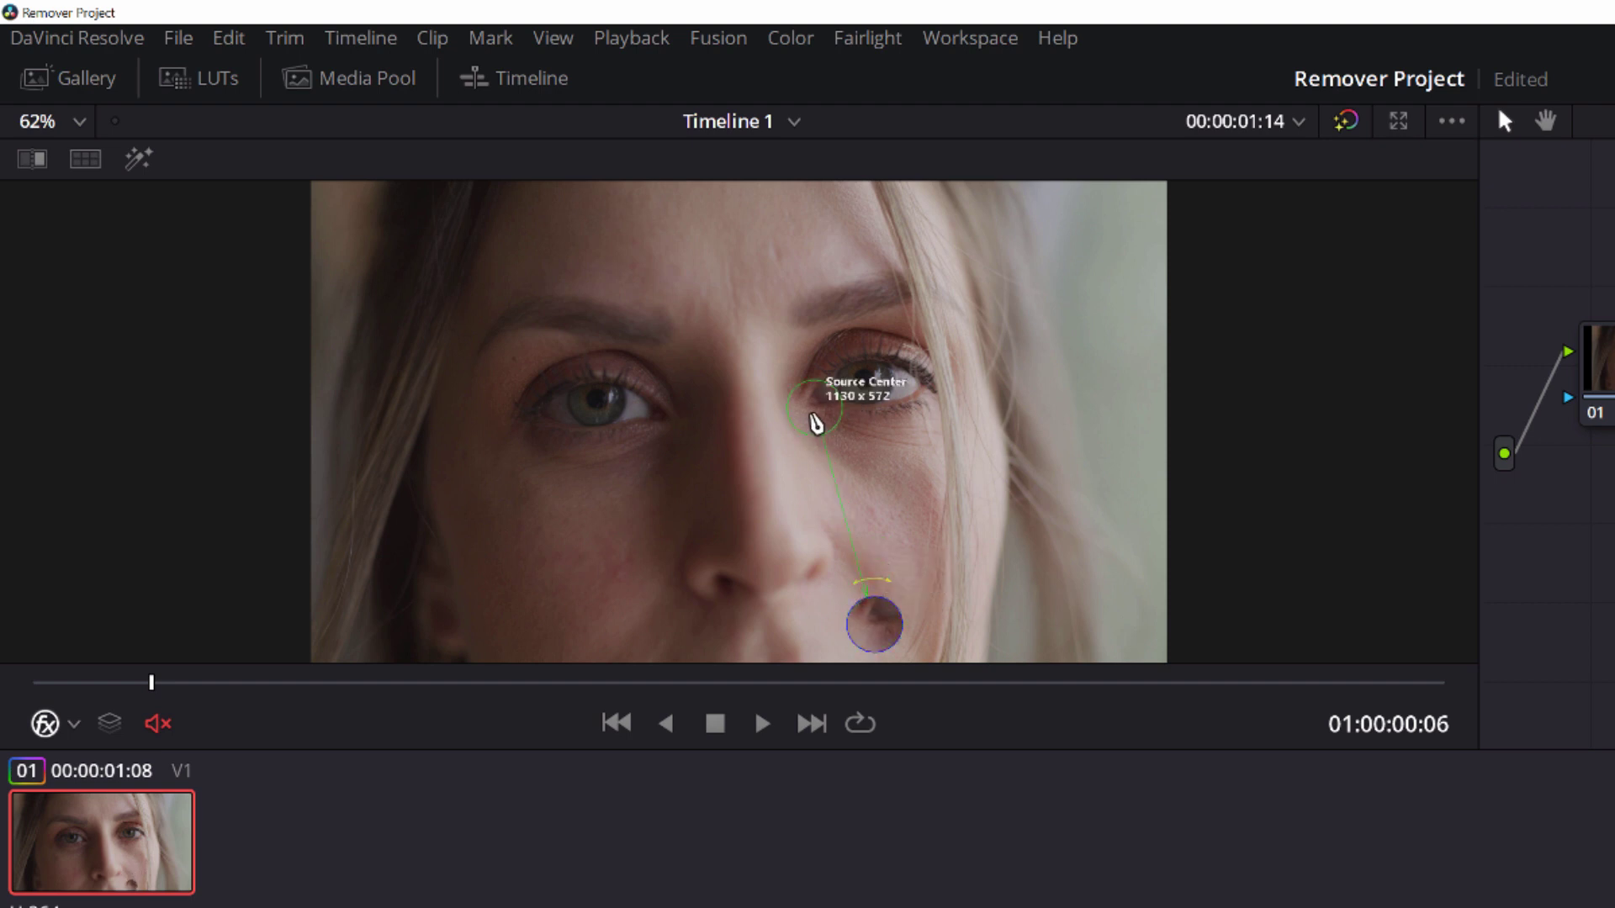
mouse_move(815, 422)
mouse_down()
mouse_move(821, 555)
mouse_move(833, 581)
mouse_move(858, 580)
mouse_up()
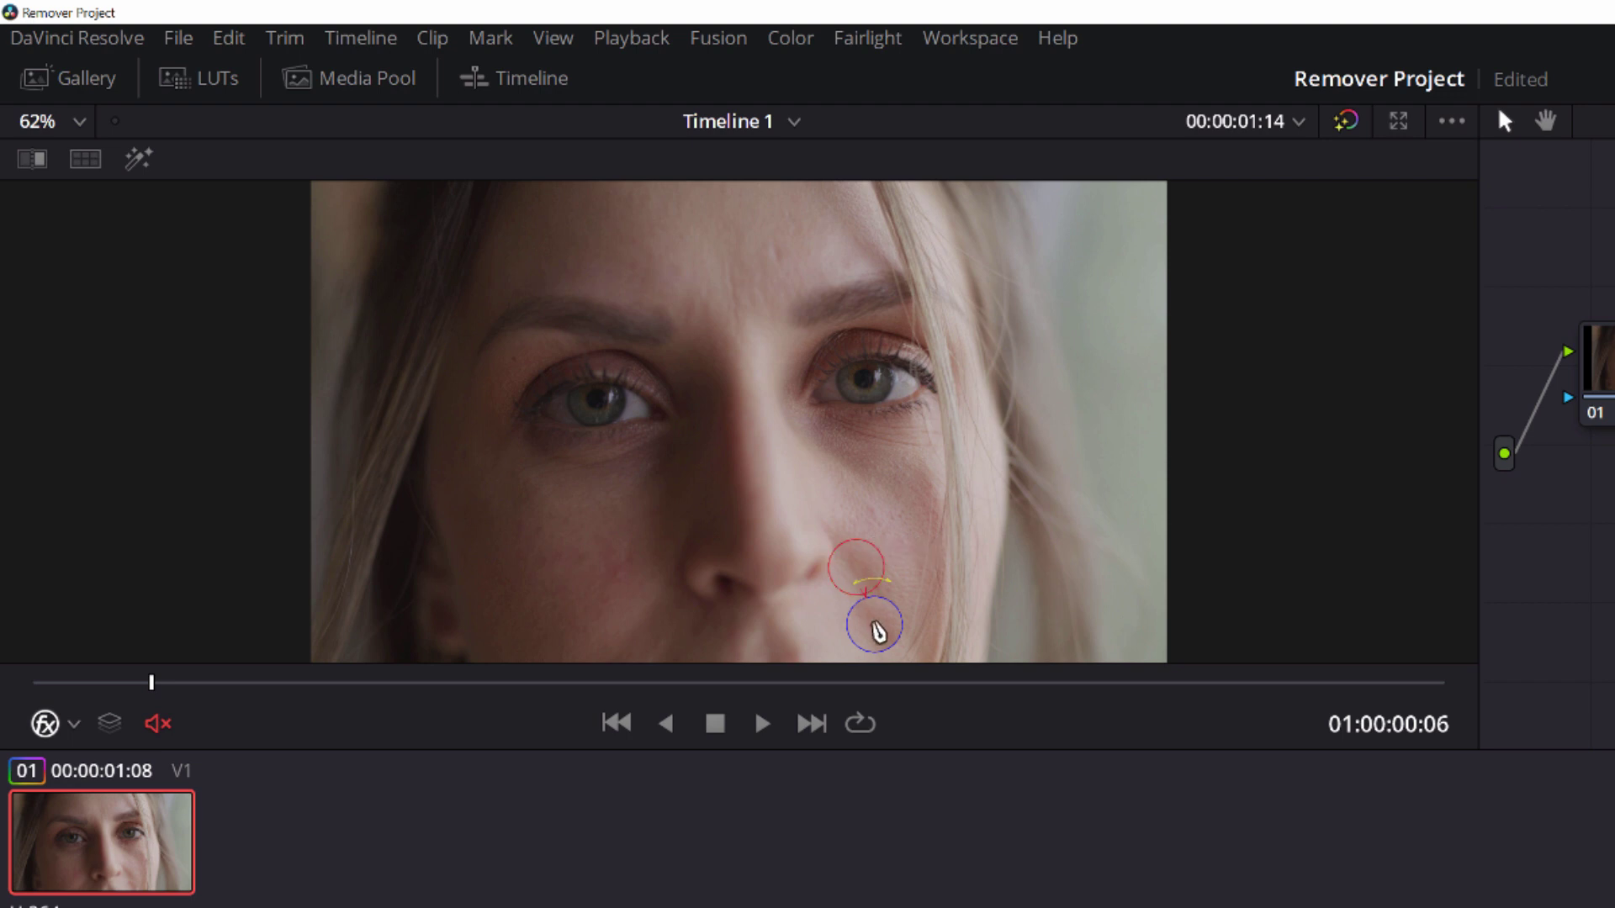
drag(876, 634, 885, 647)
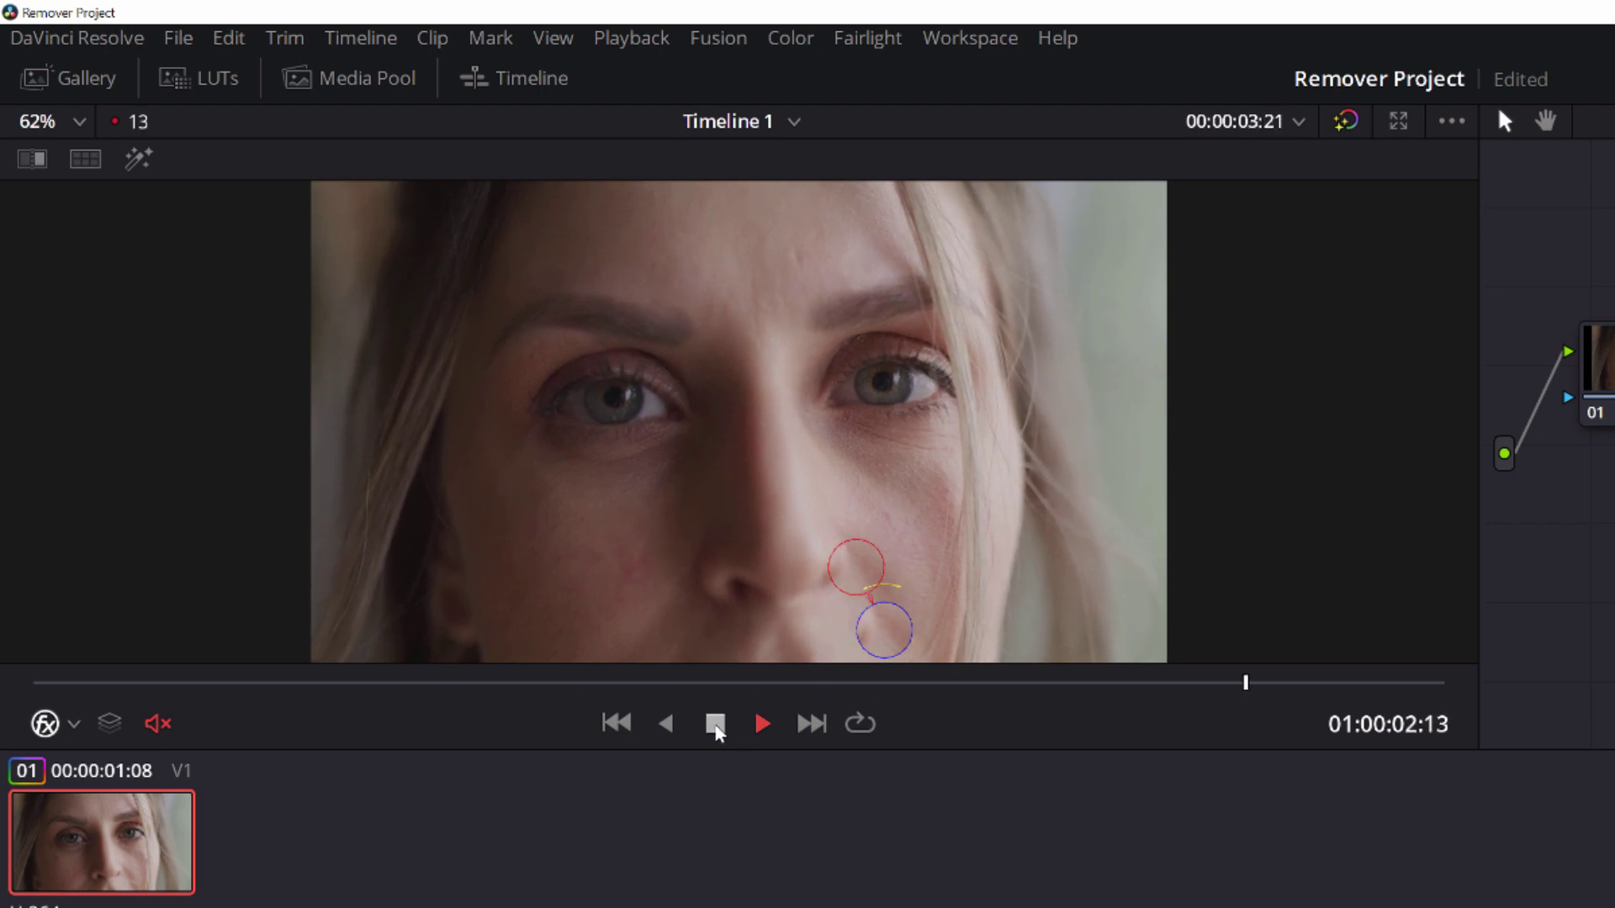
Stop playback and expand the Motion Tracker / Mocha options
click(715, 725)
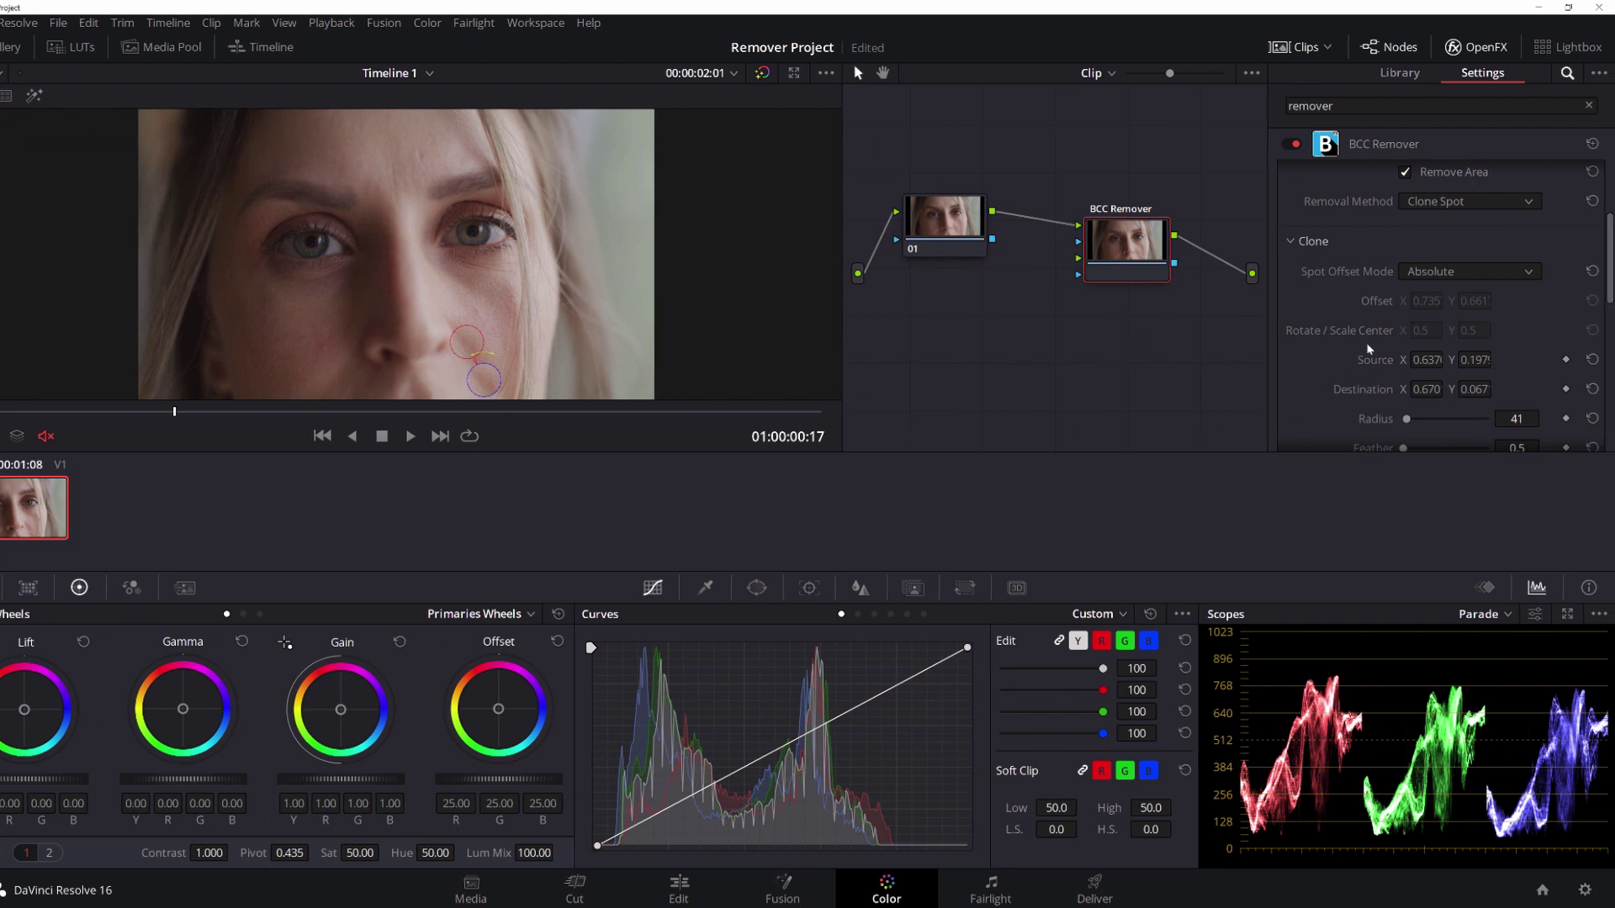
drag(1611, 258, 1580, 425)
click(1295, 322)
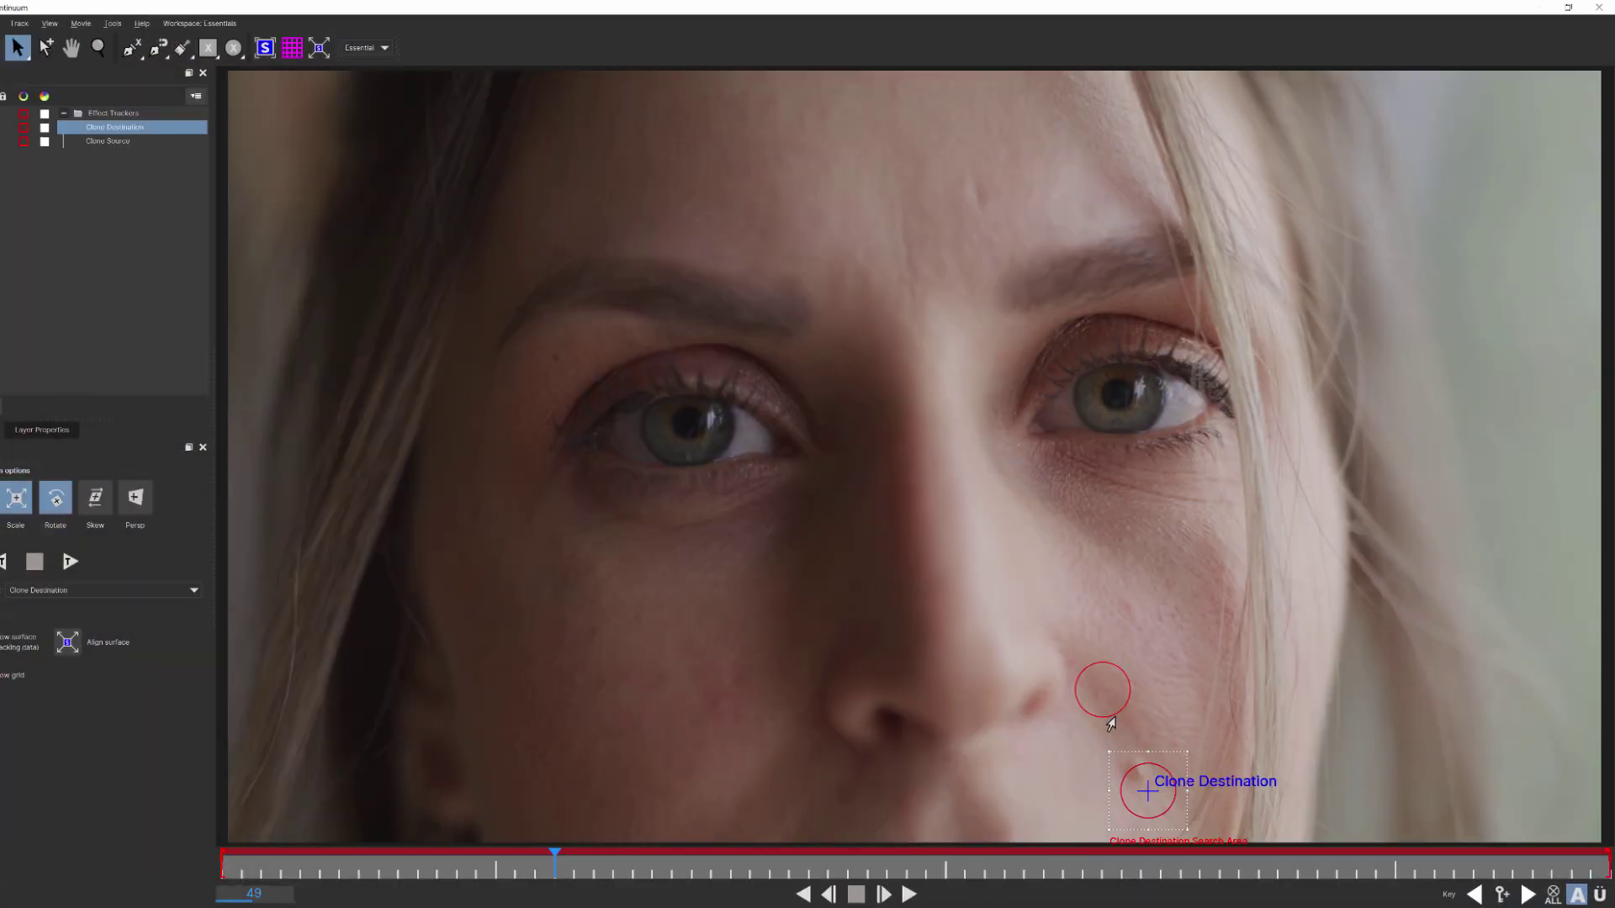
Nudge both trackers' search areas and move each center point up the cheek
click(1110, 721)
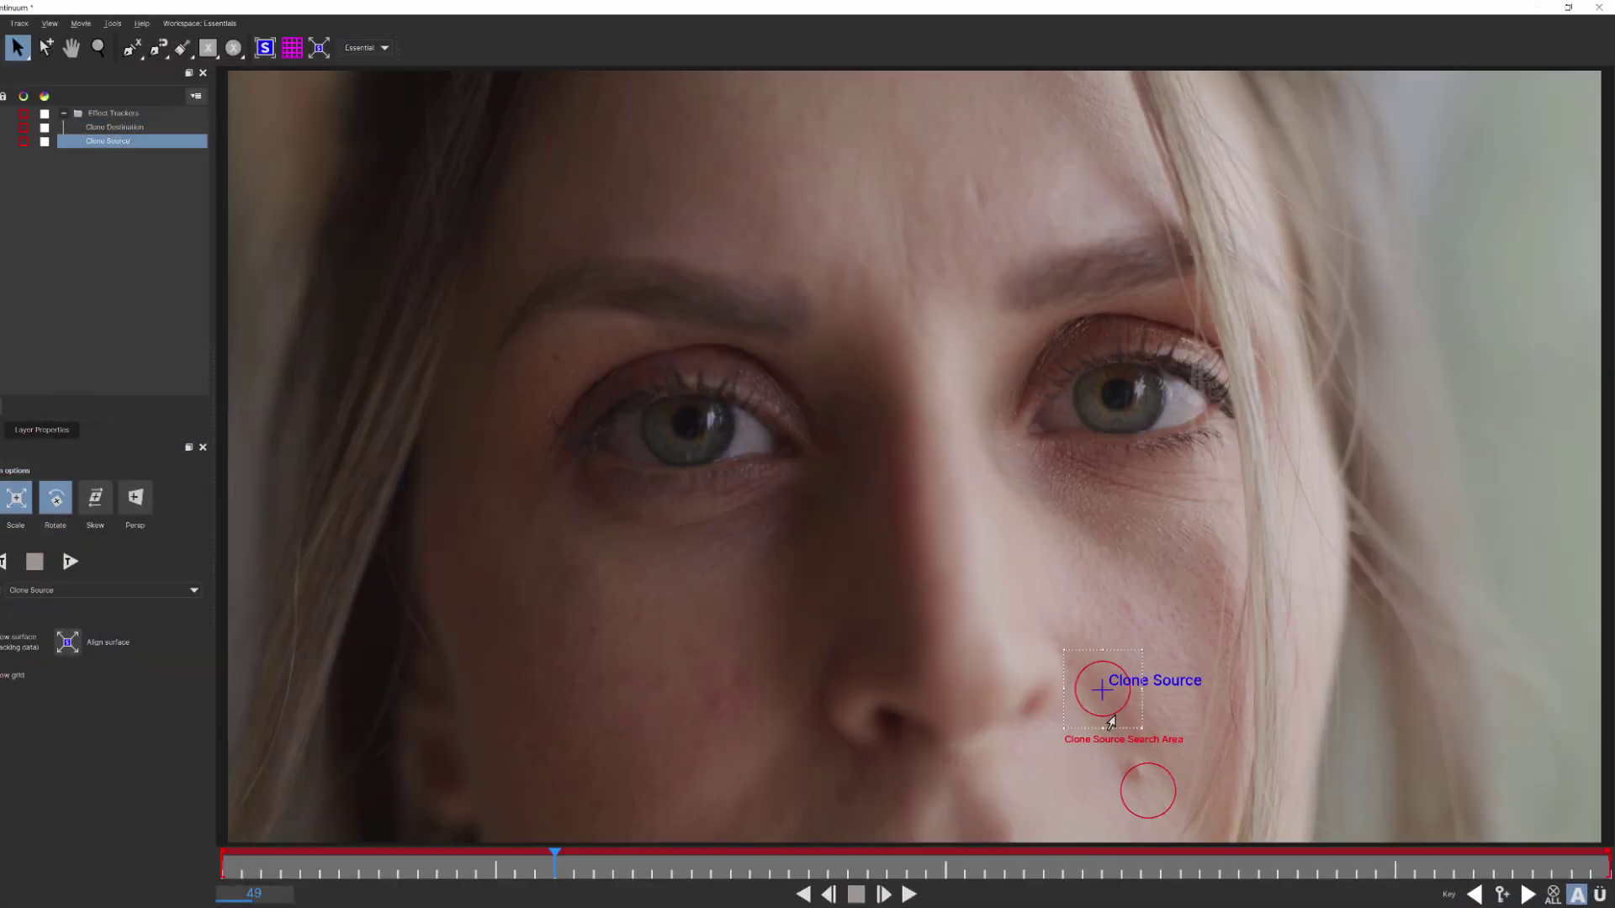
click(1122, 787)
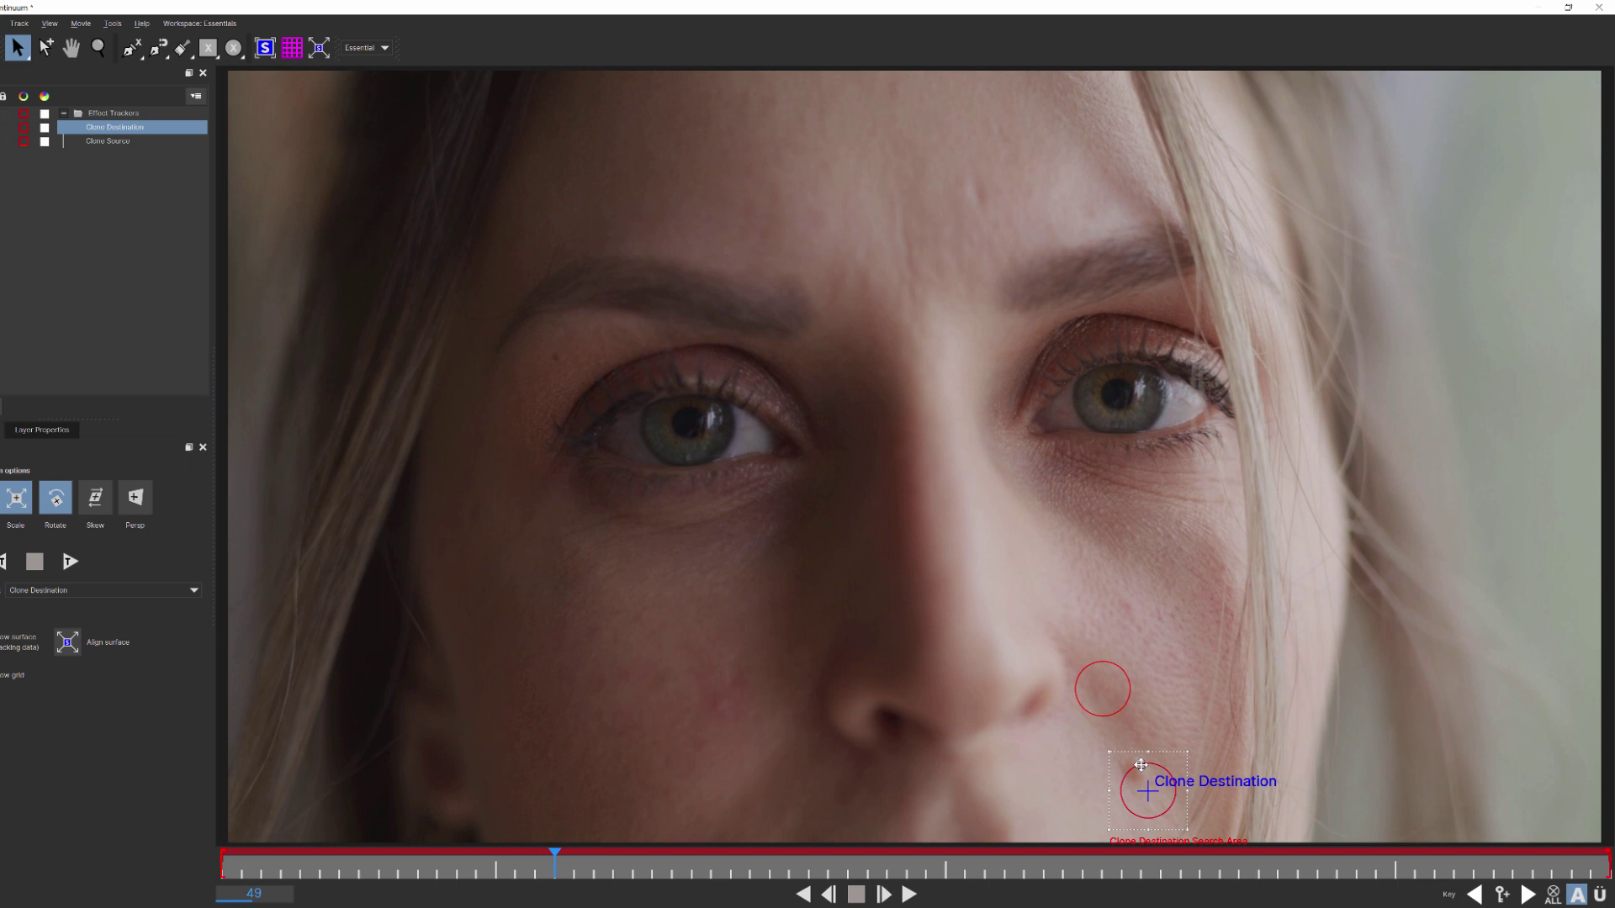
drag(1163, 772, 1152, 754)
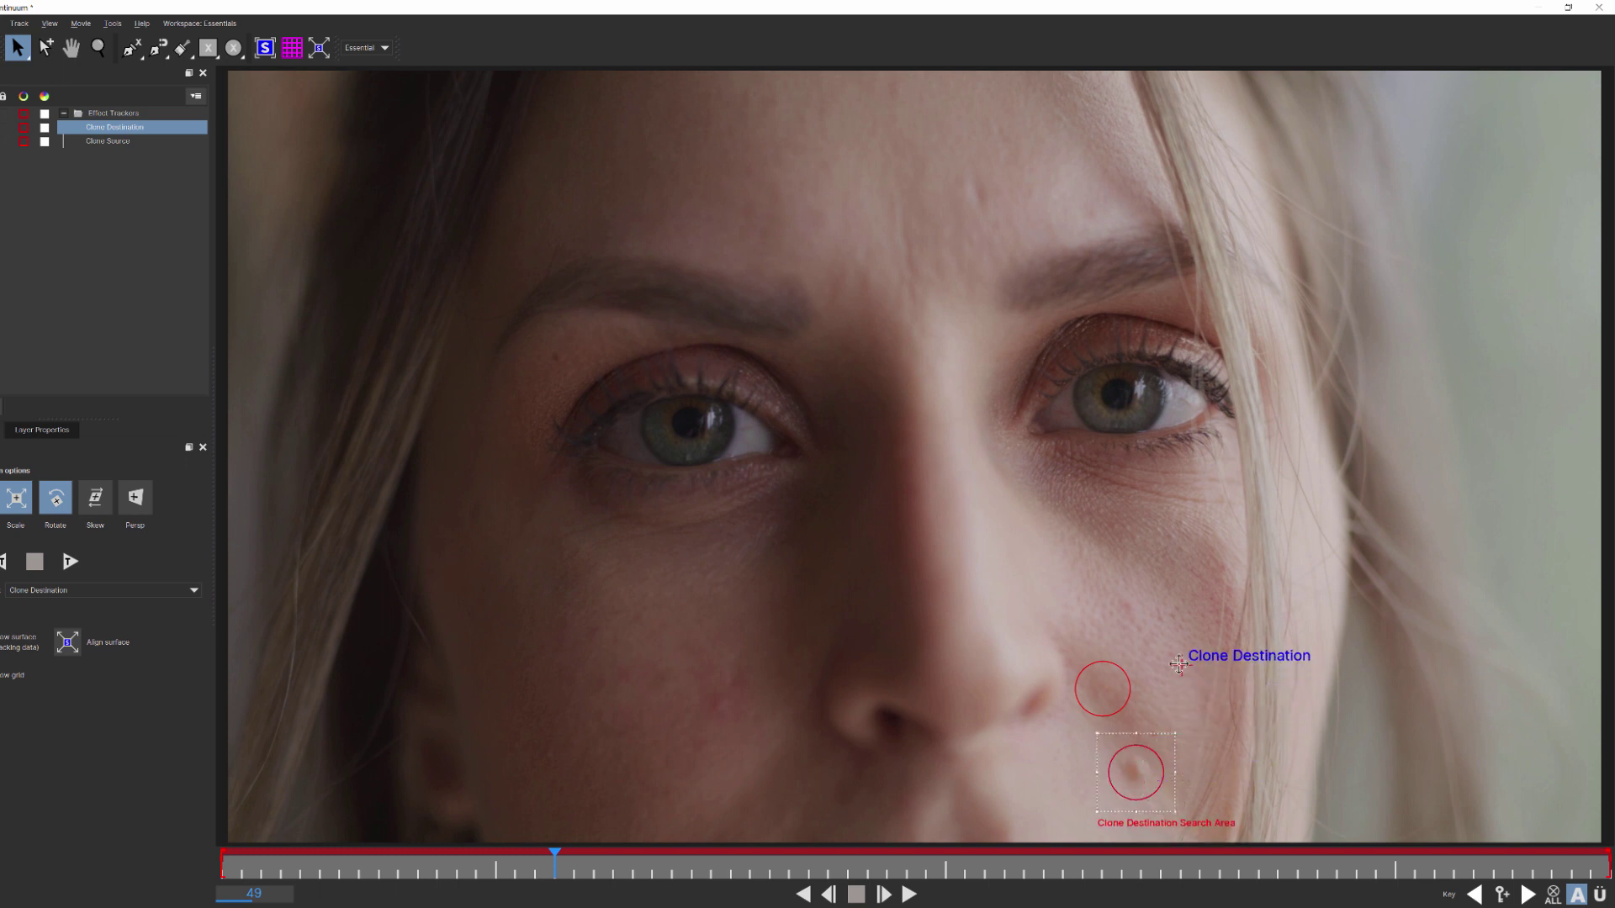
click(1117, 720)
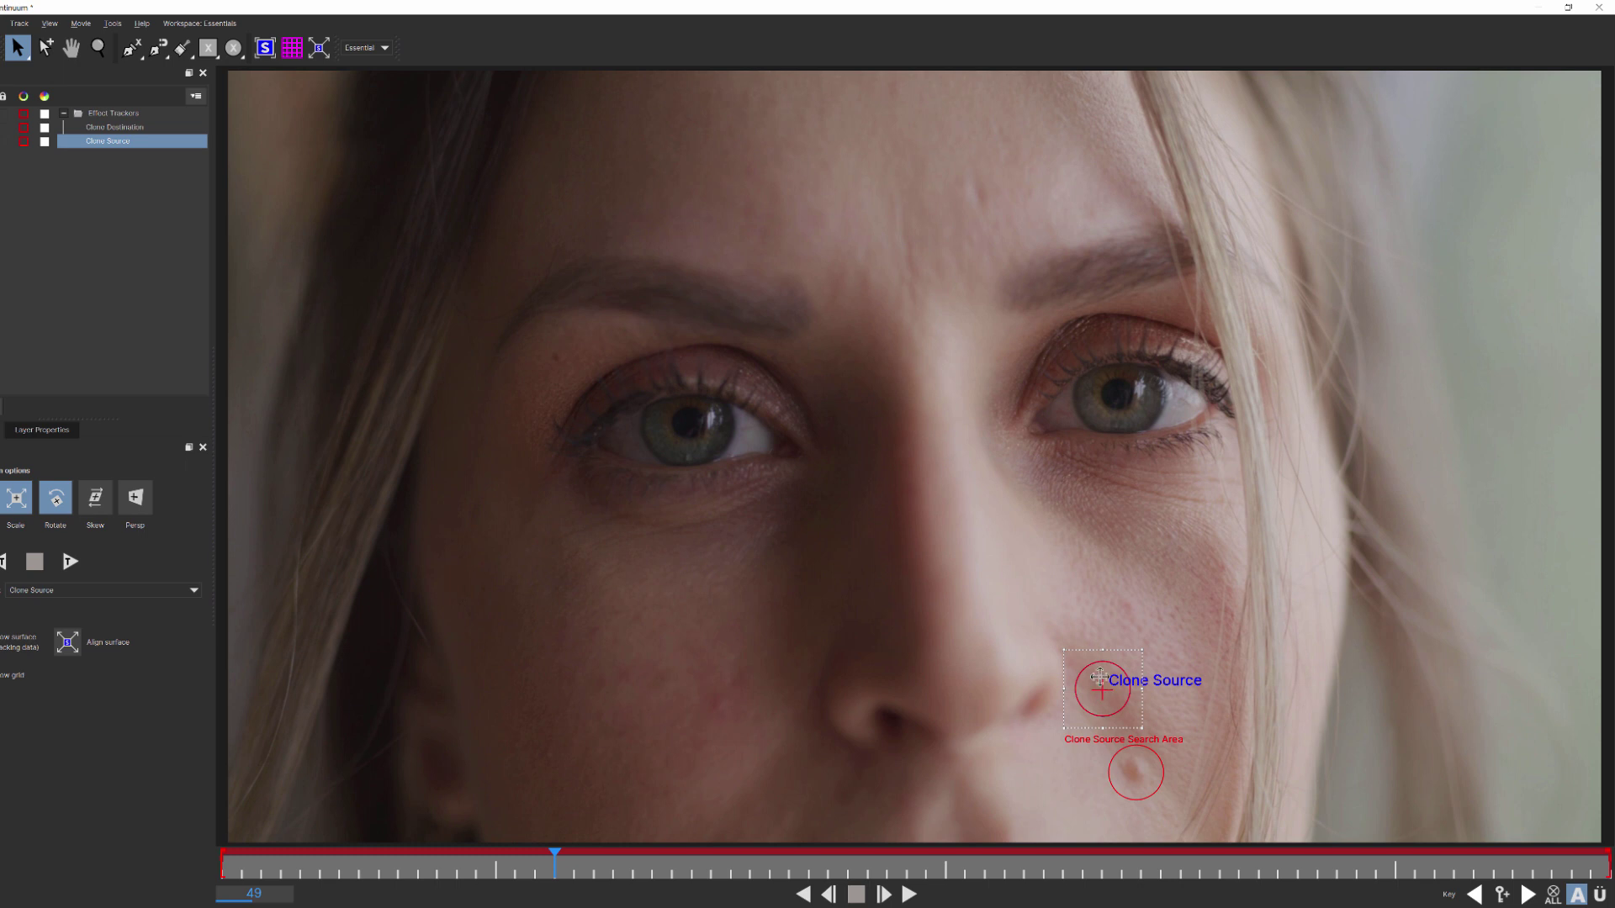
drag(1099, 677, 1114, 587)
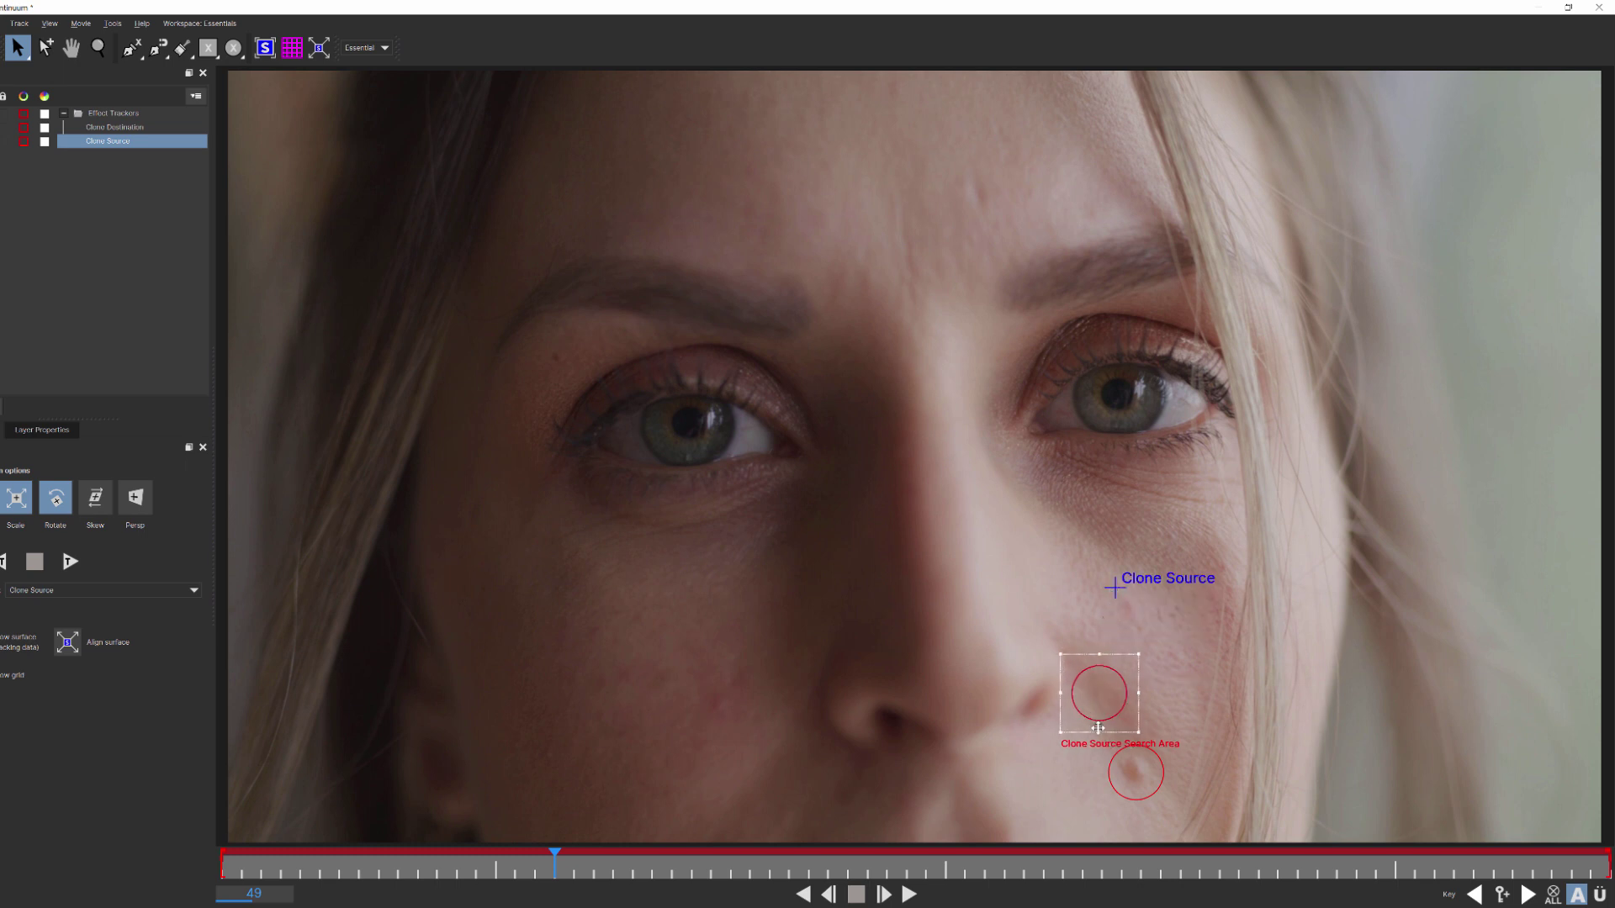
drag(1098, 728, 1097, 746)
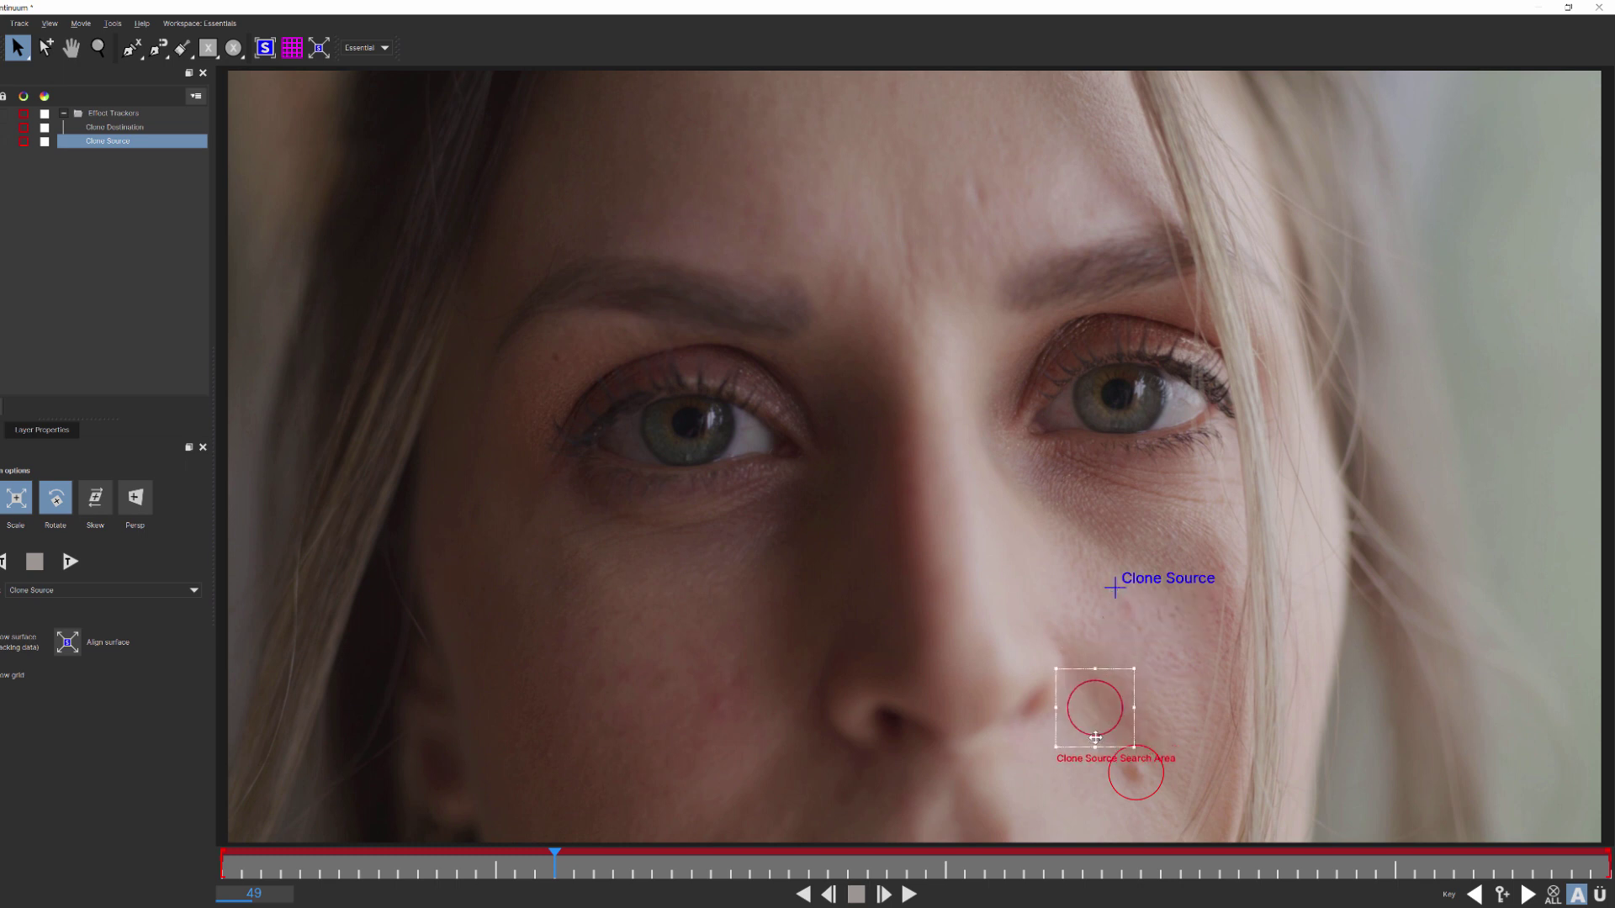
click(1106, 791)
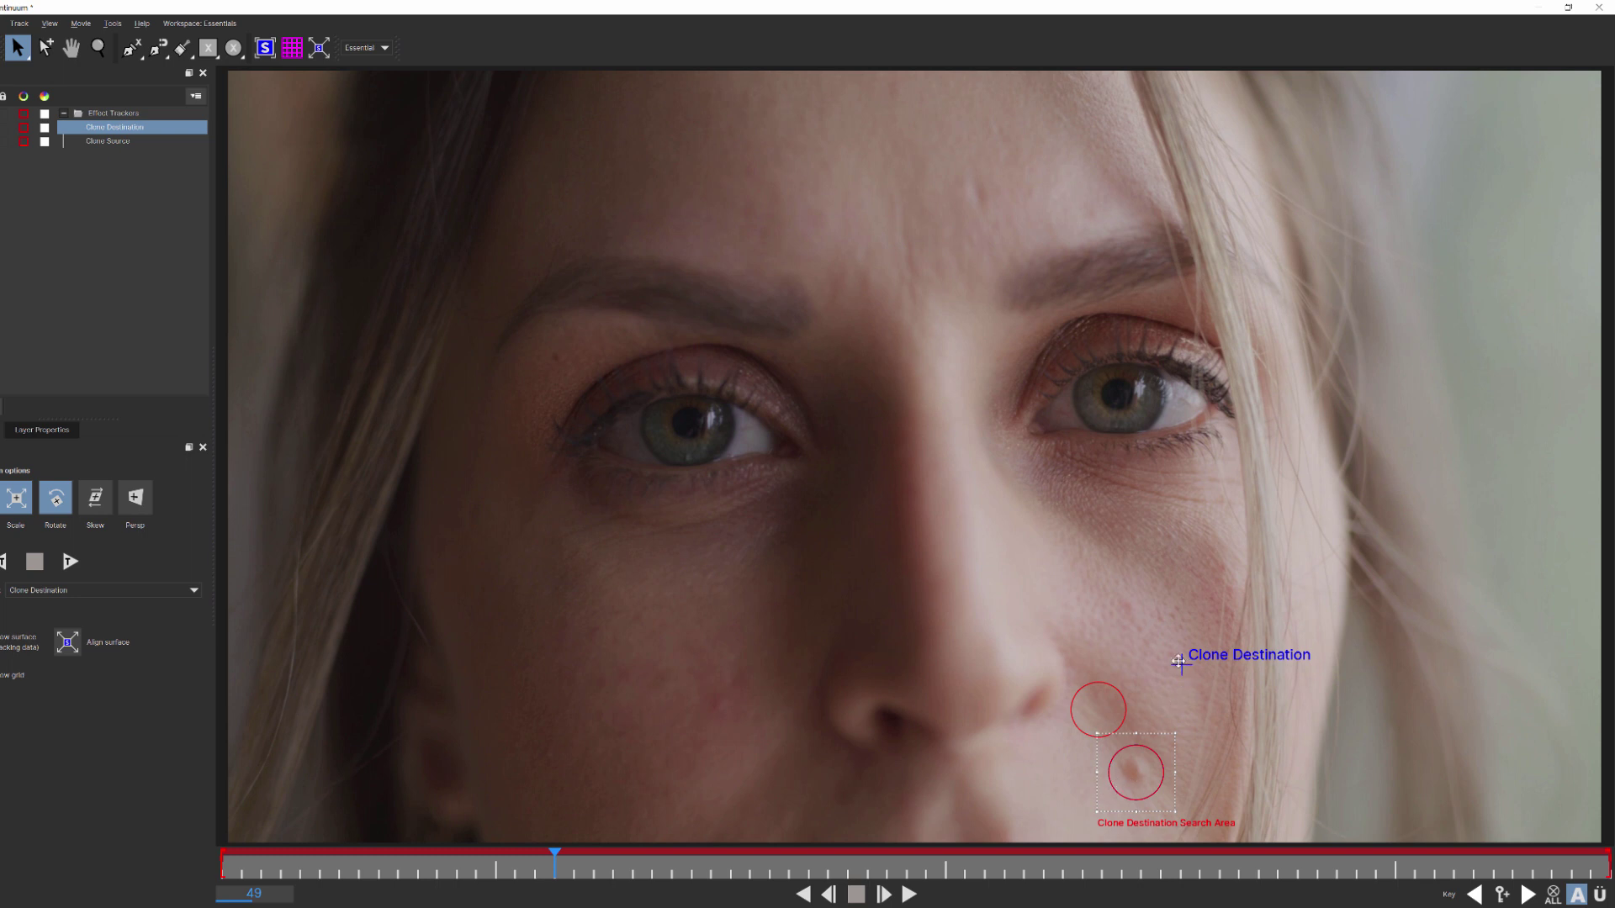
drag(1182, 664, 1205, 579)
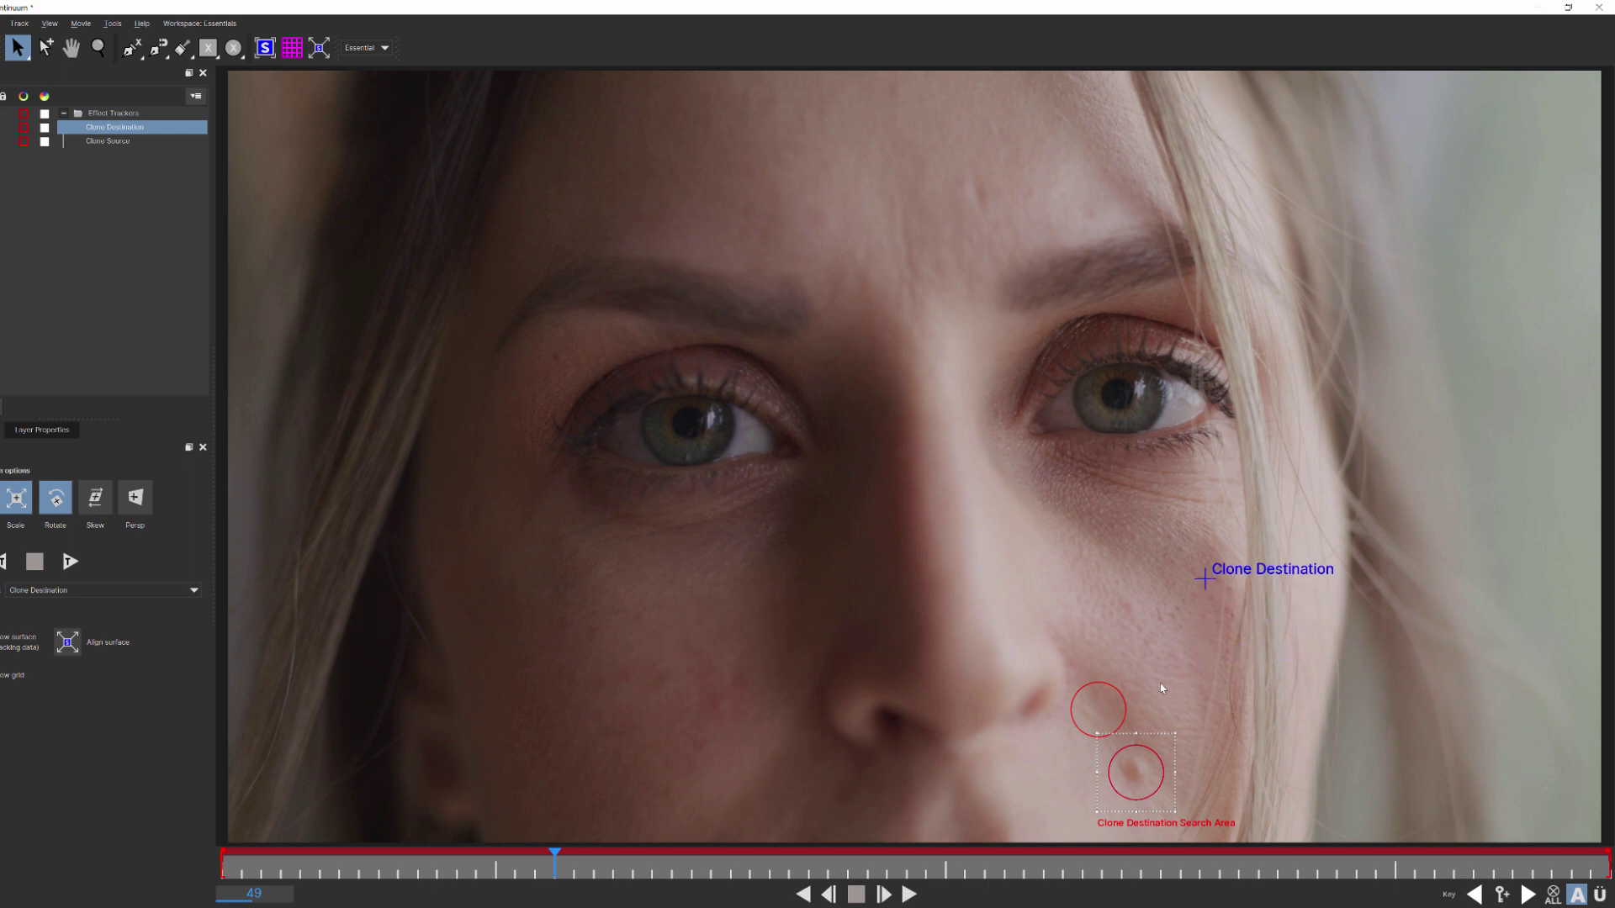
Shift the Clone Source search area and center up-left, then save the tracker changes
click(1077, 729)
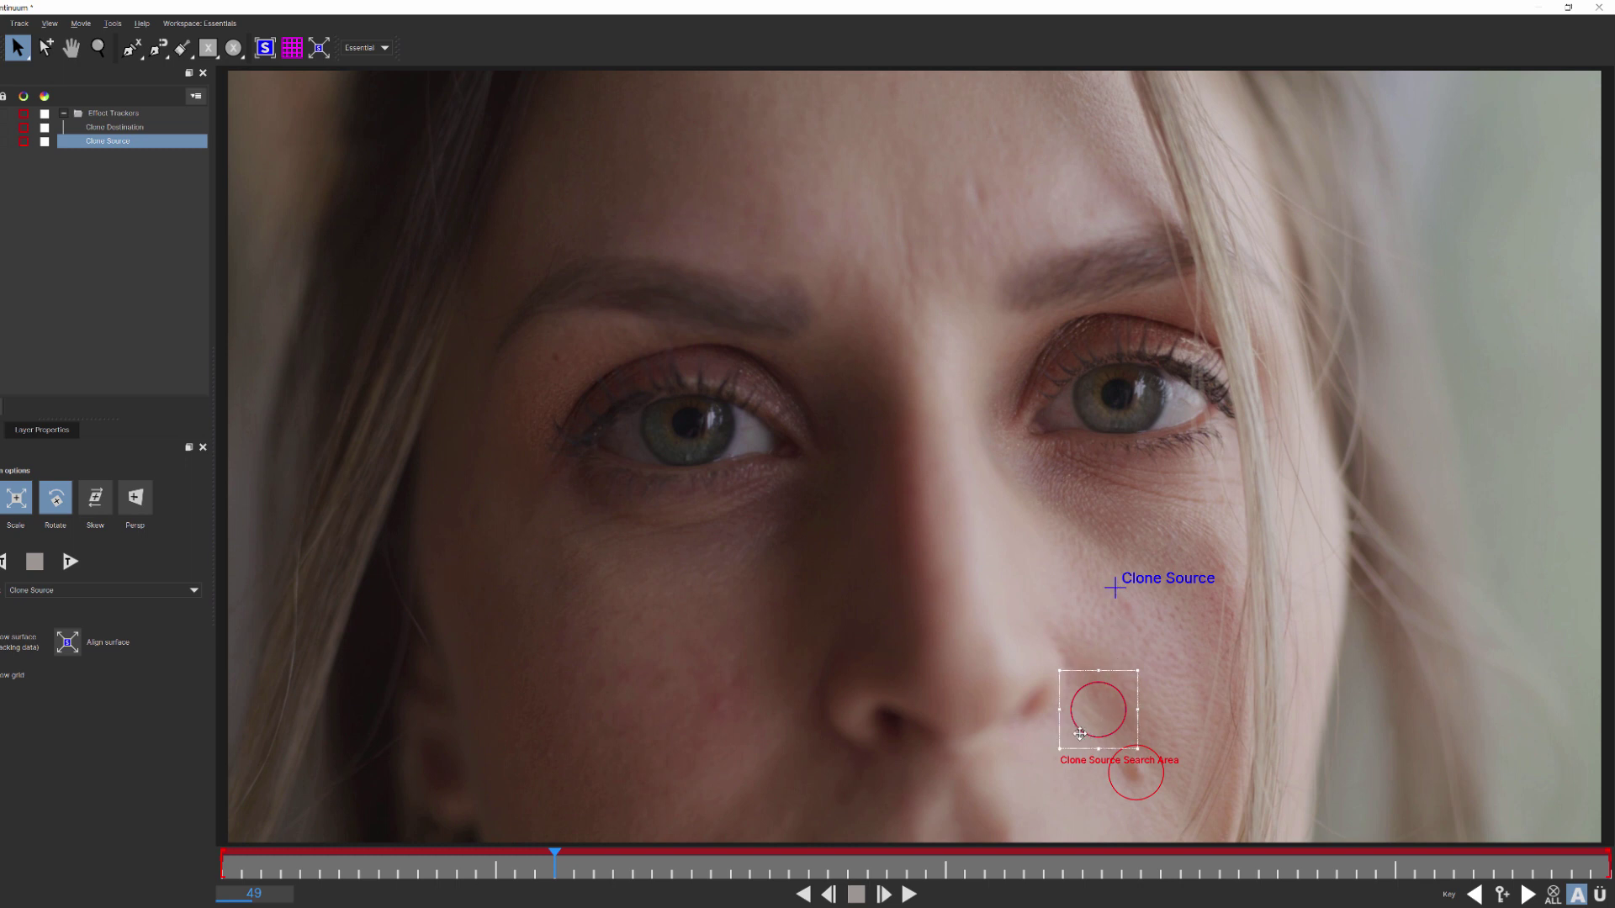
click(1108, 791)
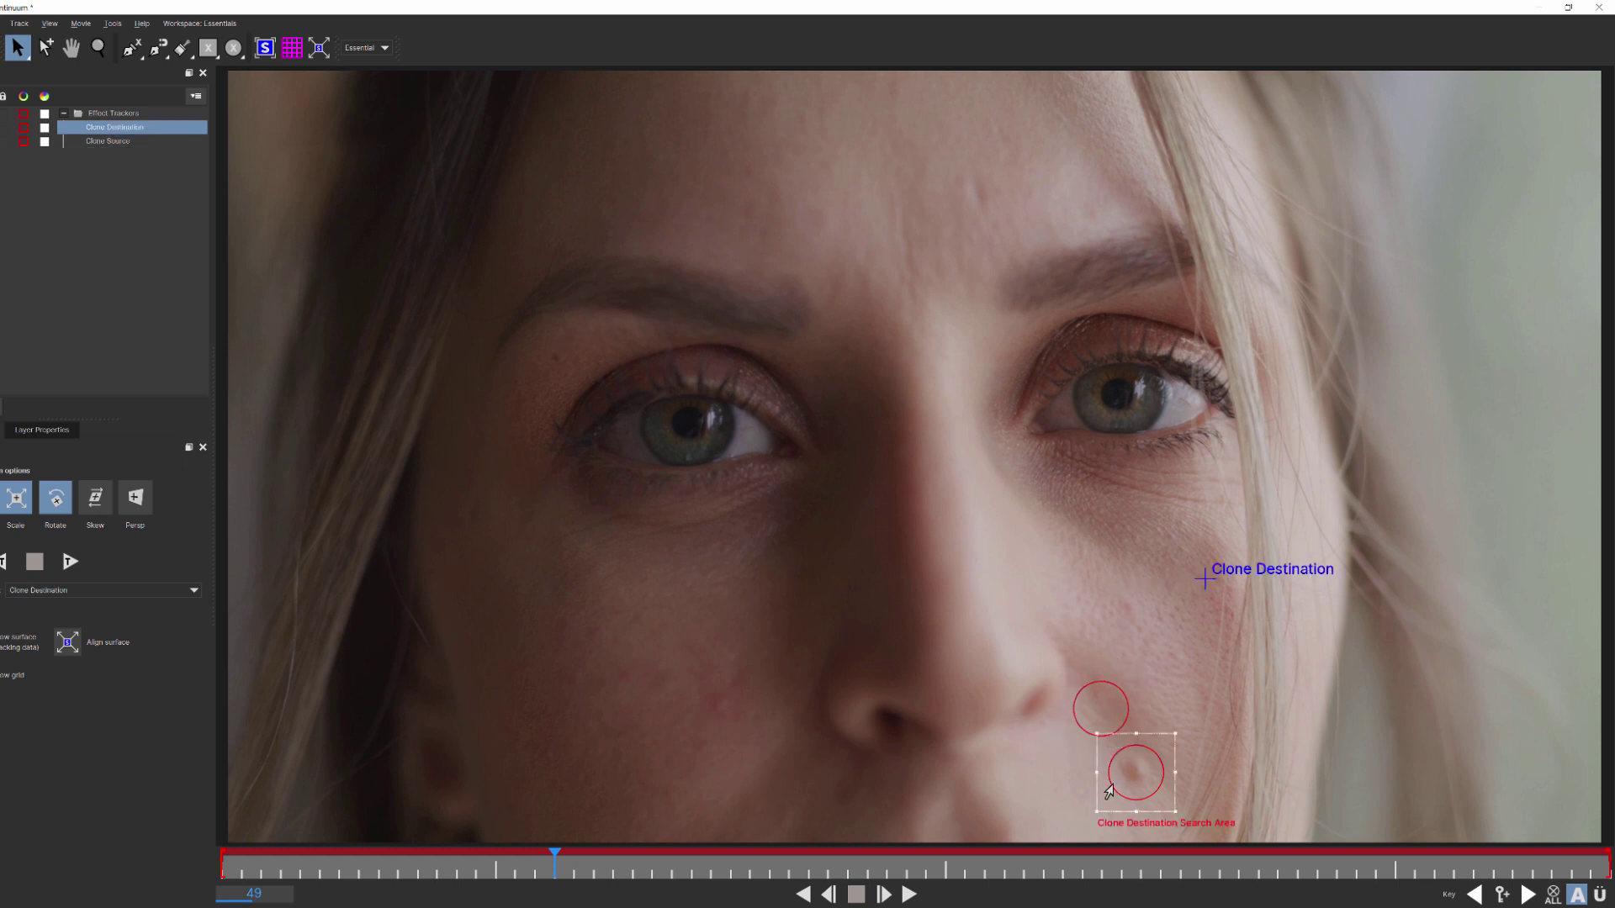
click(1083, 737)
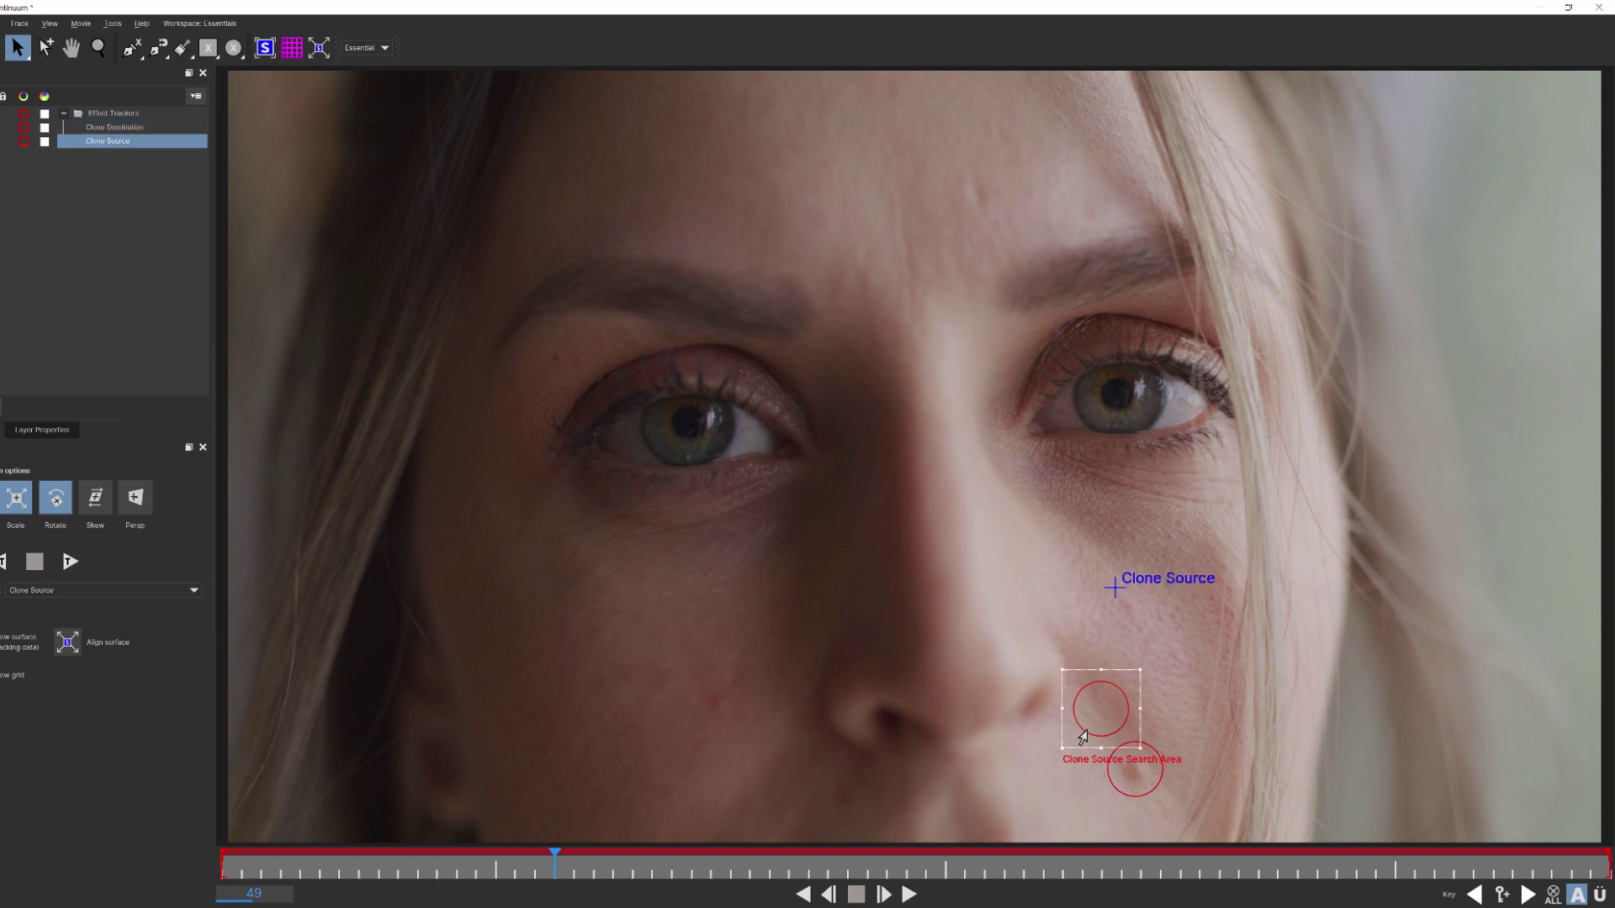
drag(1084, 738, 1080, 739)
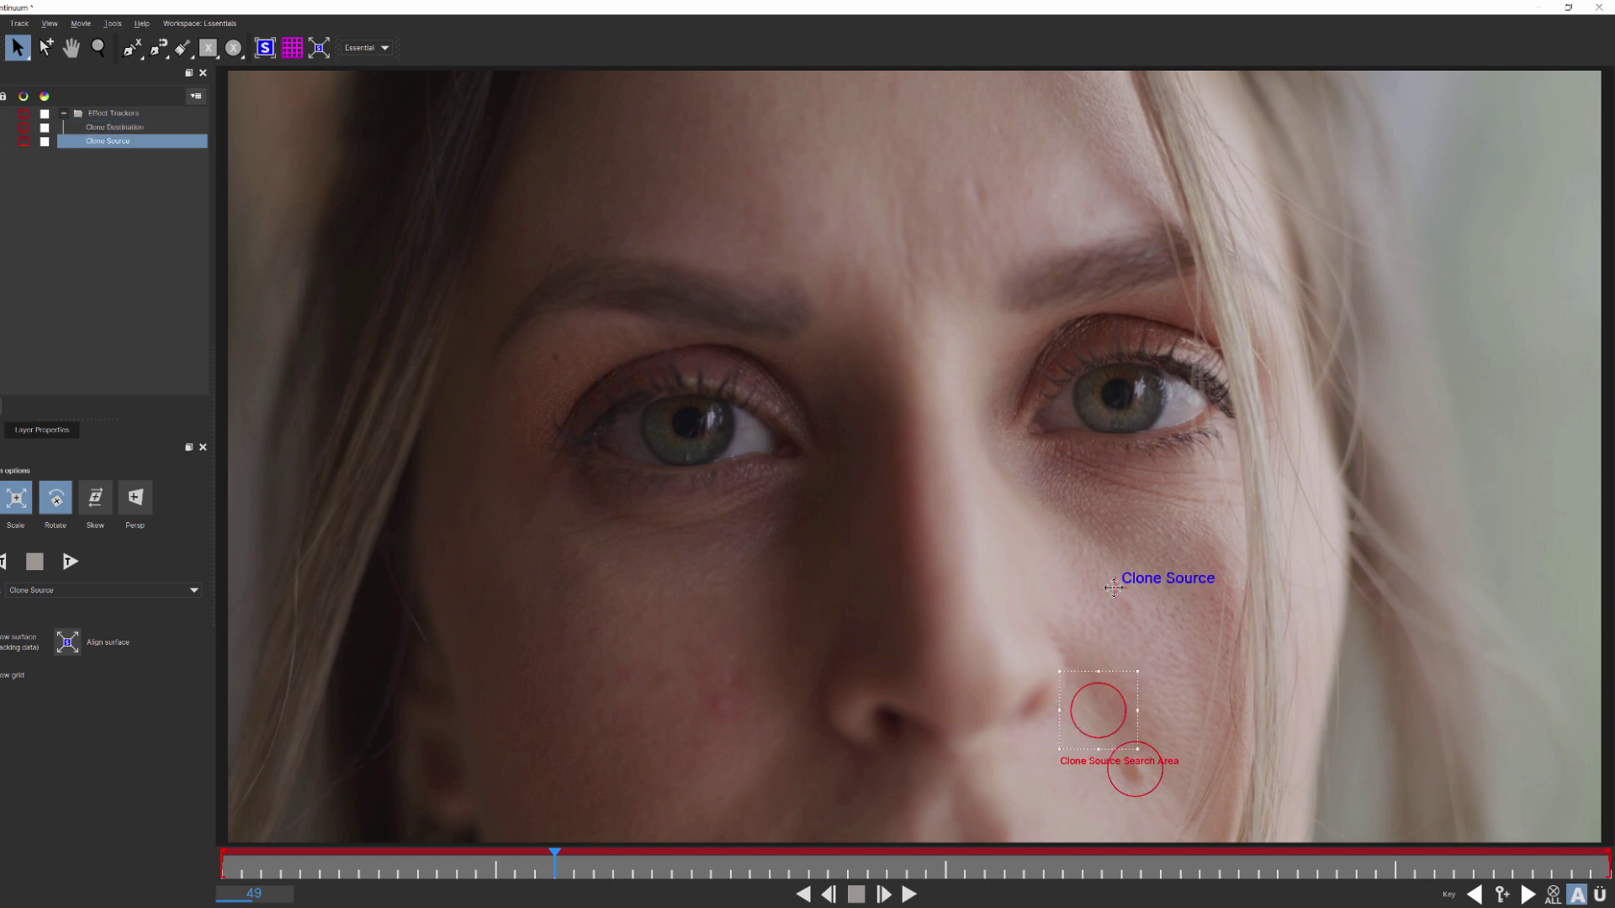
drag(1113, 587, 1081, 564)
click(1149, 763)
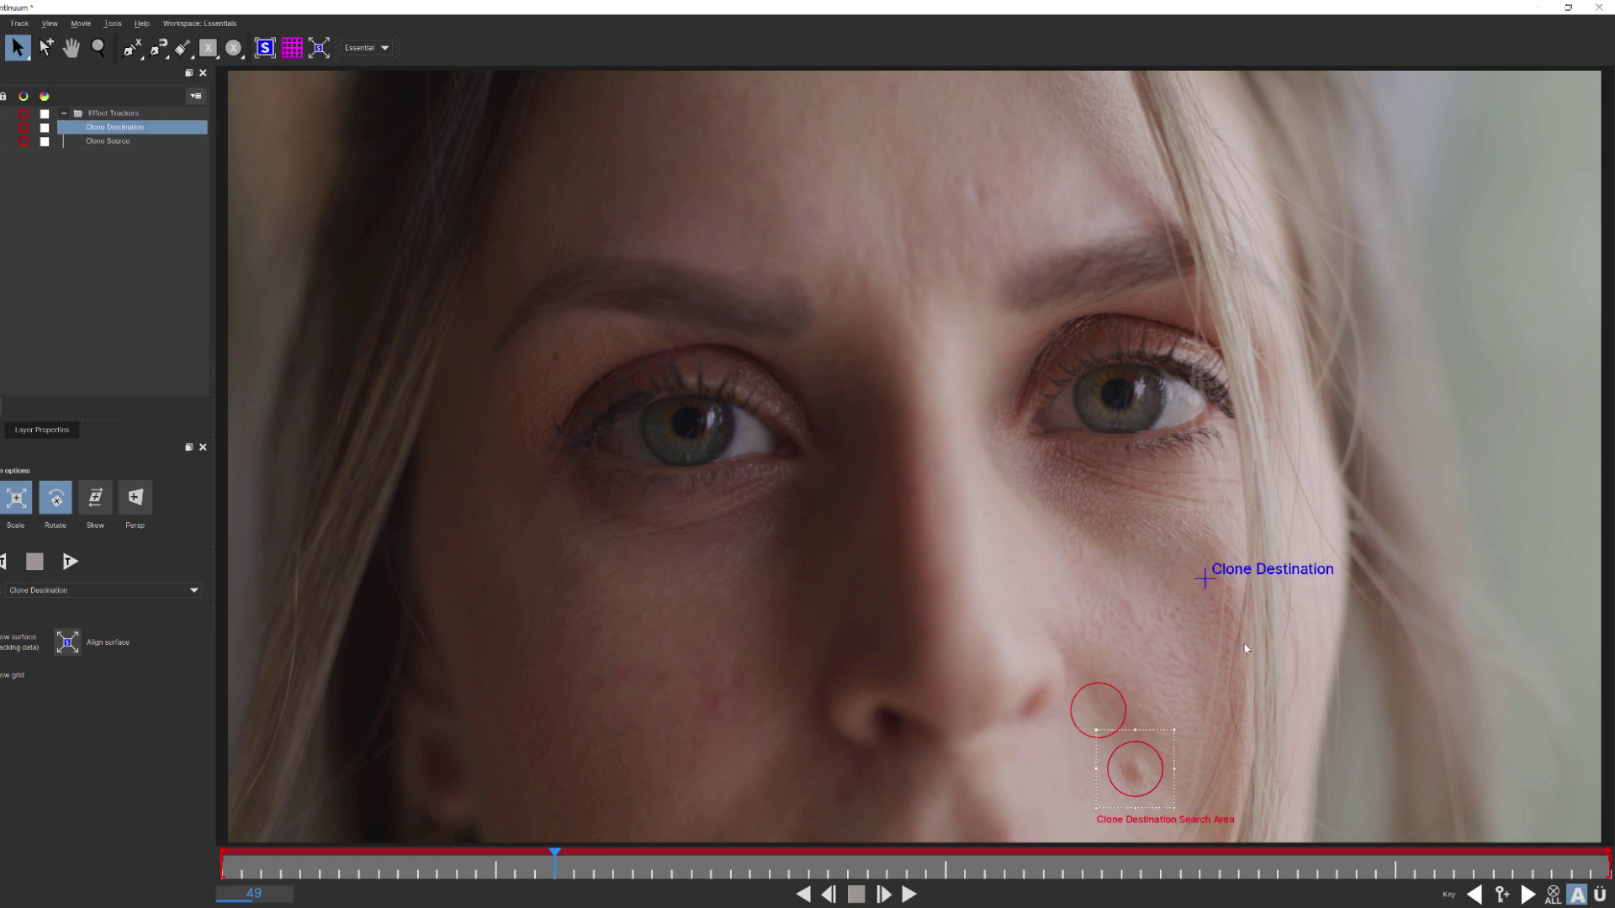
click(1598, 6)
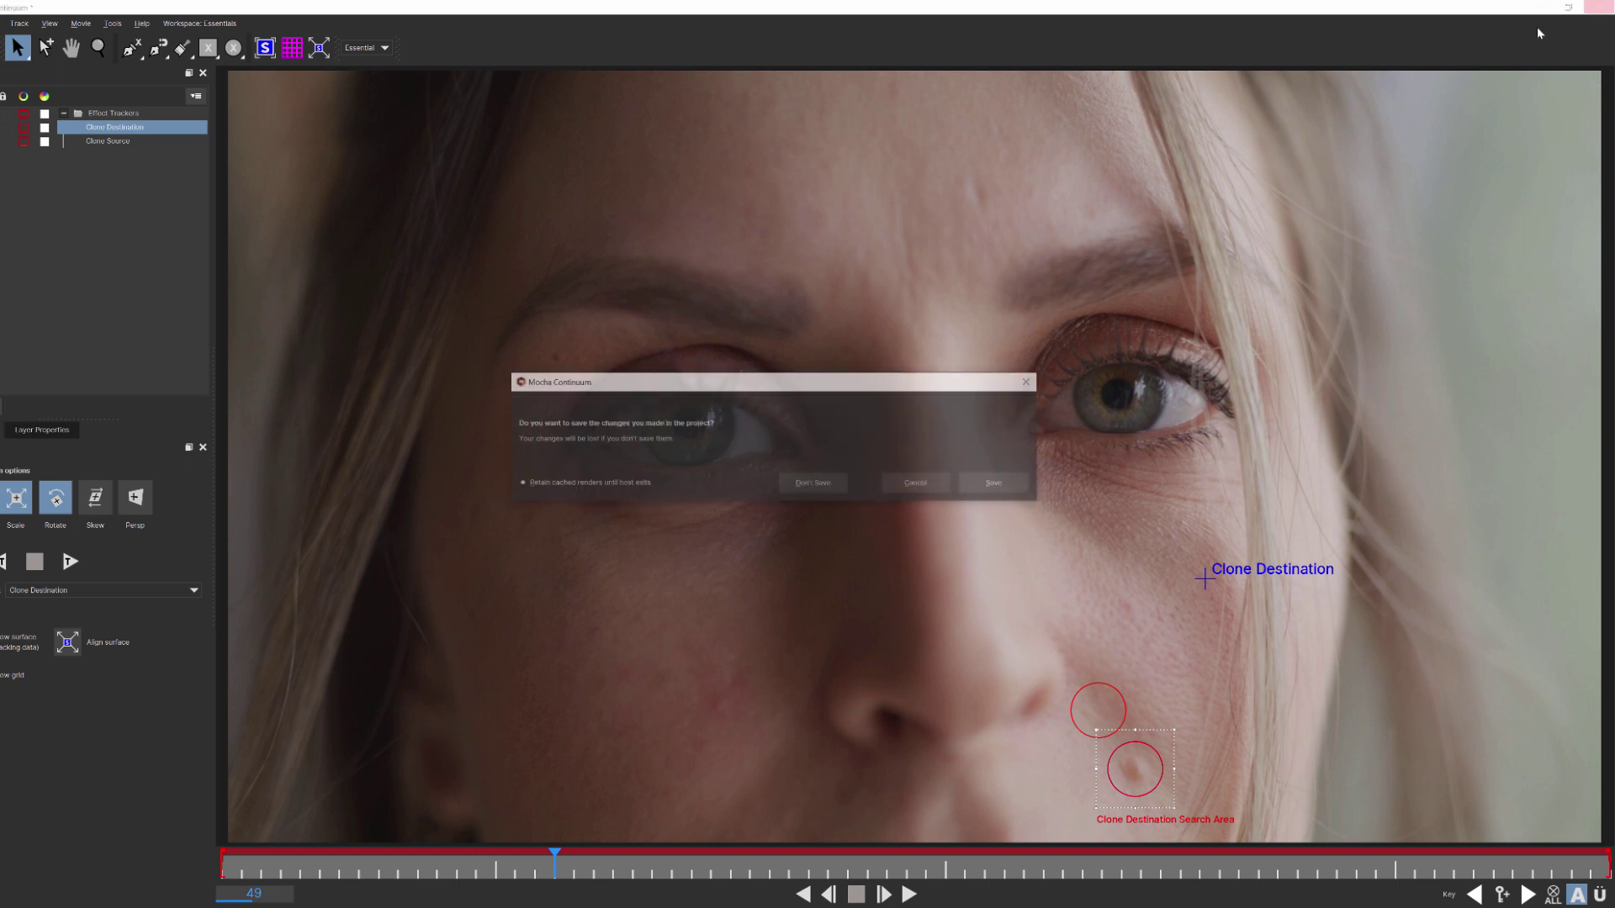
click(1012, 475)
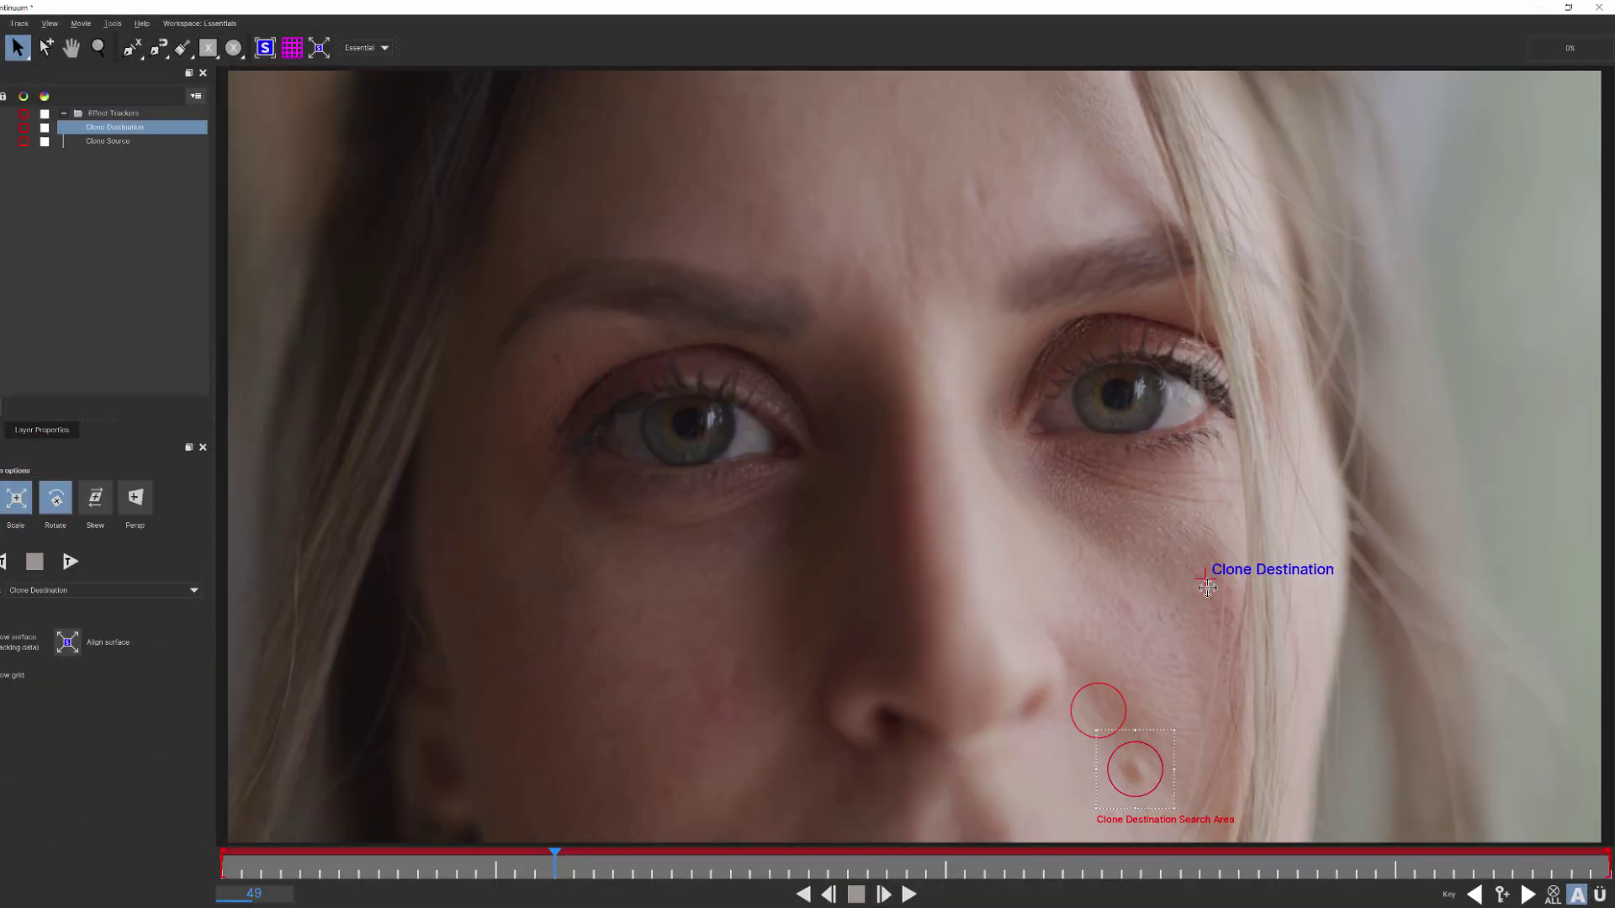
Put the Clone Destination center in the lower circle and the Clone Source center in the upper one
mouse_move(1207, 580)
mouse_down()
mouse_move(1234, 741)
mouse_move(1186, 774)
mouse_move(1134, 769)
mouse_up()
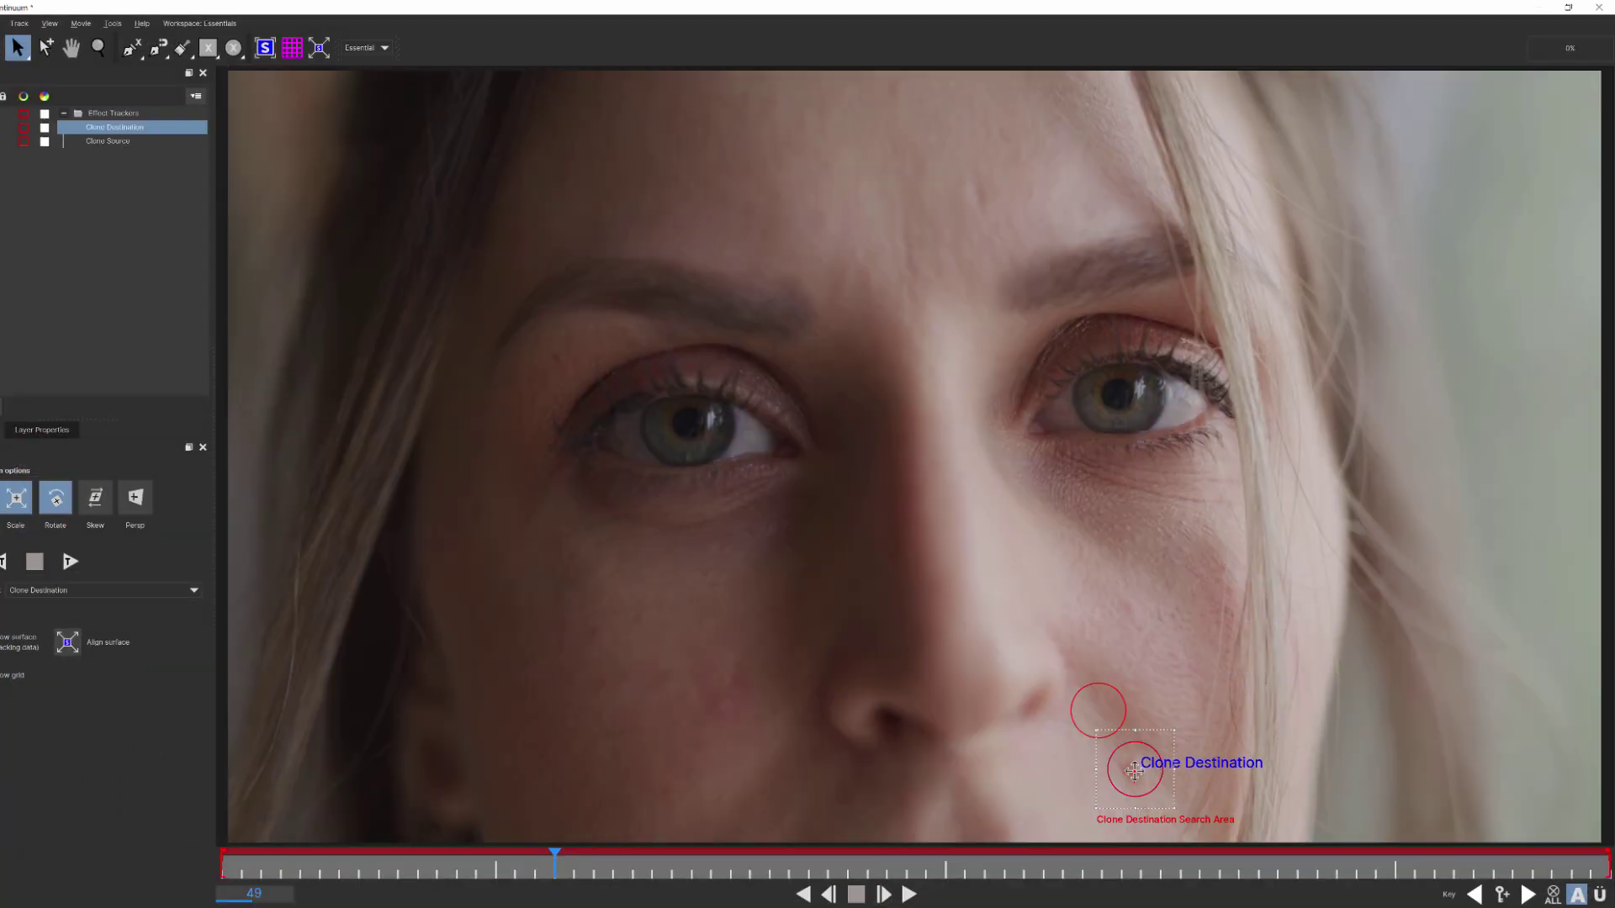
click(1124, 697)
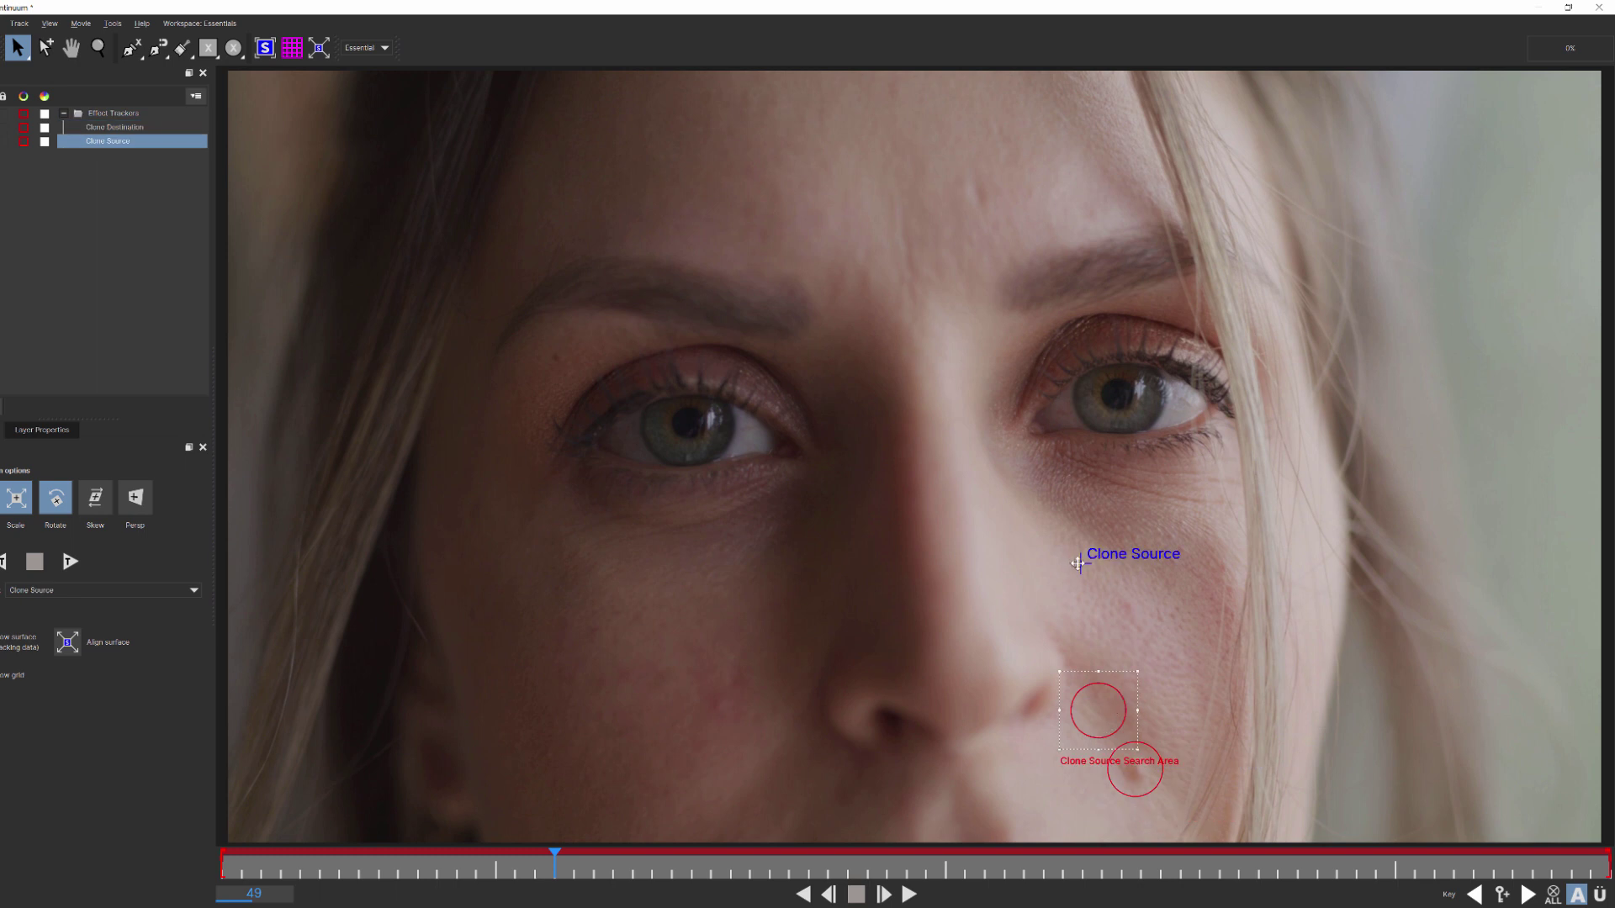
mouse_move(1078, 563)
mouse_down()
mouse_move(1123, 650)
mouse_move(1090, 712)
mouse_move(1108, 712)
mouse_up()
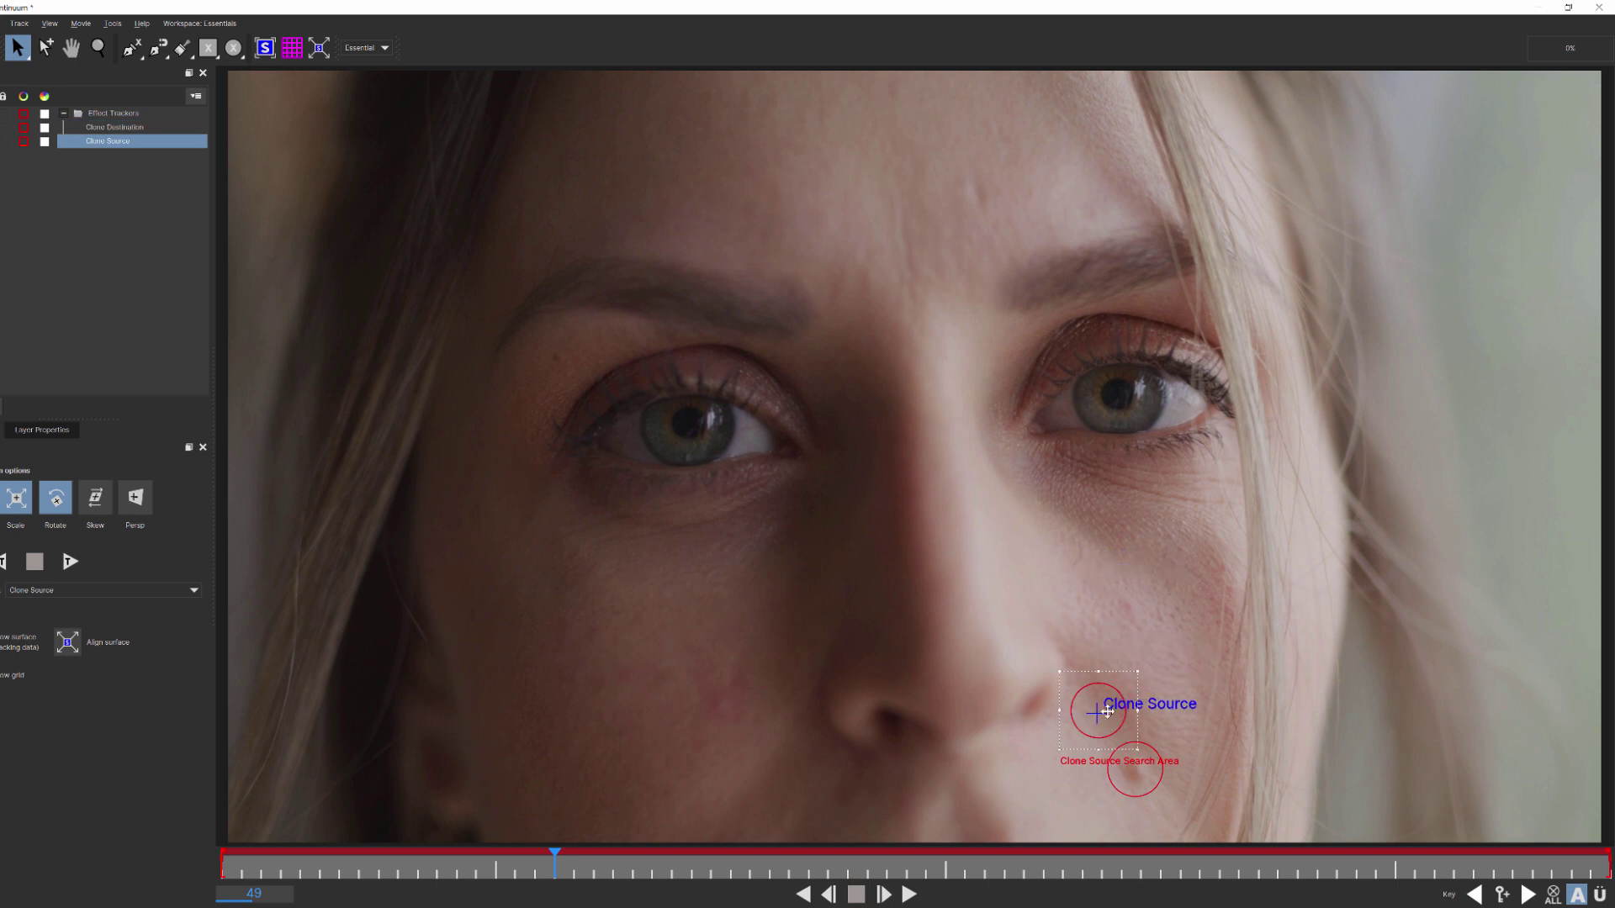
Track both clone points forward from the first frame, then save and close Mocha
click(238, 874)
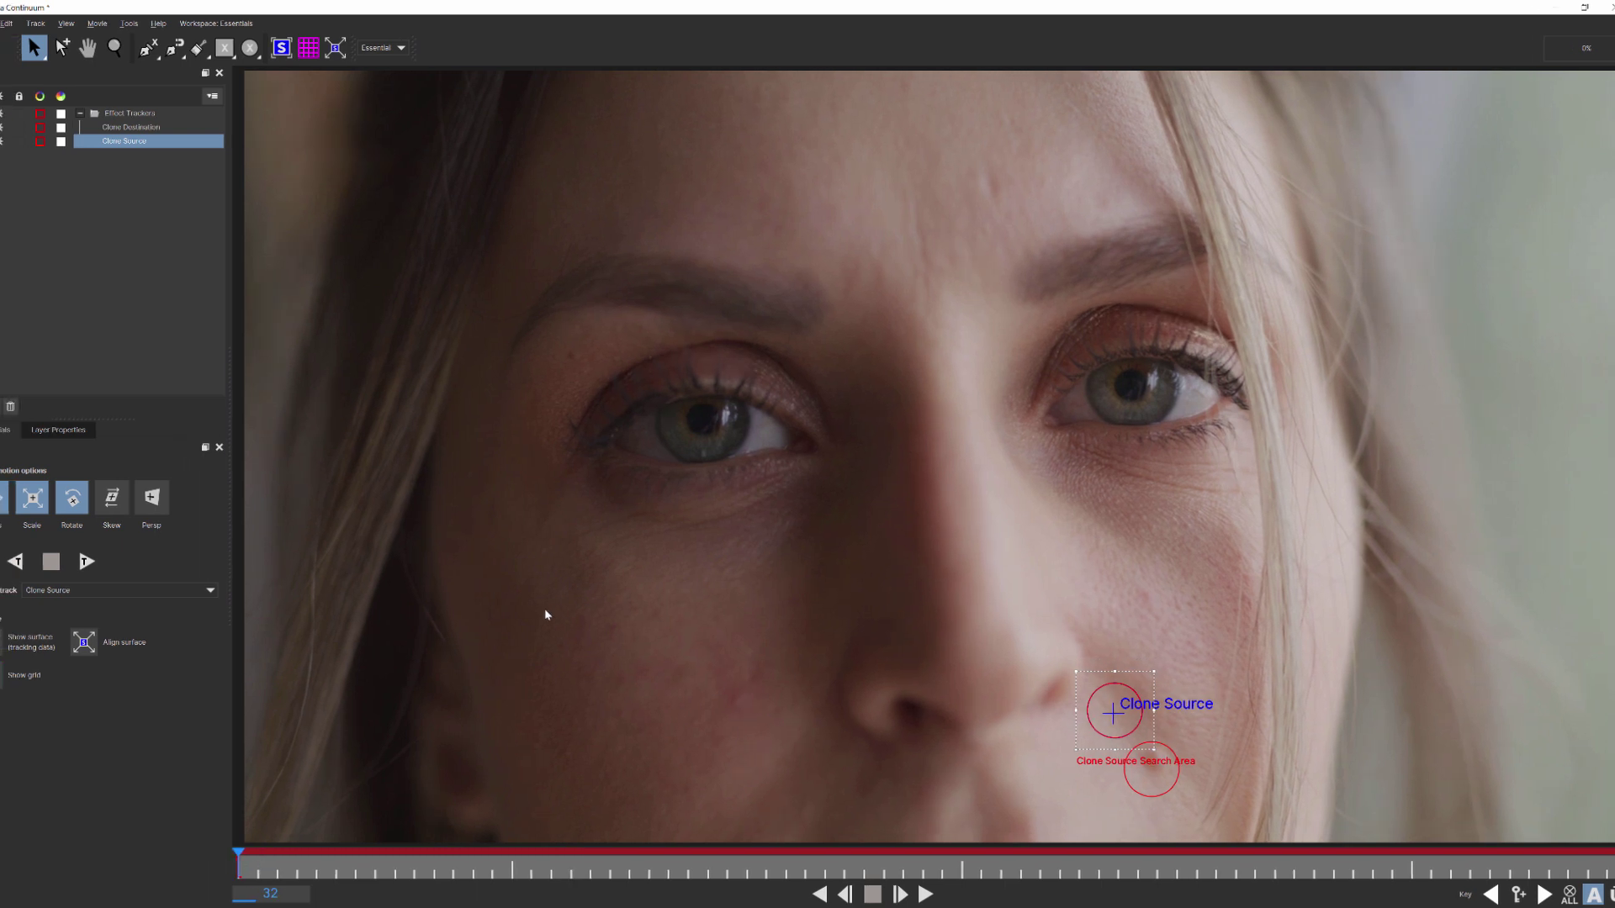
click(69, 562)
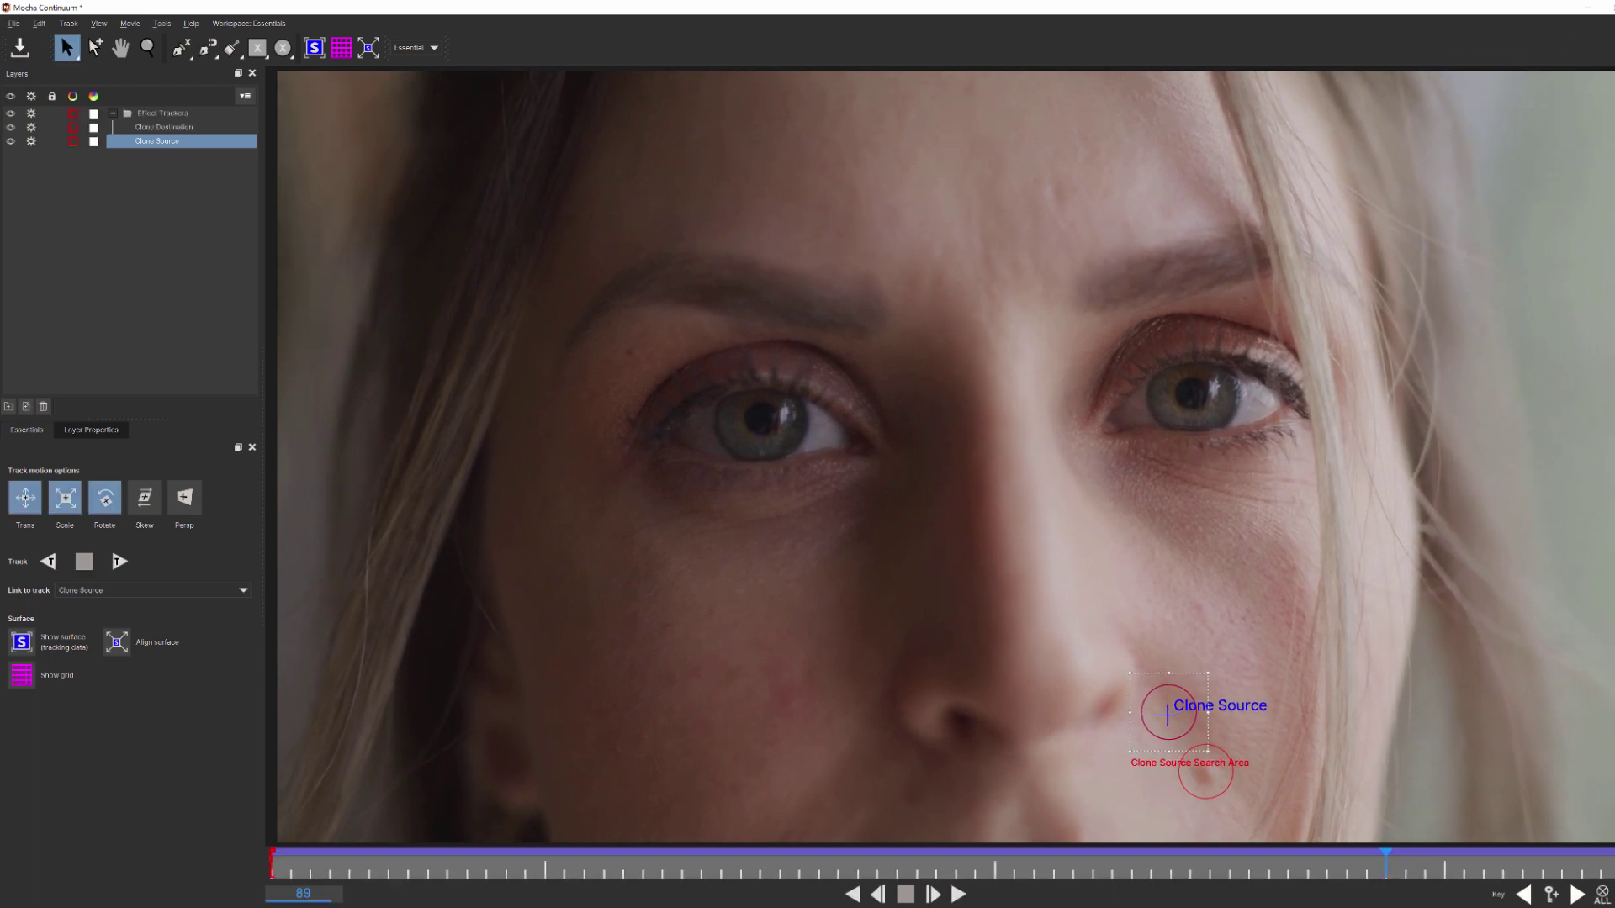
click(1038, 481)
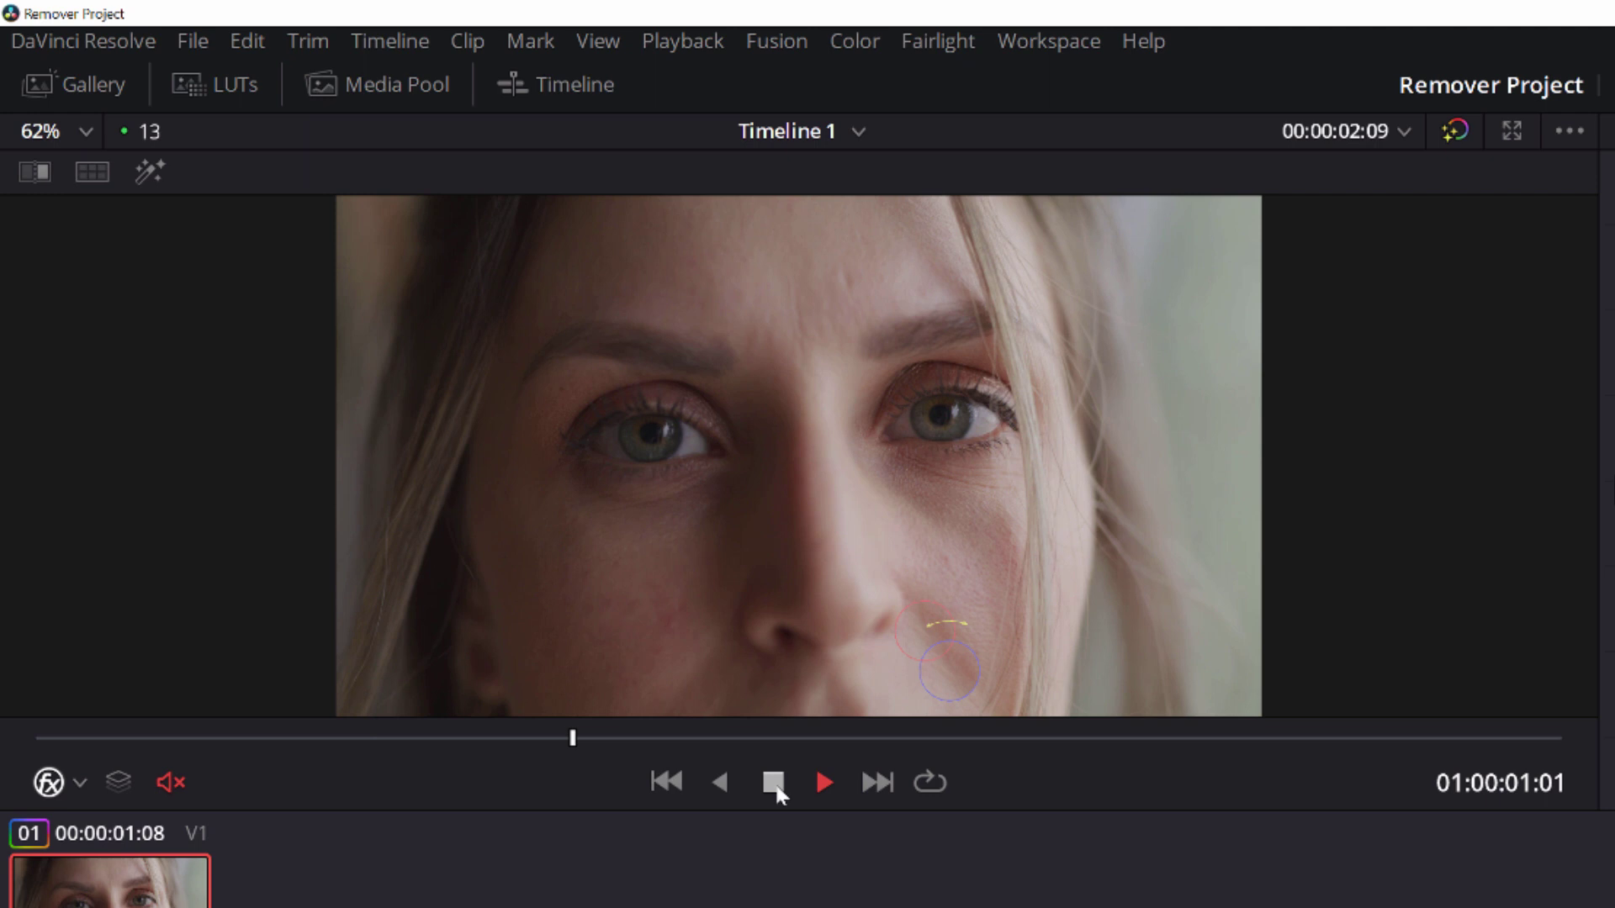
Stop playback and shrink the radius of the clone patch circles
click(773, 784)
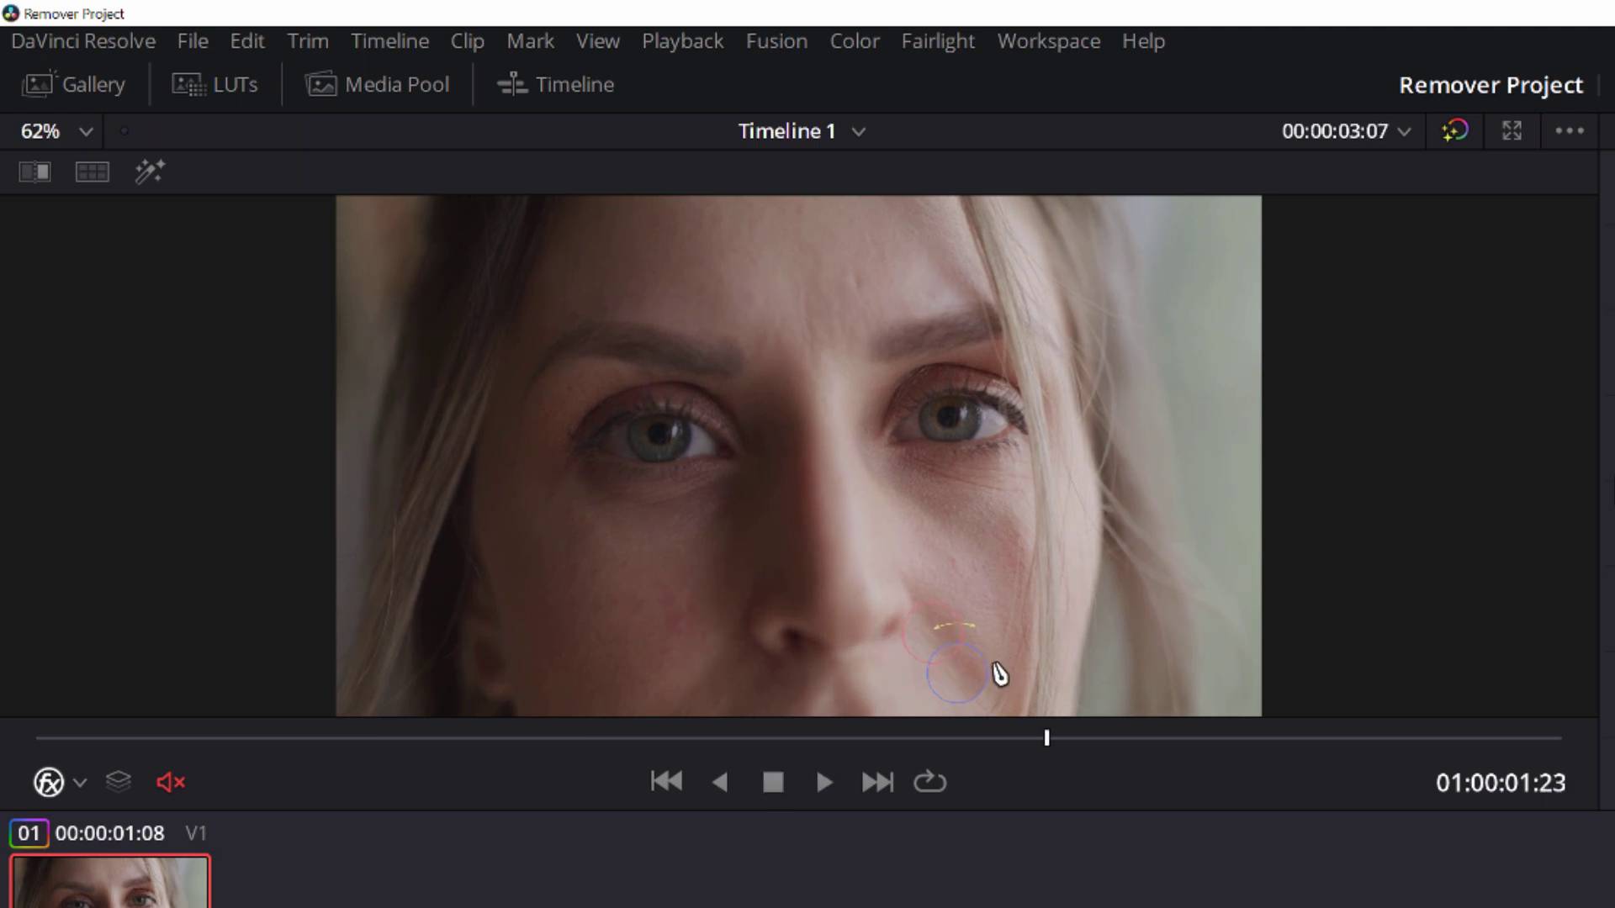
mouse_move(995, 672)
mouse_move(959, 631)
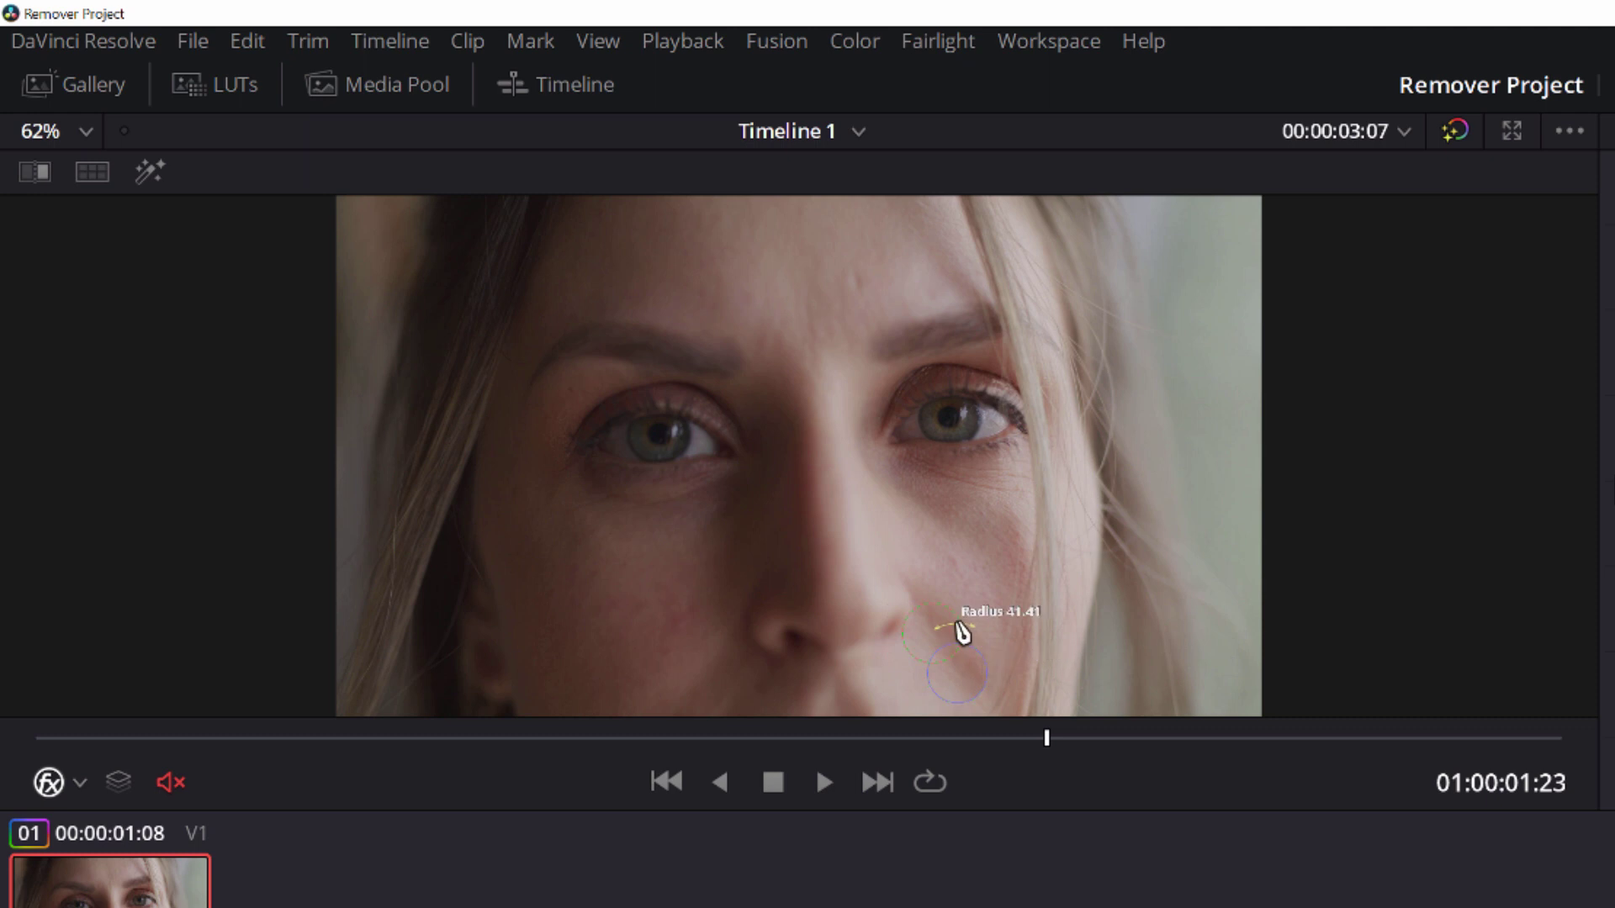
drag(957, 627, 948, 638)
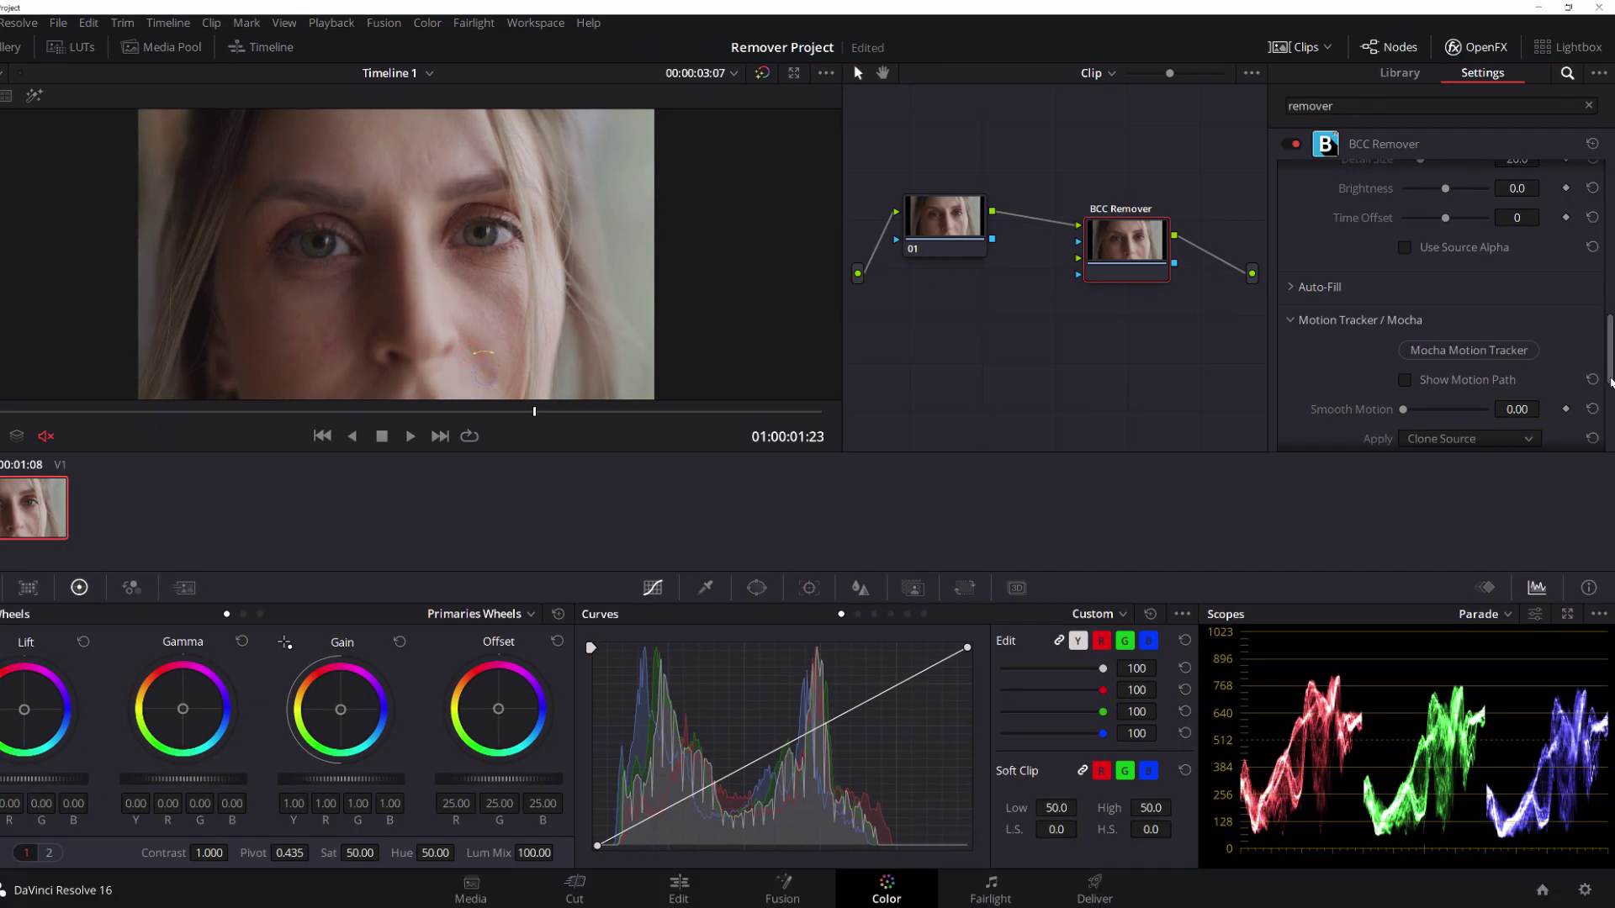
Lower Clone Color to about 68, raise Feather, and play back to review the blend
drag(1610, 380, 1607, 304)
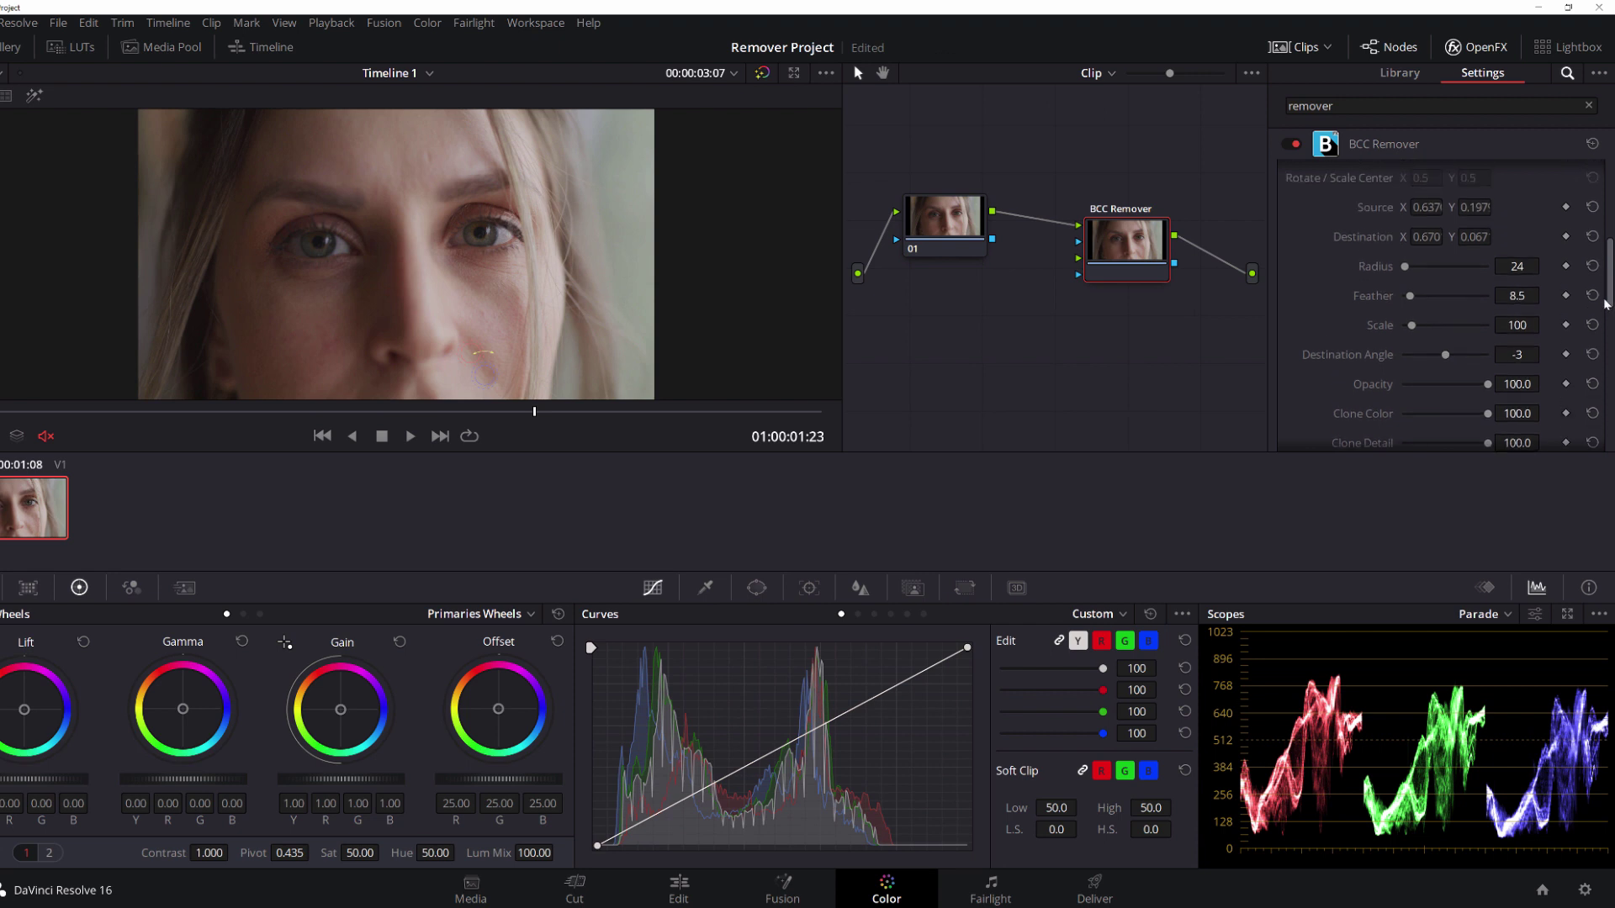
scroll(1606, 304, down, 3)
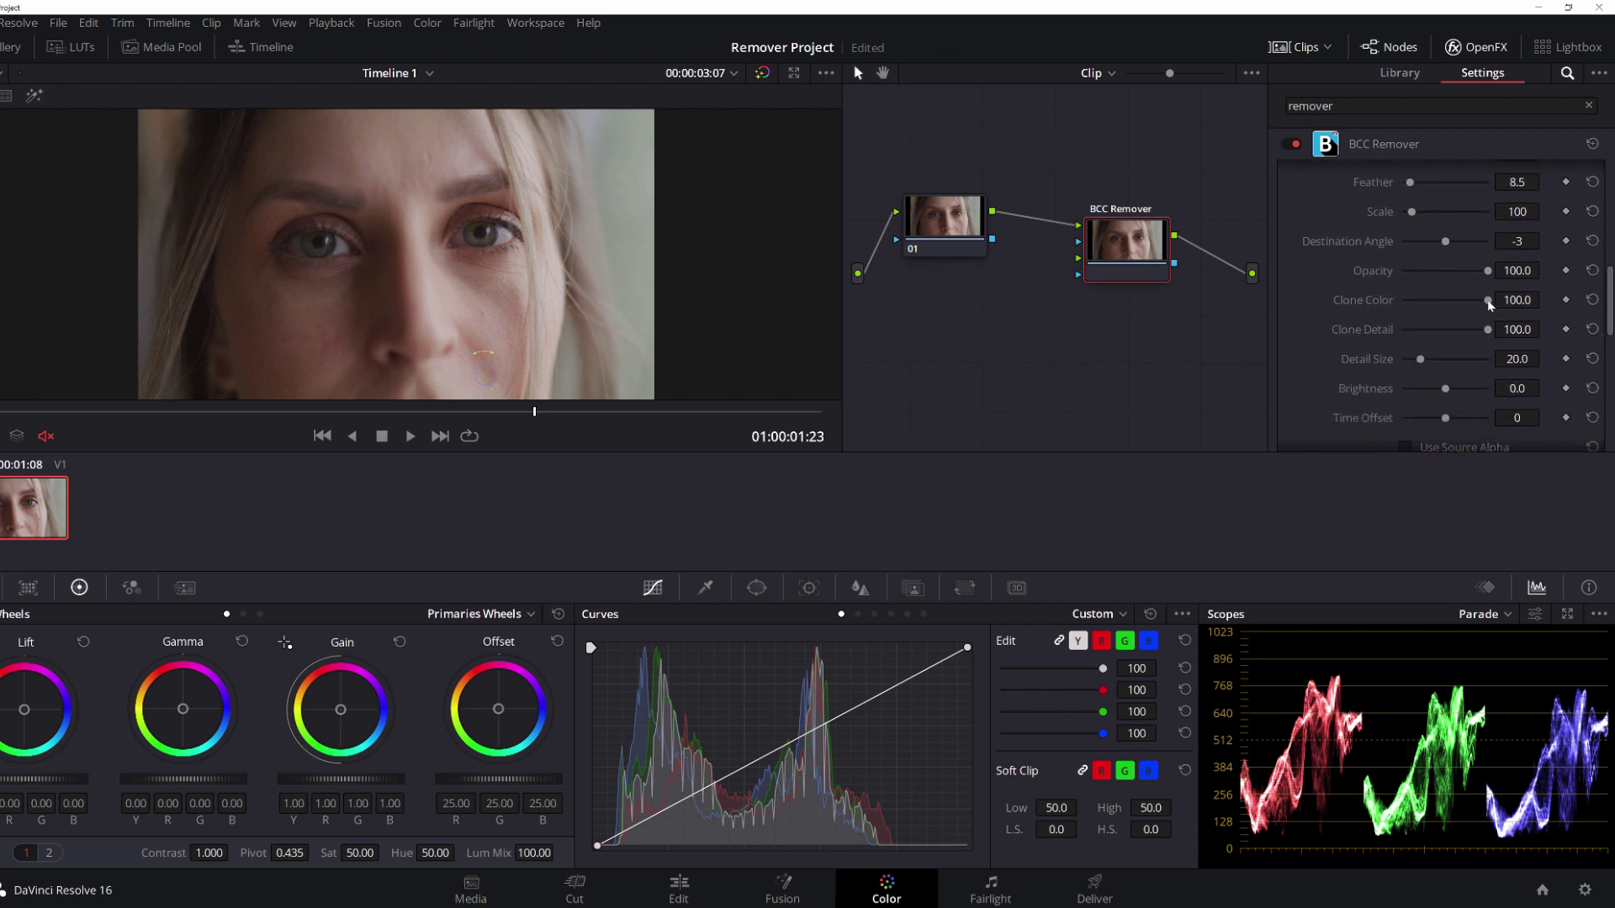
mouse_move(1488, 303)
mouse_down()
mouse_move(1419, 317)
mouse_move(1463, 309)
mouse_up()
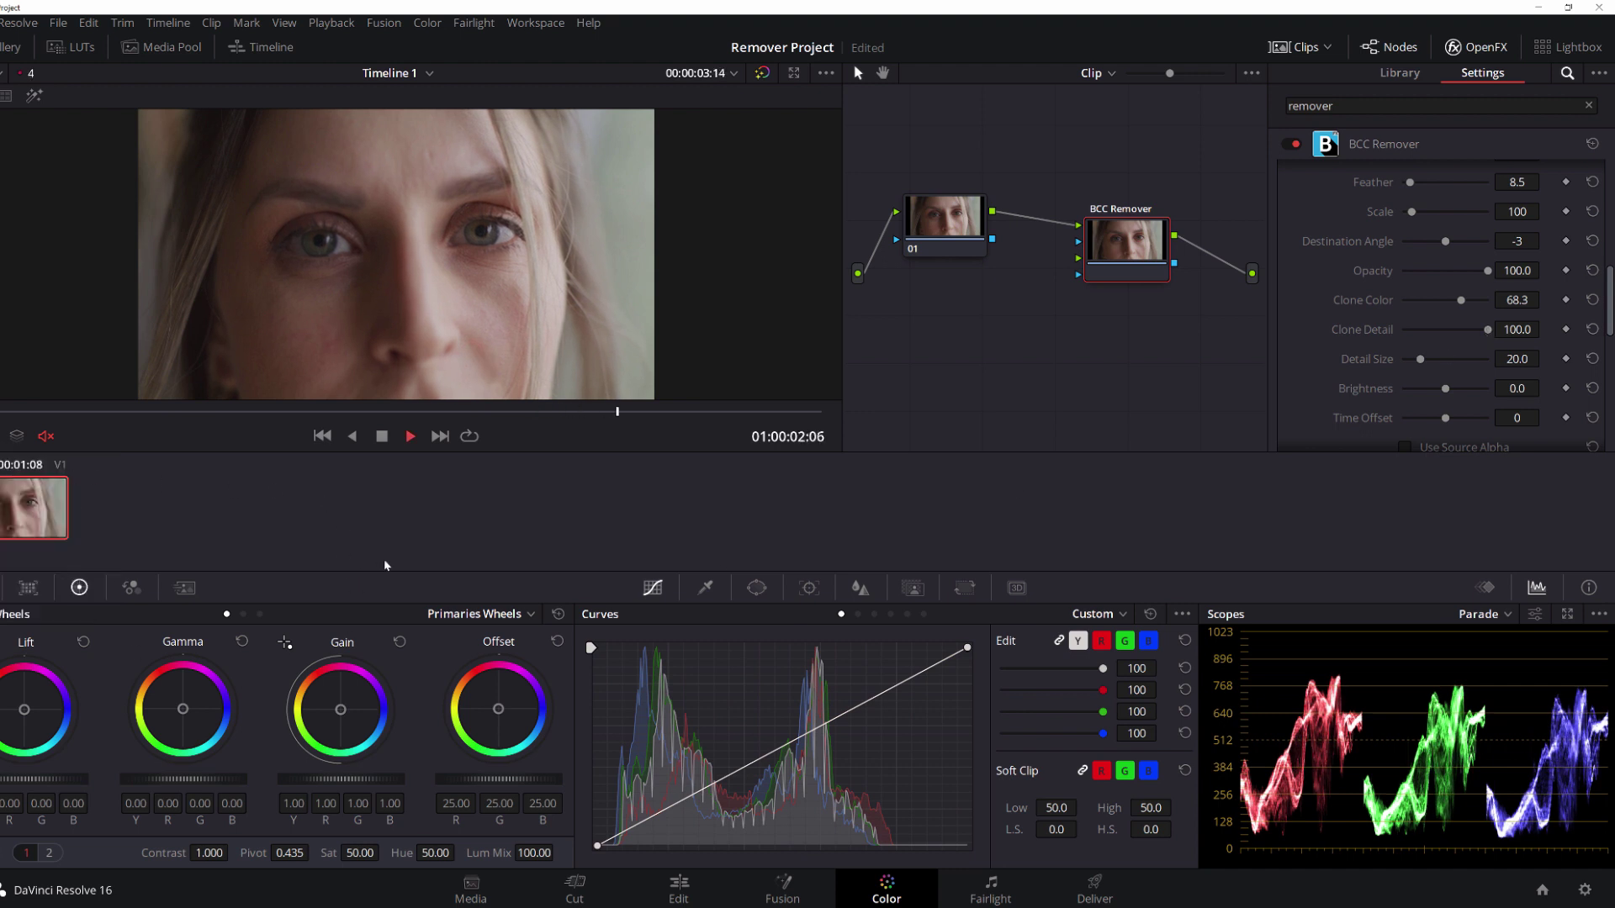
key(space)
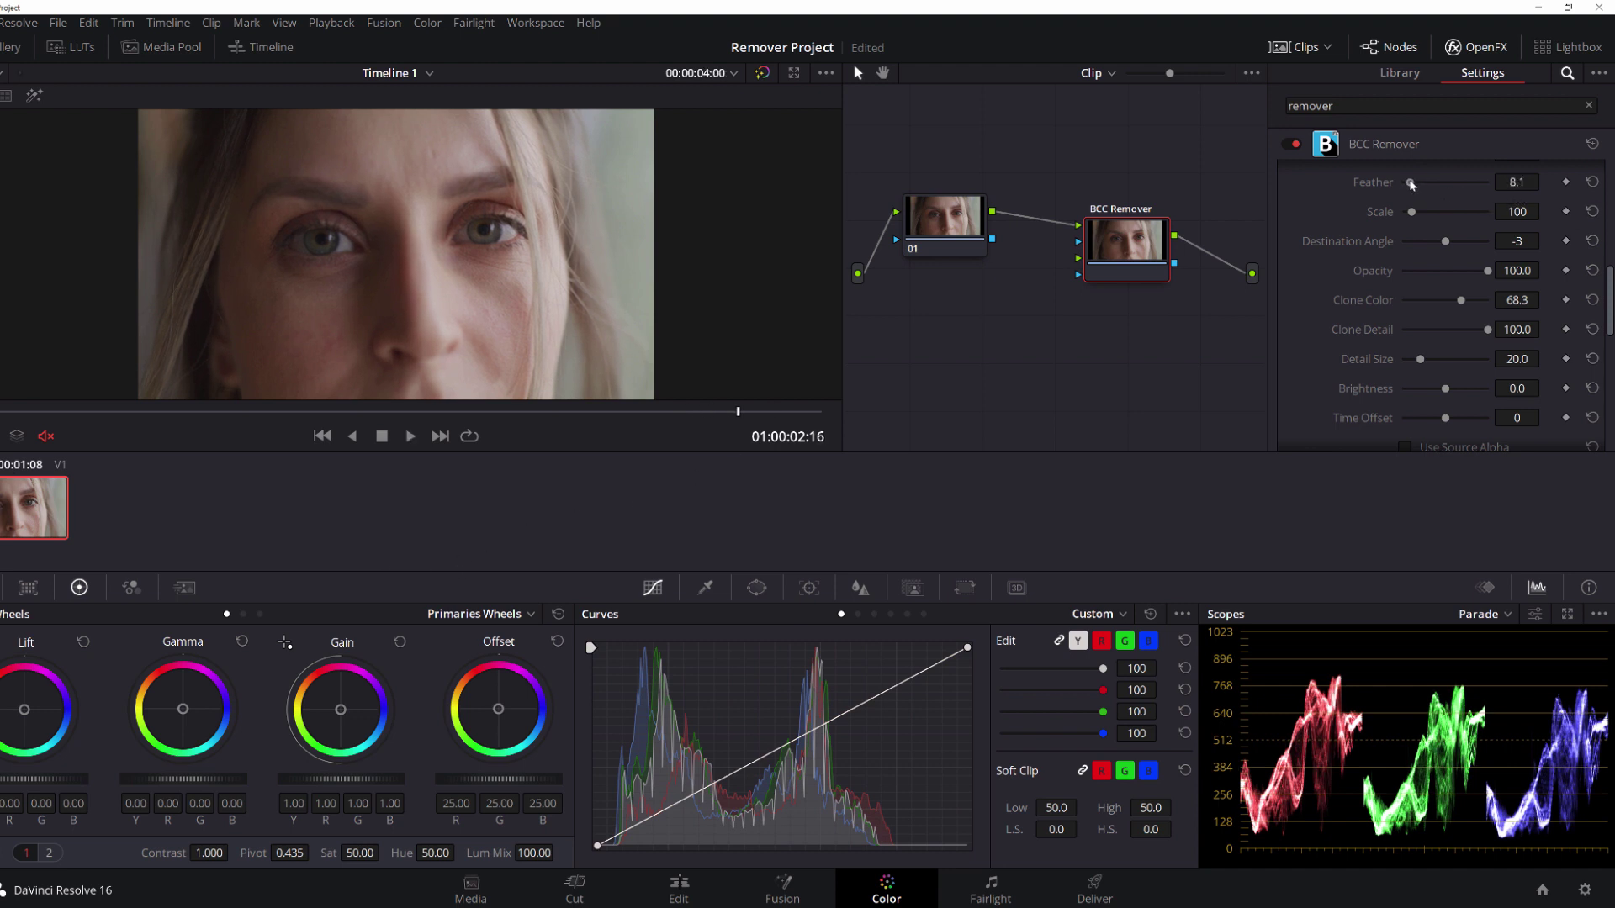
drag(1411, 184, 1456, 182)
key(space)
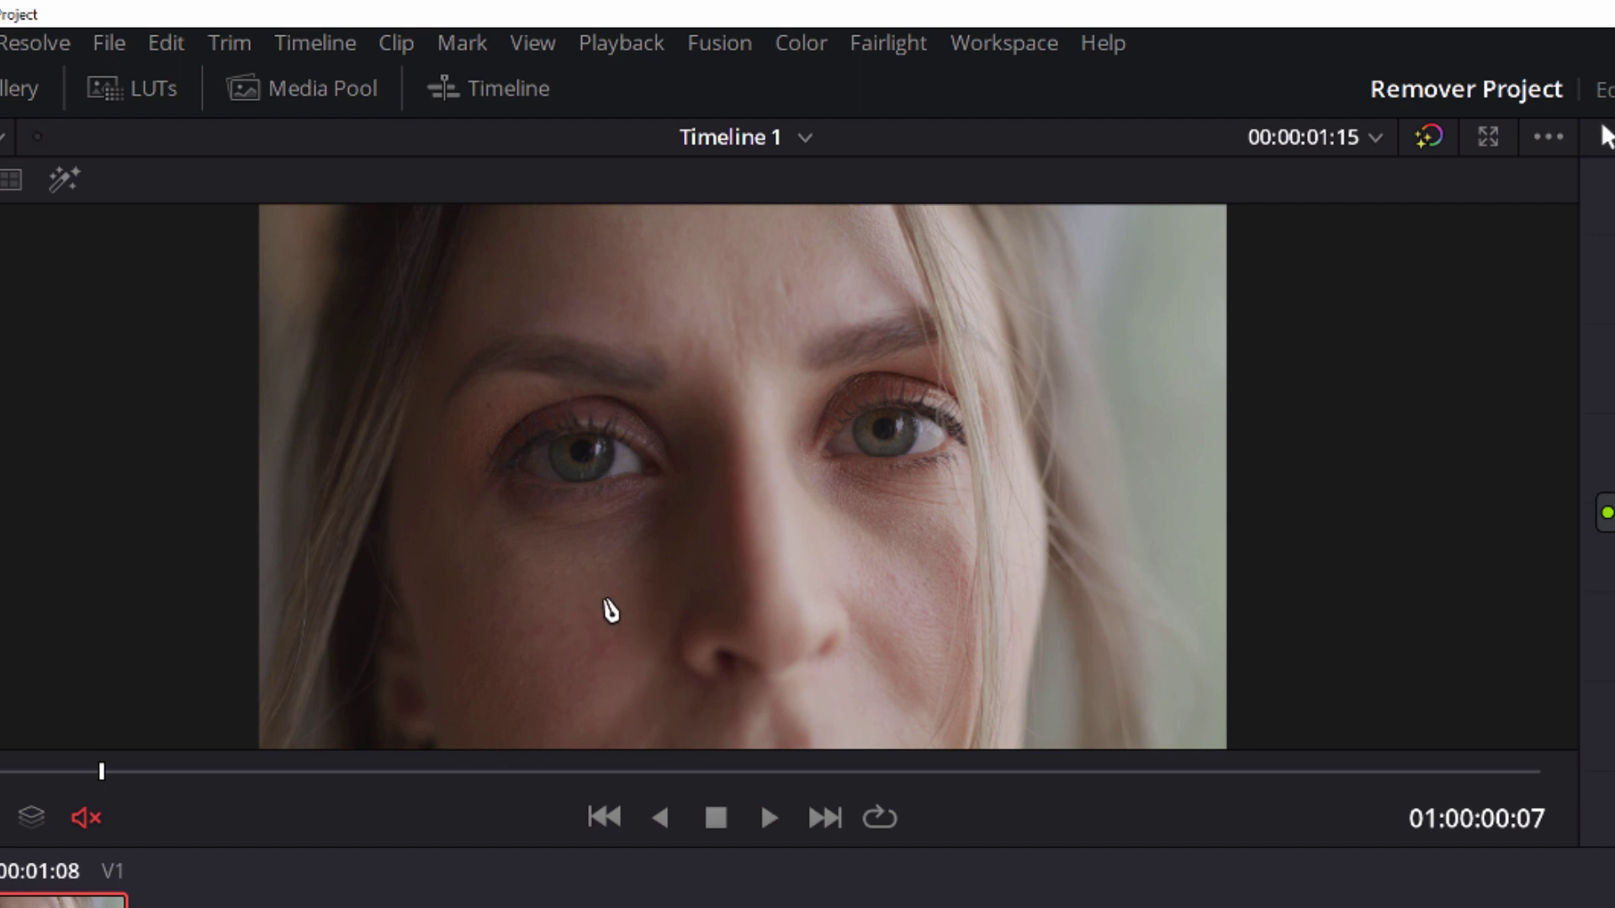
key(space)
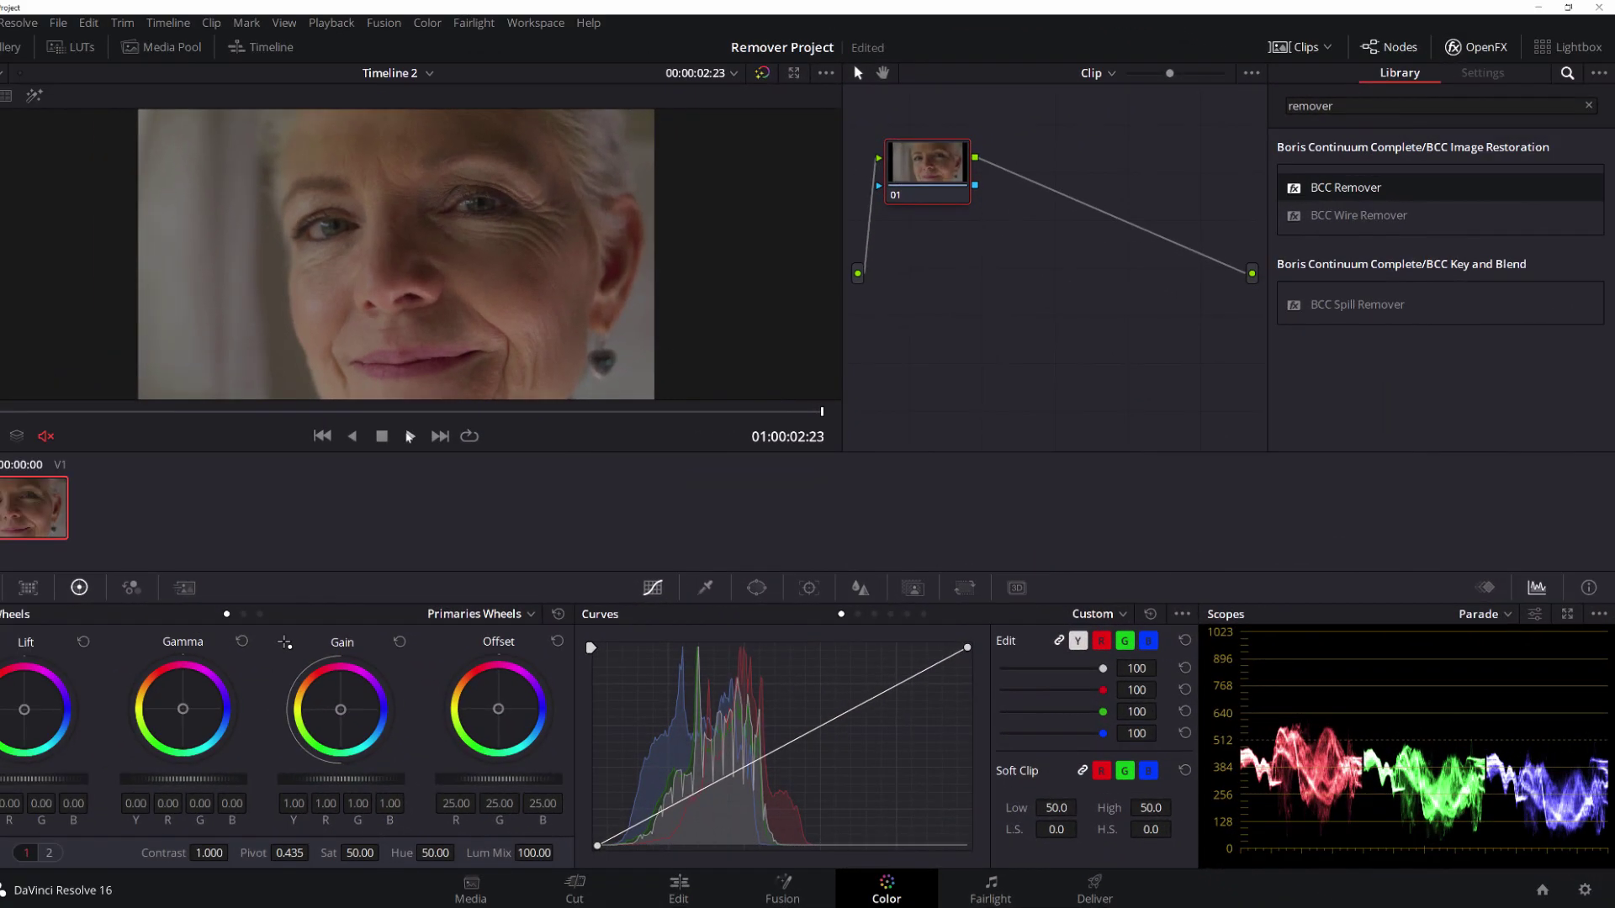
Preview the older woman's clip and add BCC Remover after its node
click(410, 435)
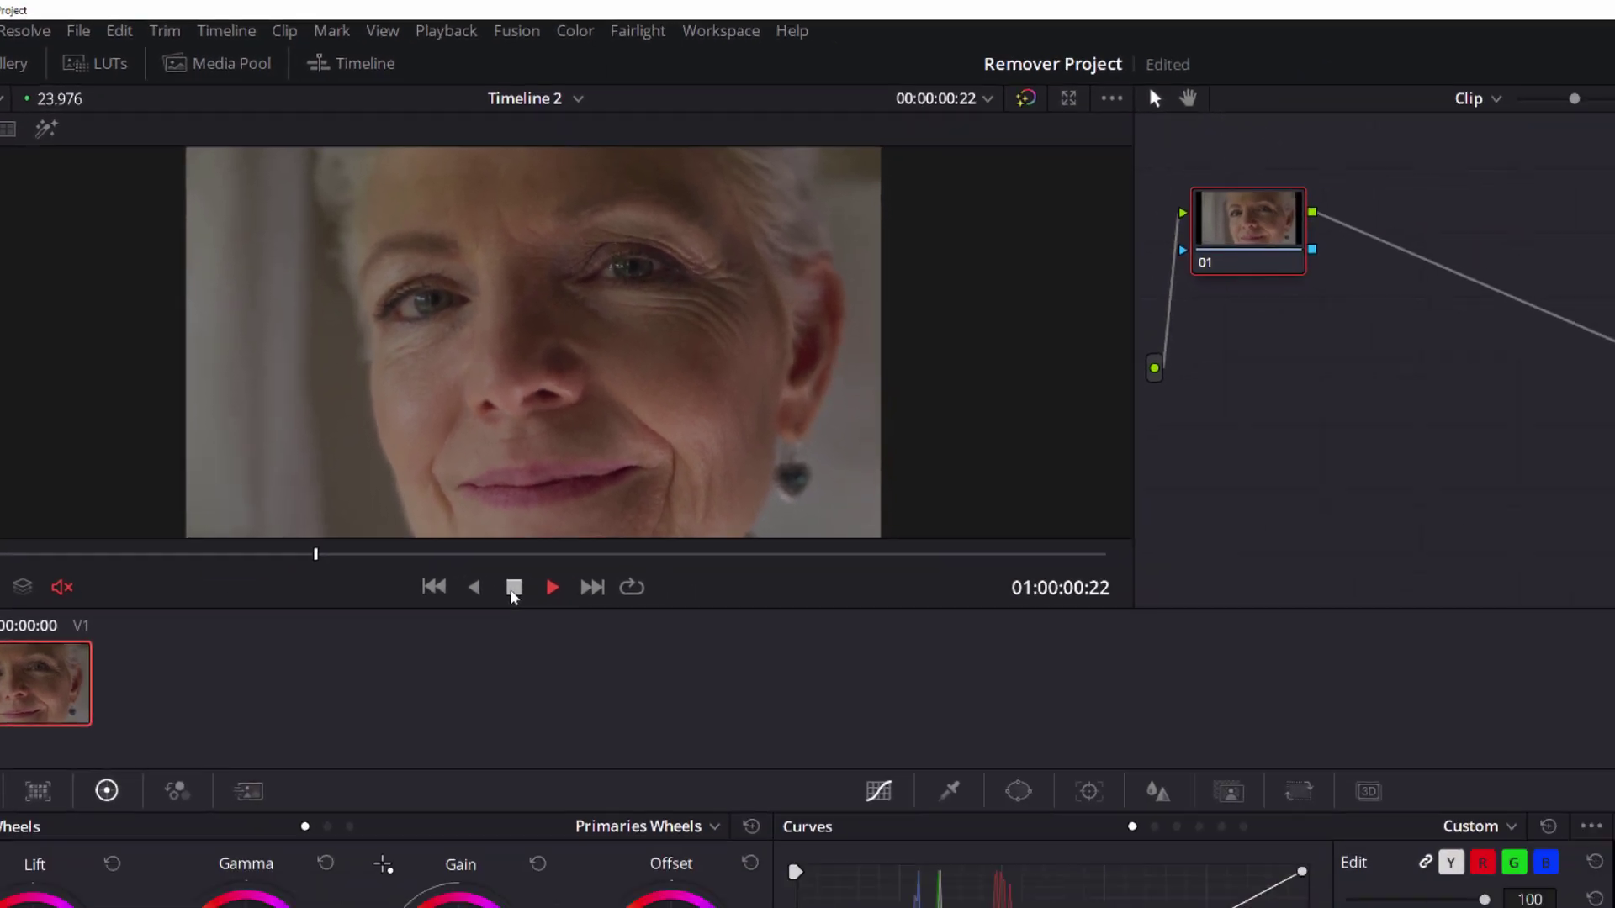
click(512, 589)
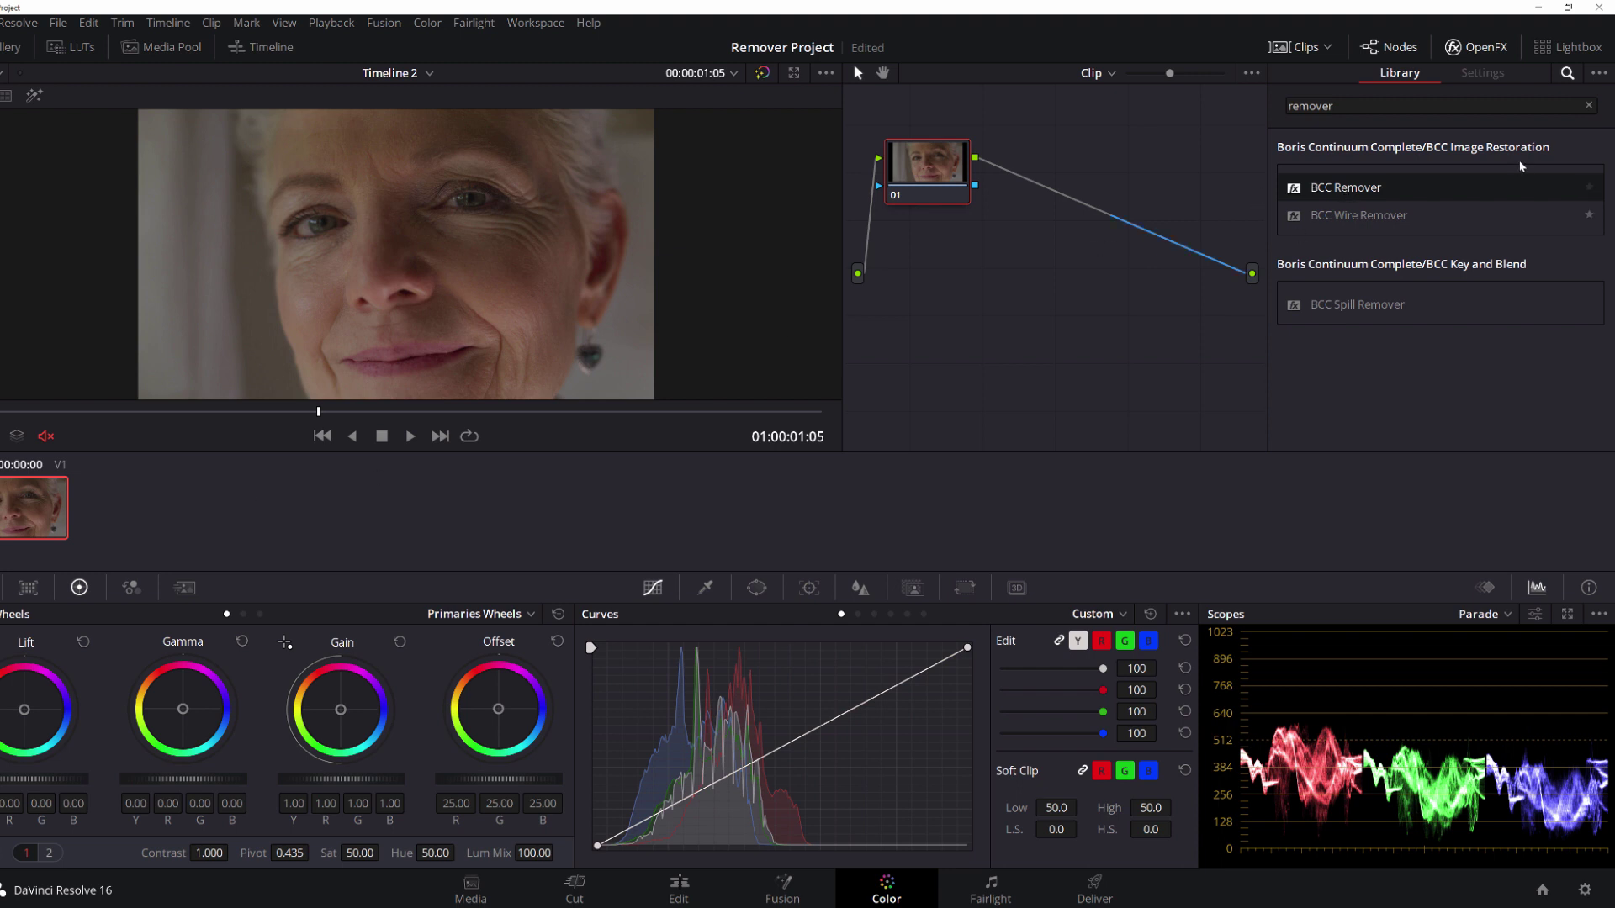
drag(1346, 187, 1094, 211)
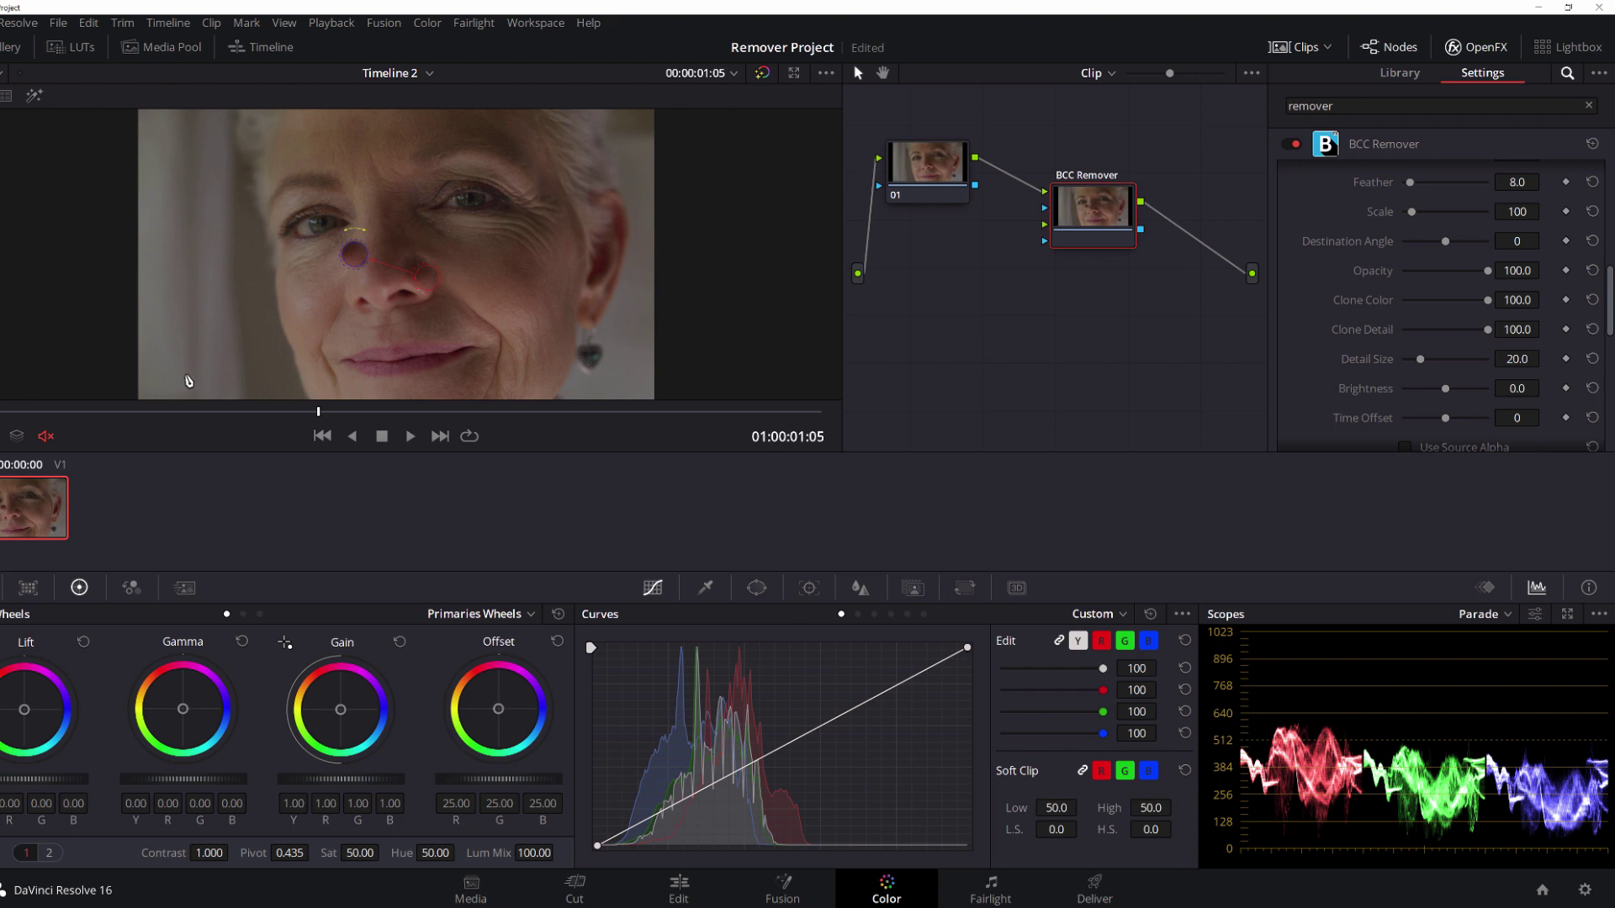
Place the patch over her right under-eye wrinkles, sourcing cheek skin below, with a smaller radius
drag(353, 265, 430, 258)
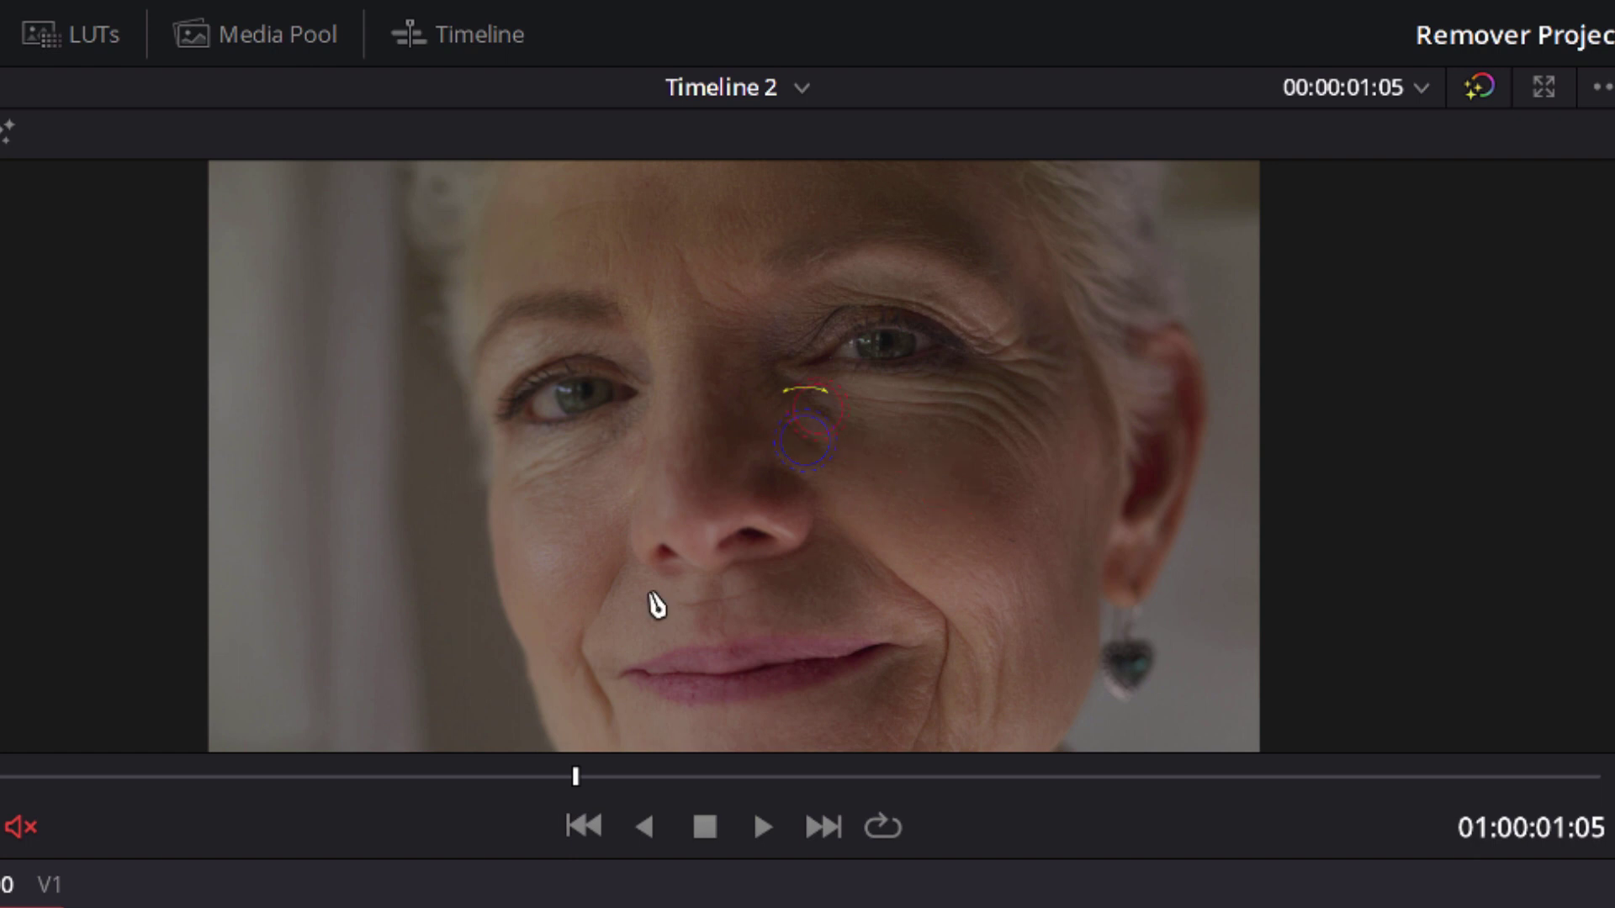
drag(951, 488, 908, 412)
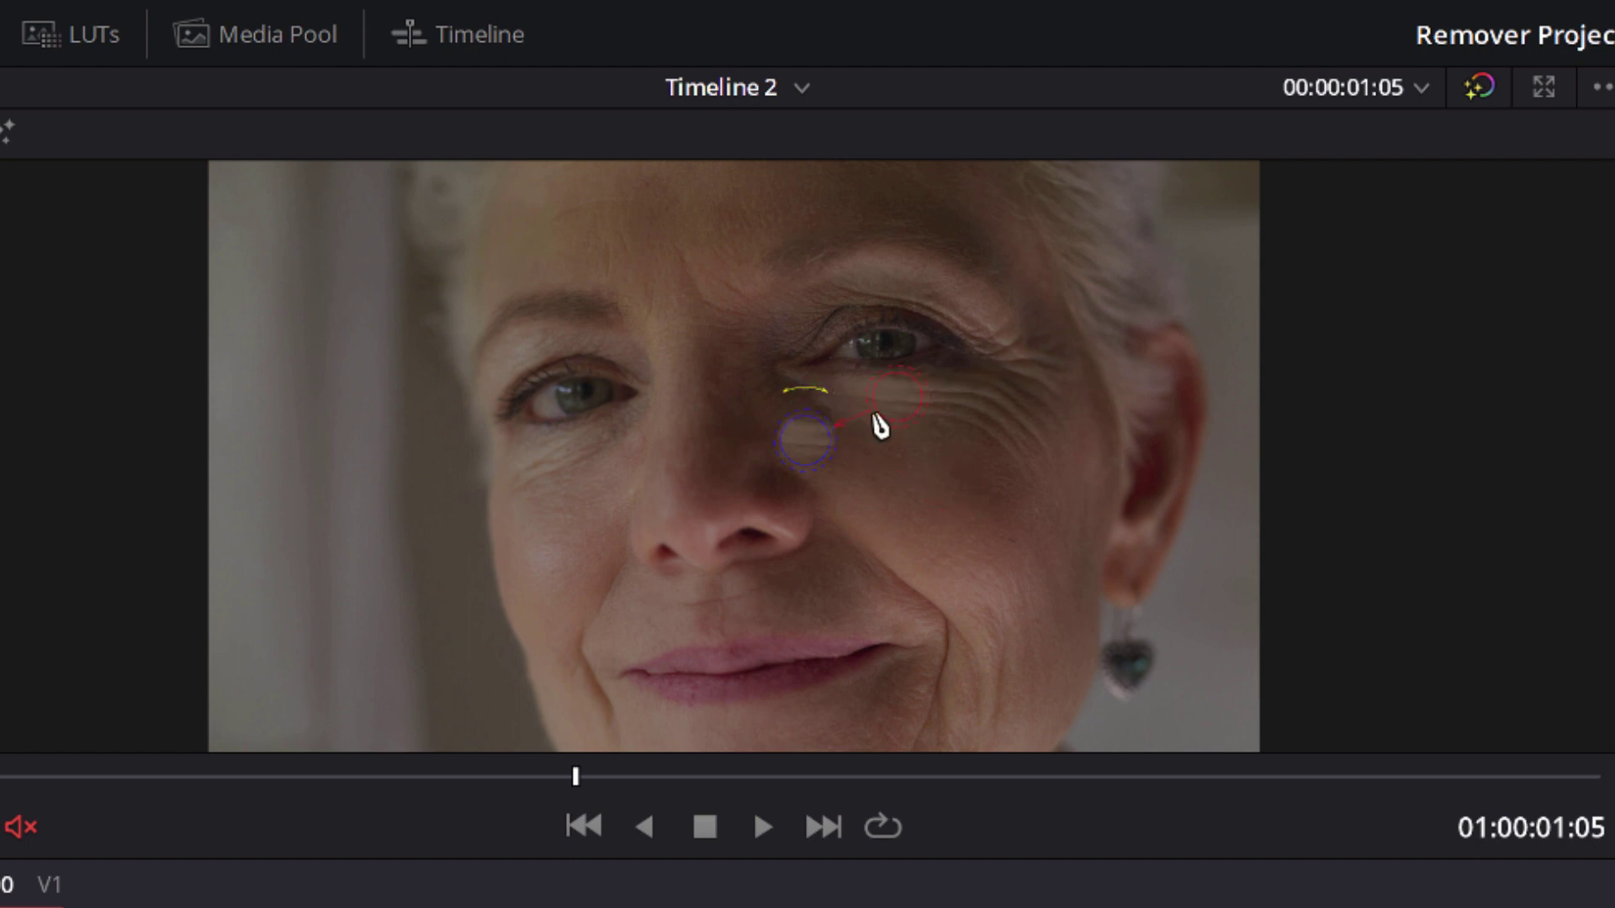
drag(810, 438, 933, 566)
drag(975, 386, 929, 421)
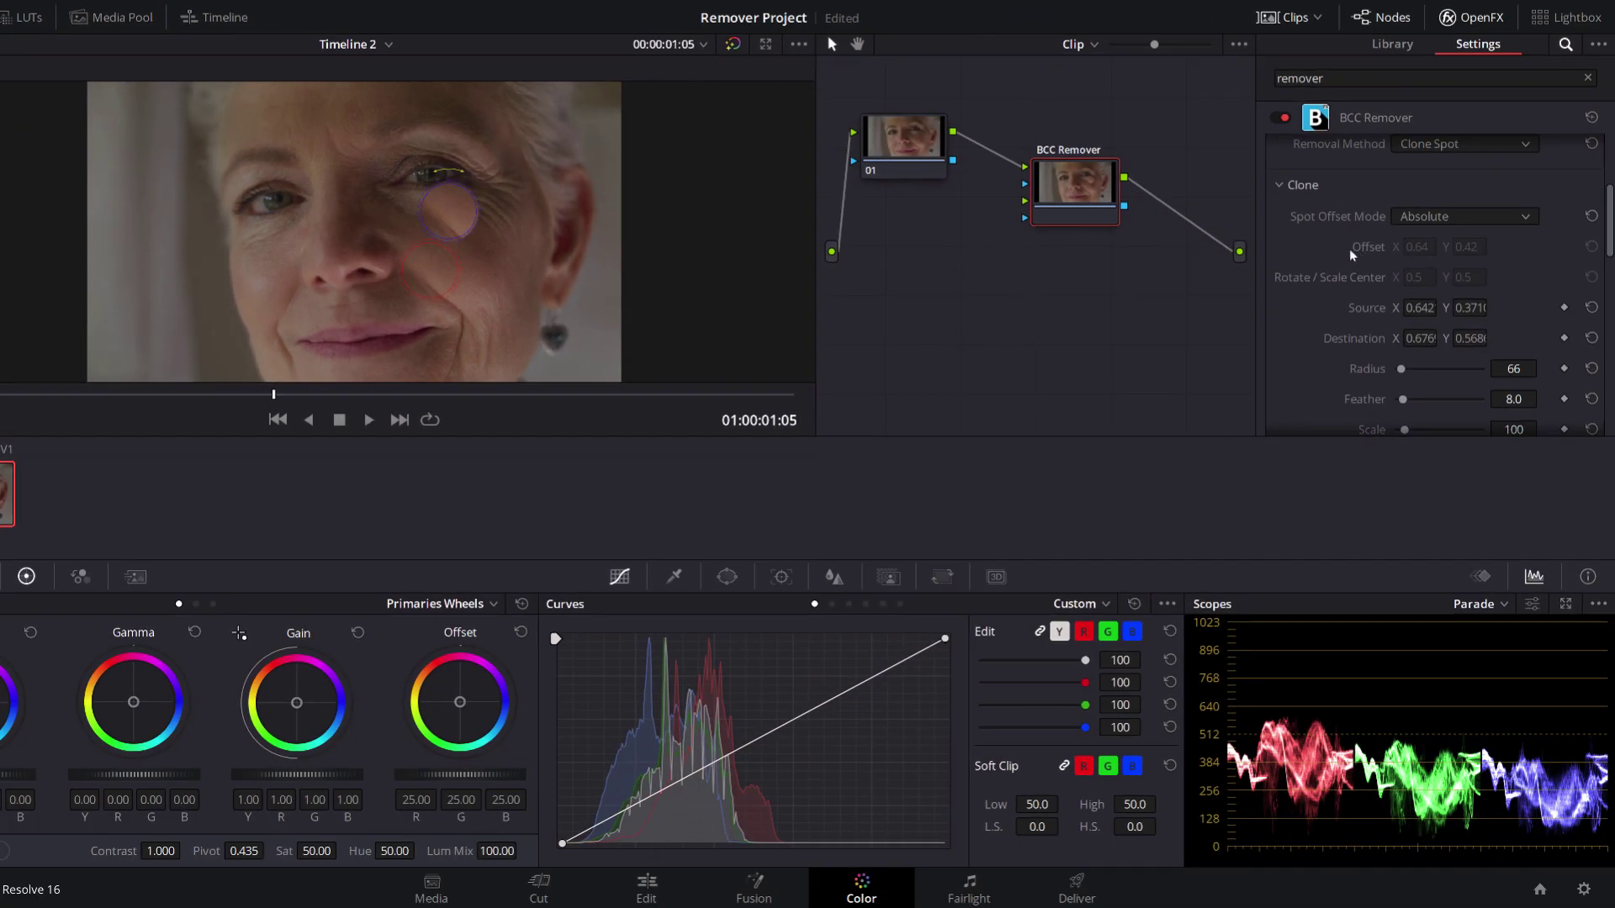
Set the BCC Remover's Removal Method to Clone Shape
scroll(1353, 254, up, 2)
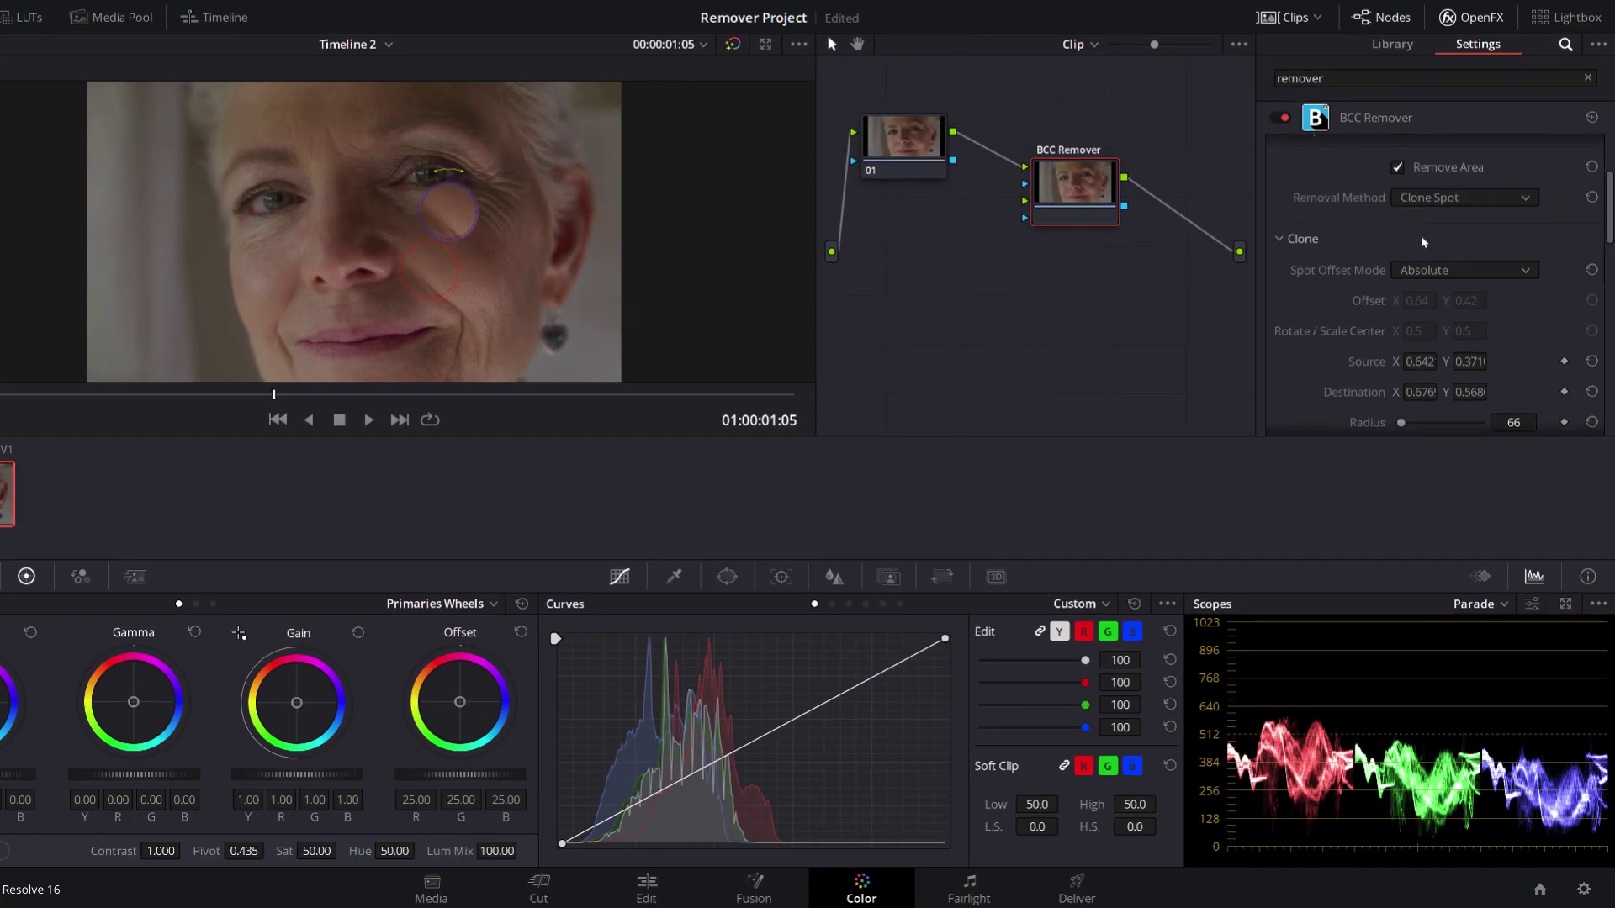
click(1526, 202)
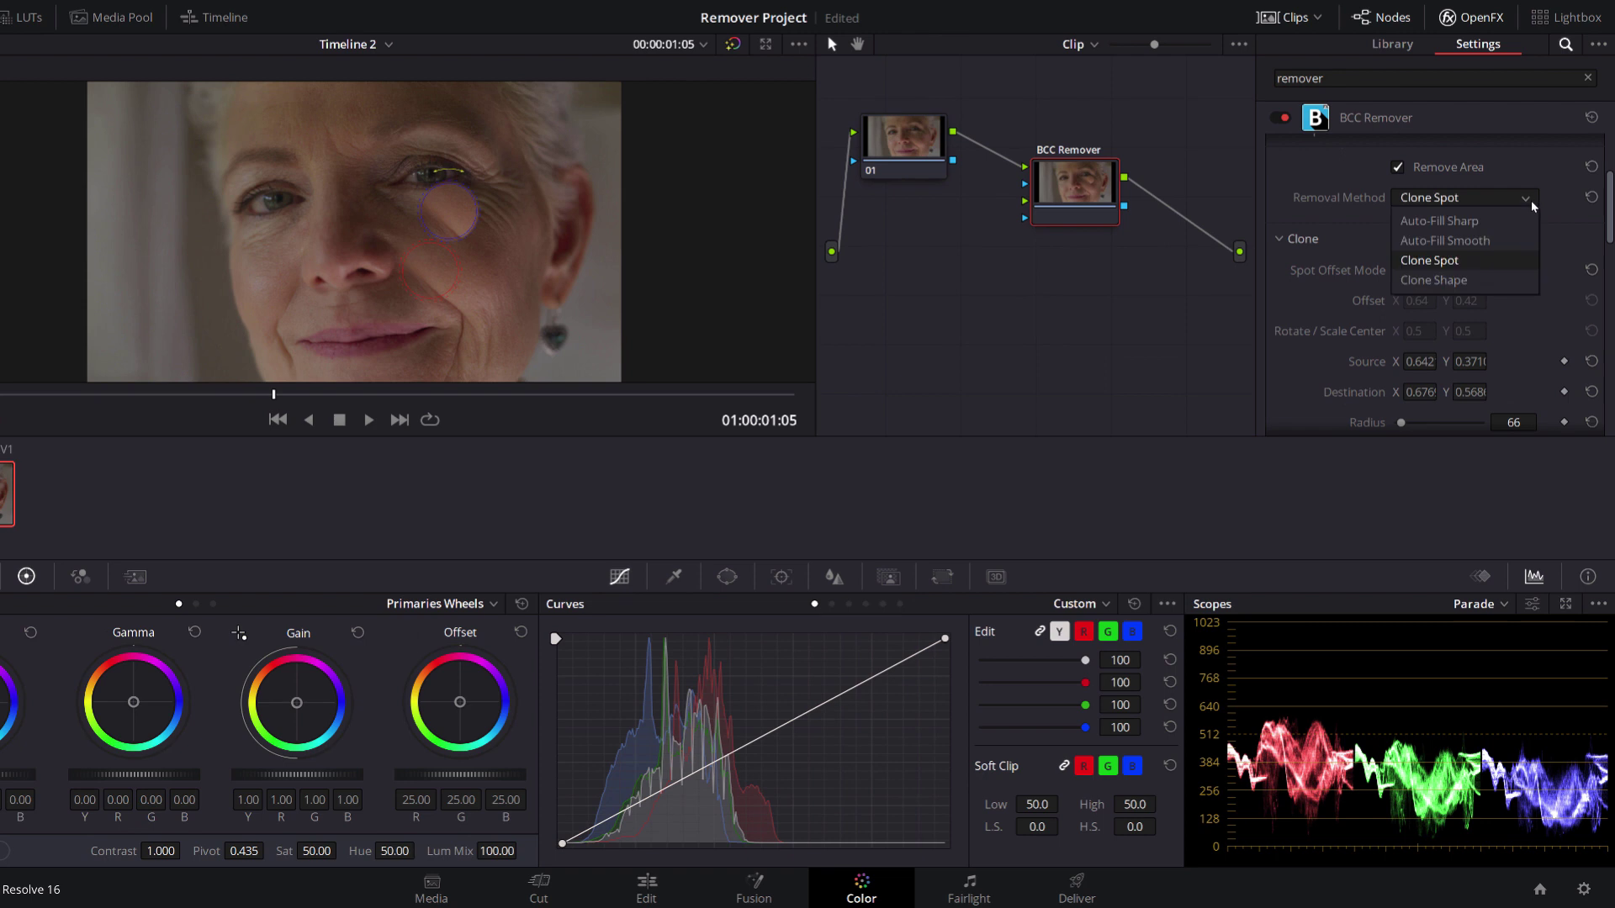
click(1481, 280)
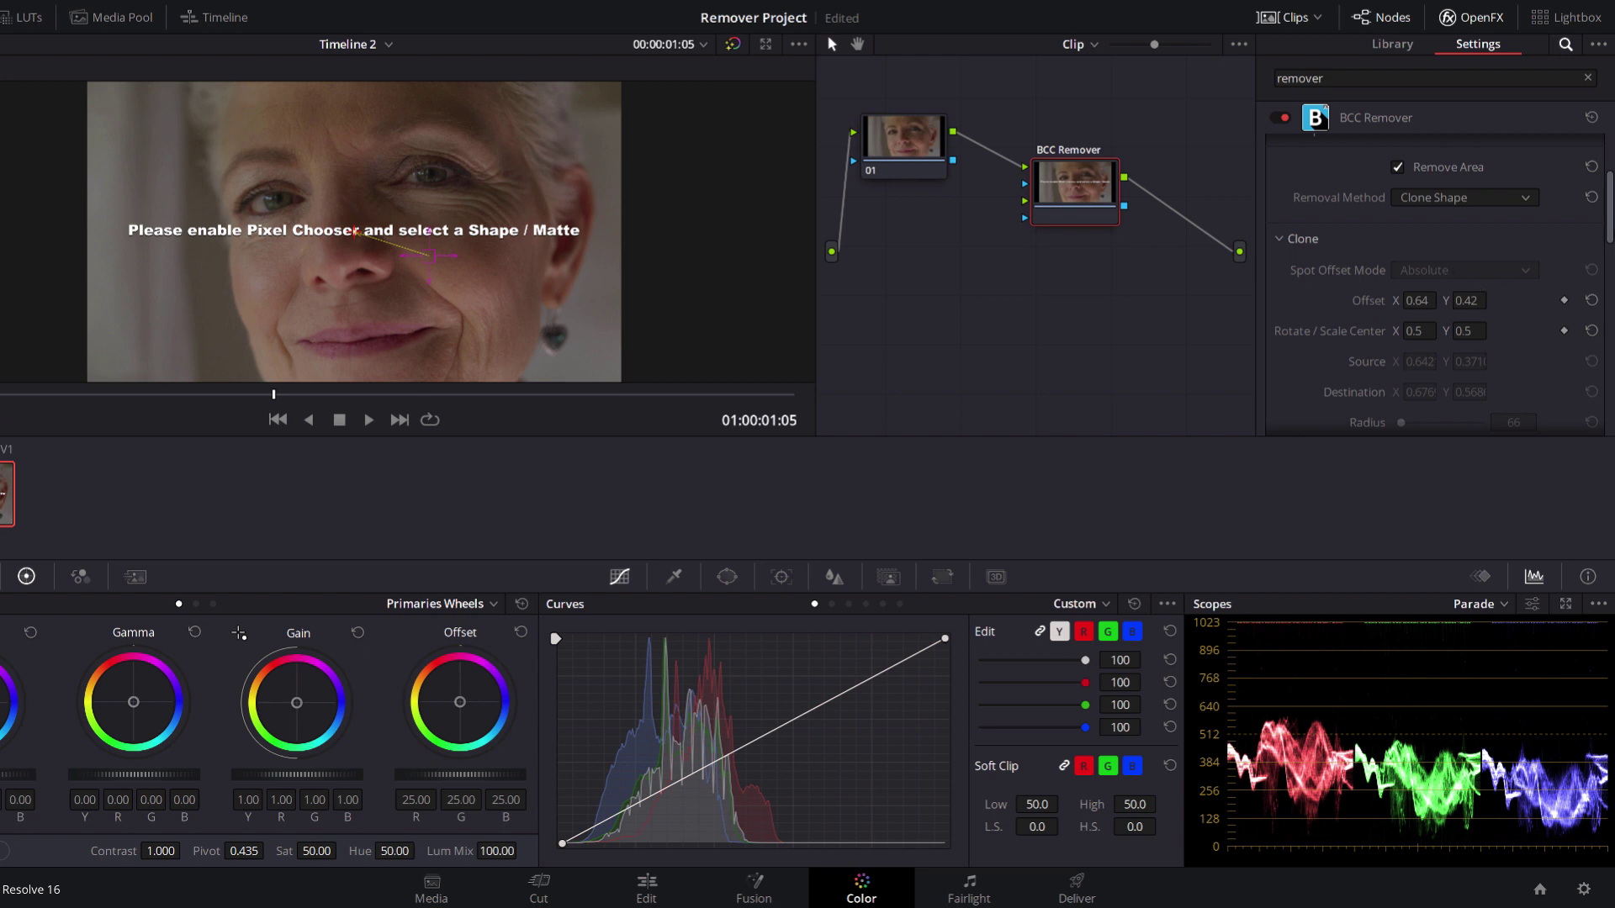
Launch Mocha Mask / Track from the PixelChooser / Mocha section
drag(1612, 237, 1611, 399)
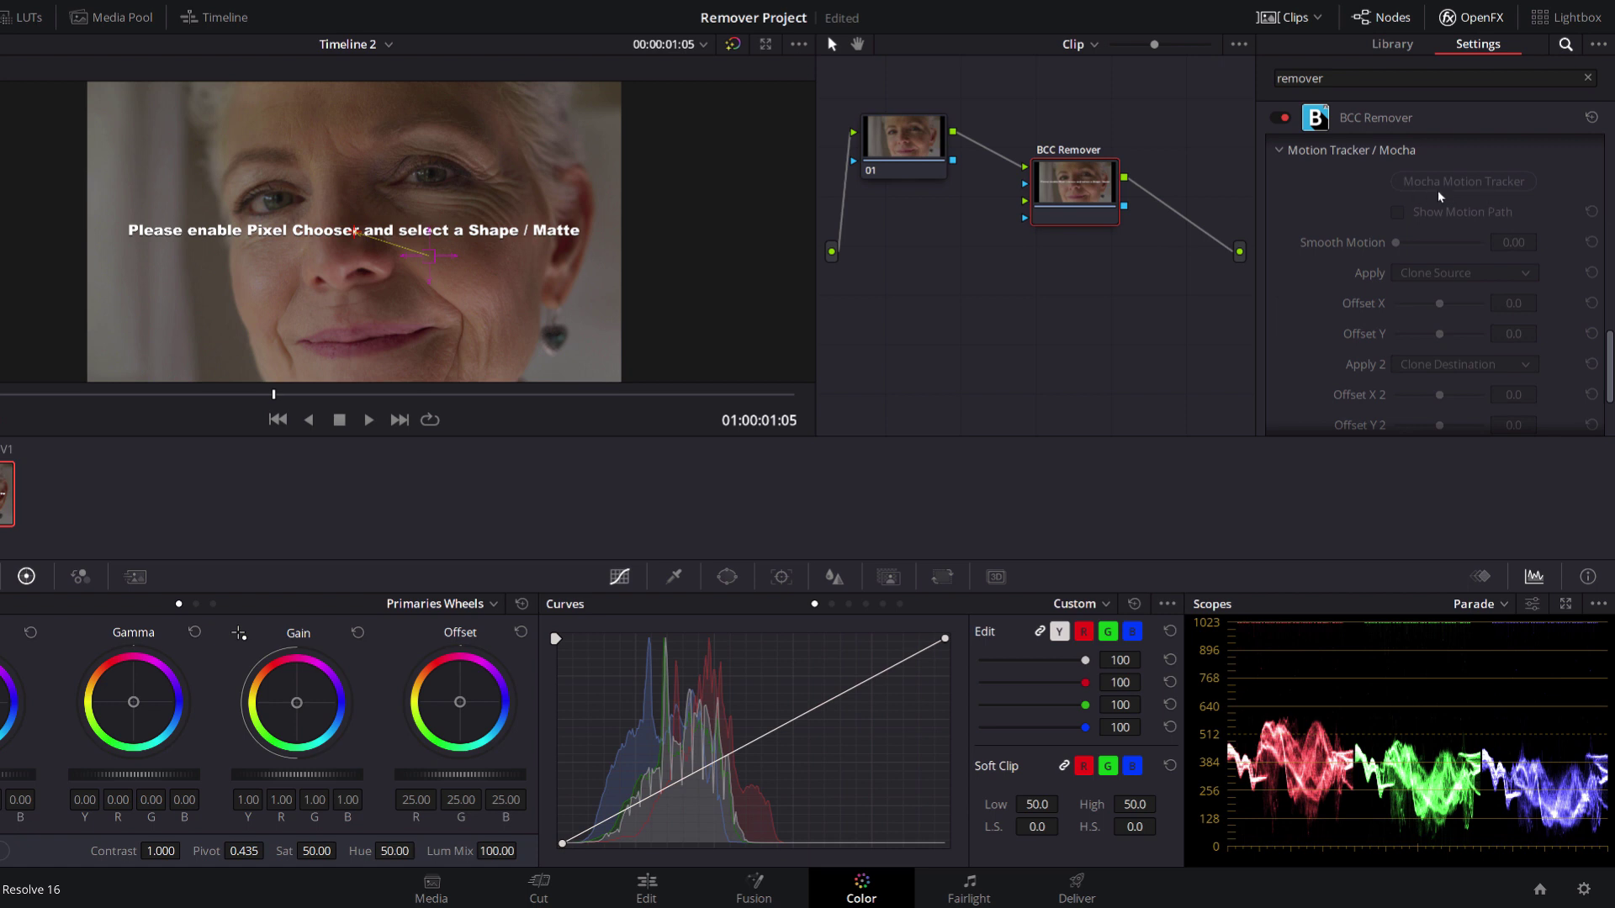
click(1281, 152)
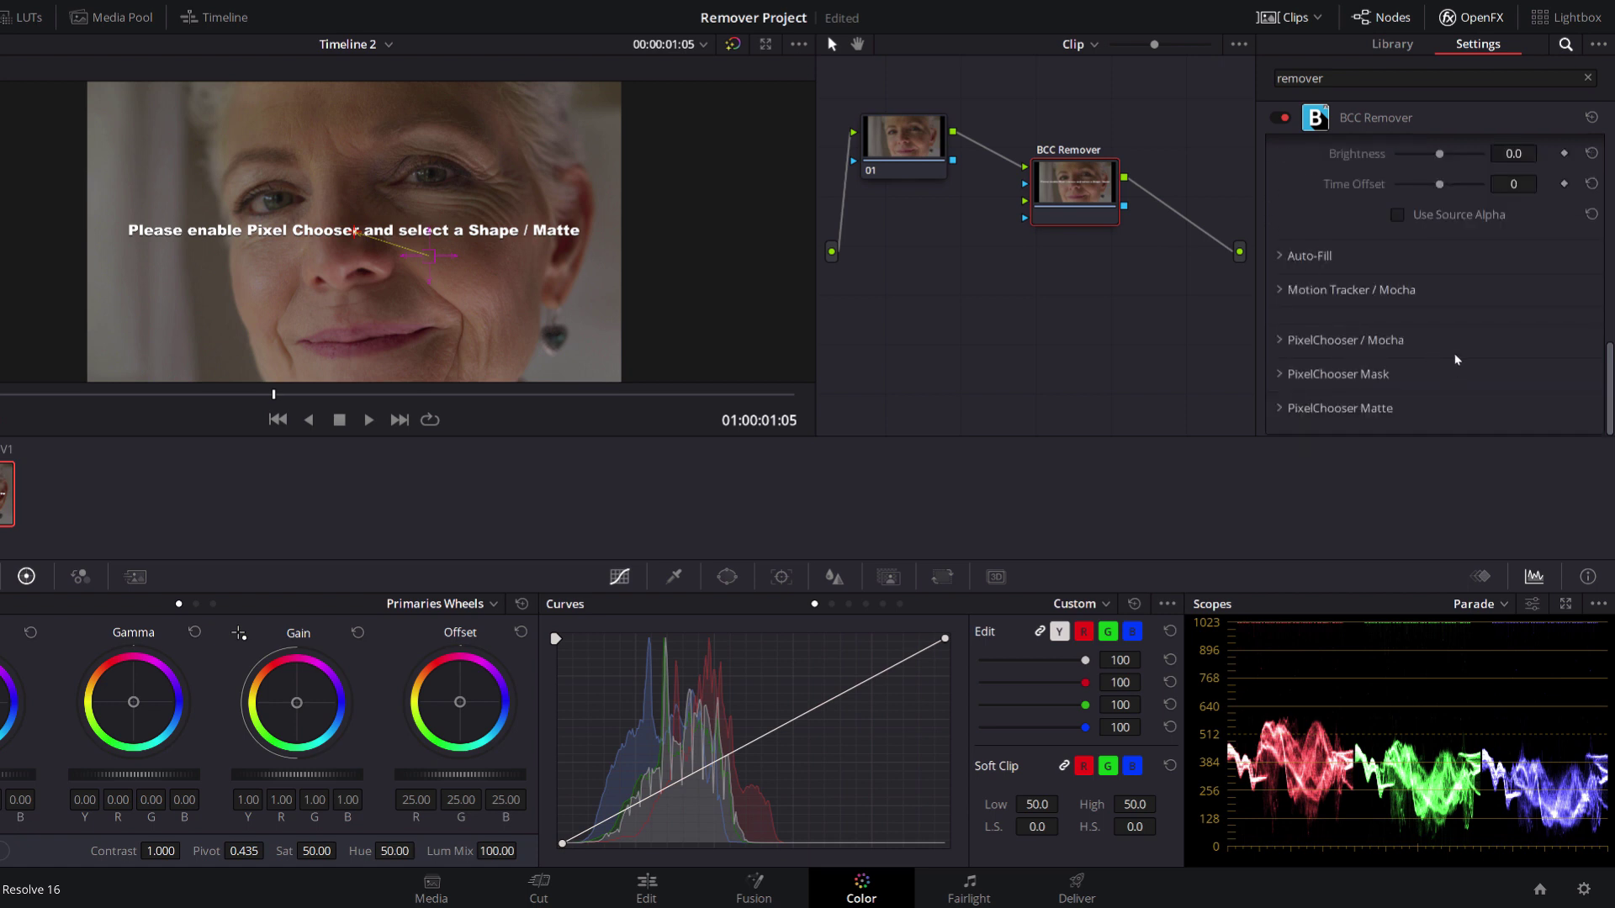
click(1282, 340)
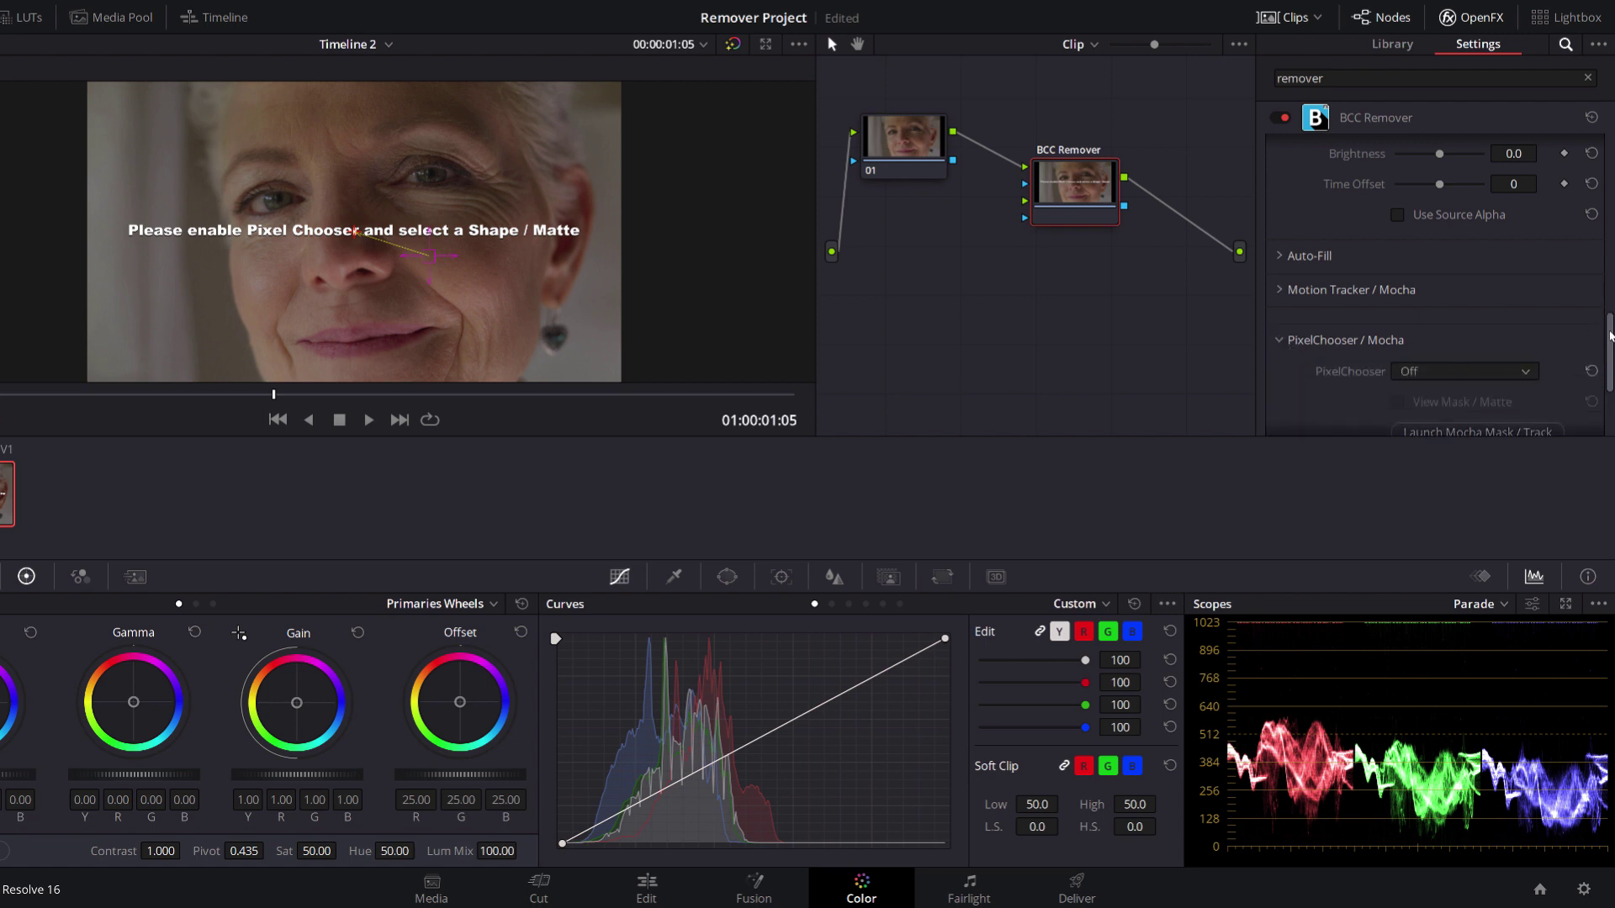
drag(1610, 337, 1610, 397)
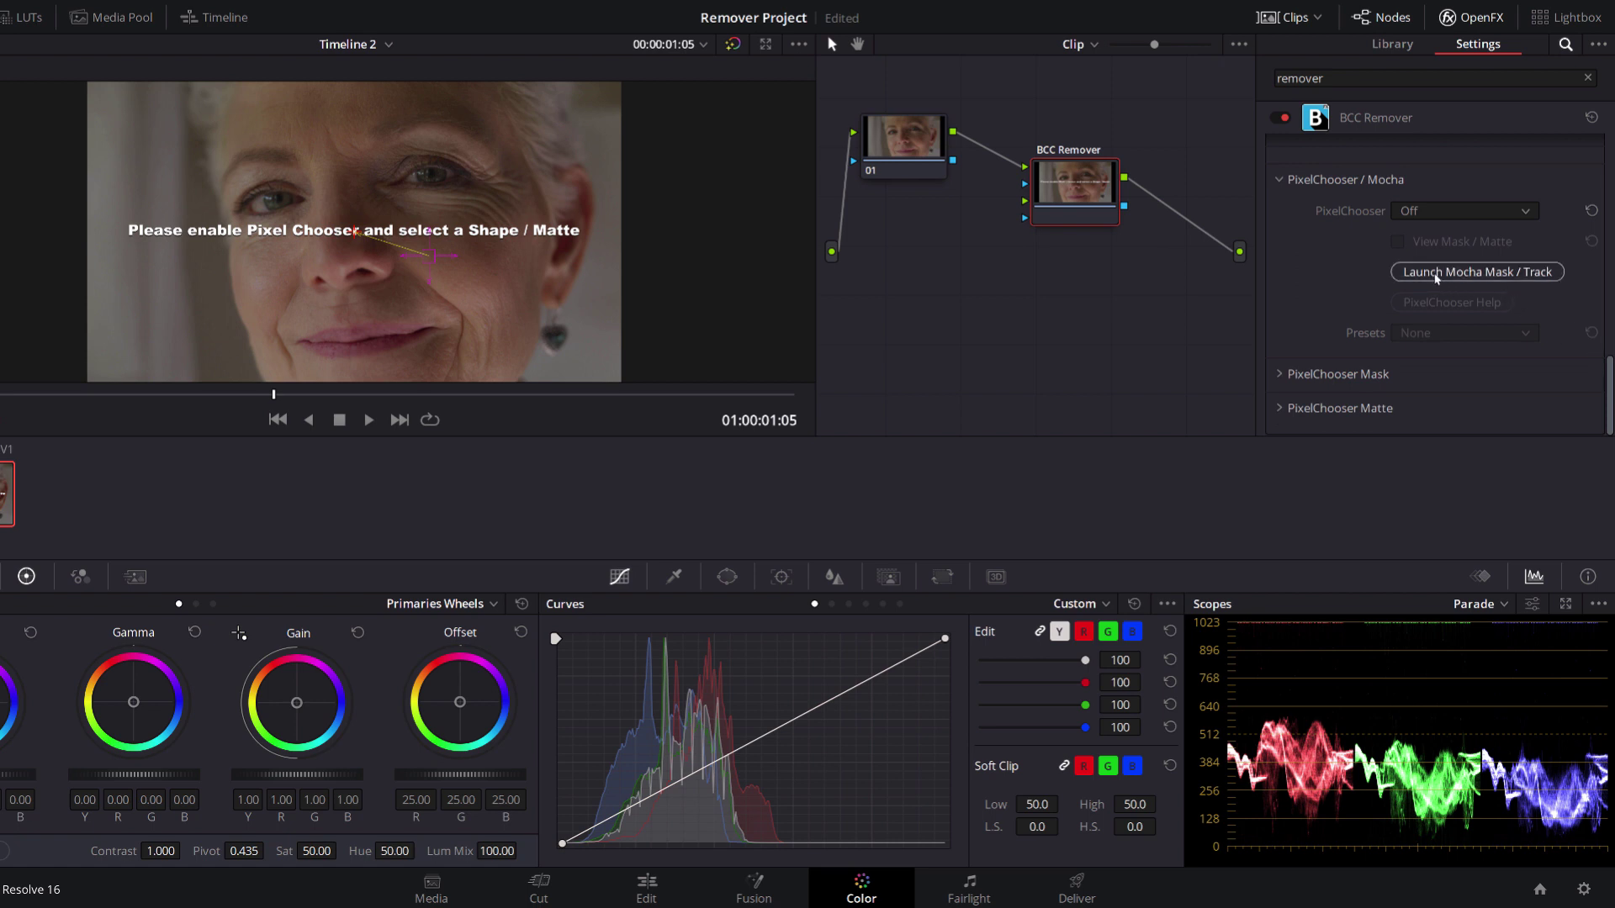
click(1437, 273)
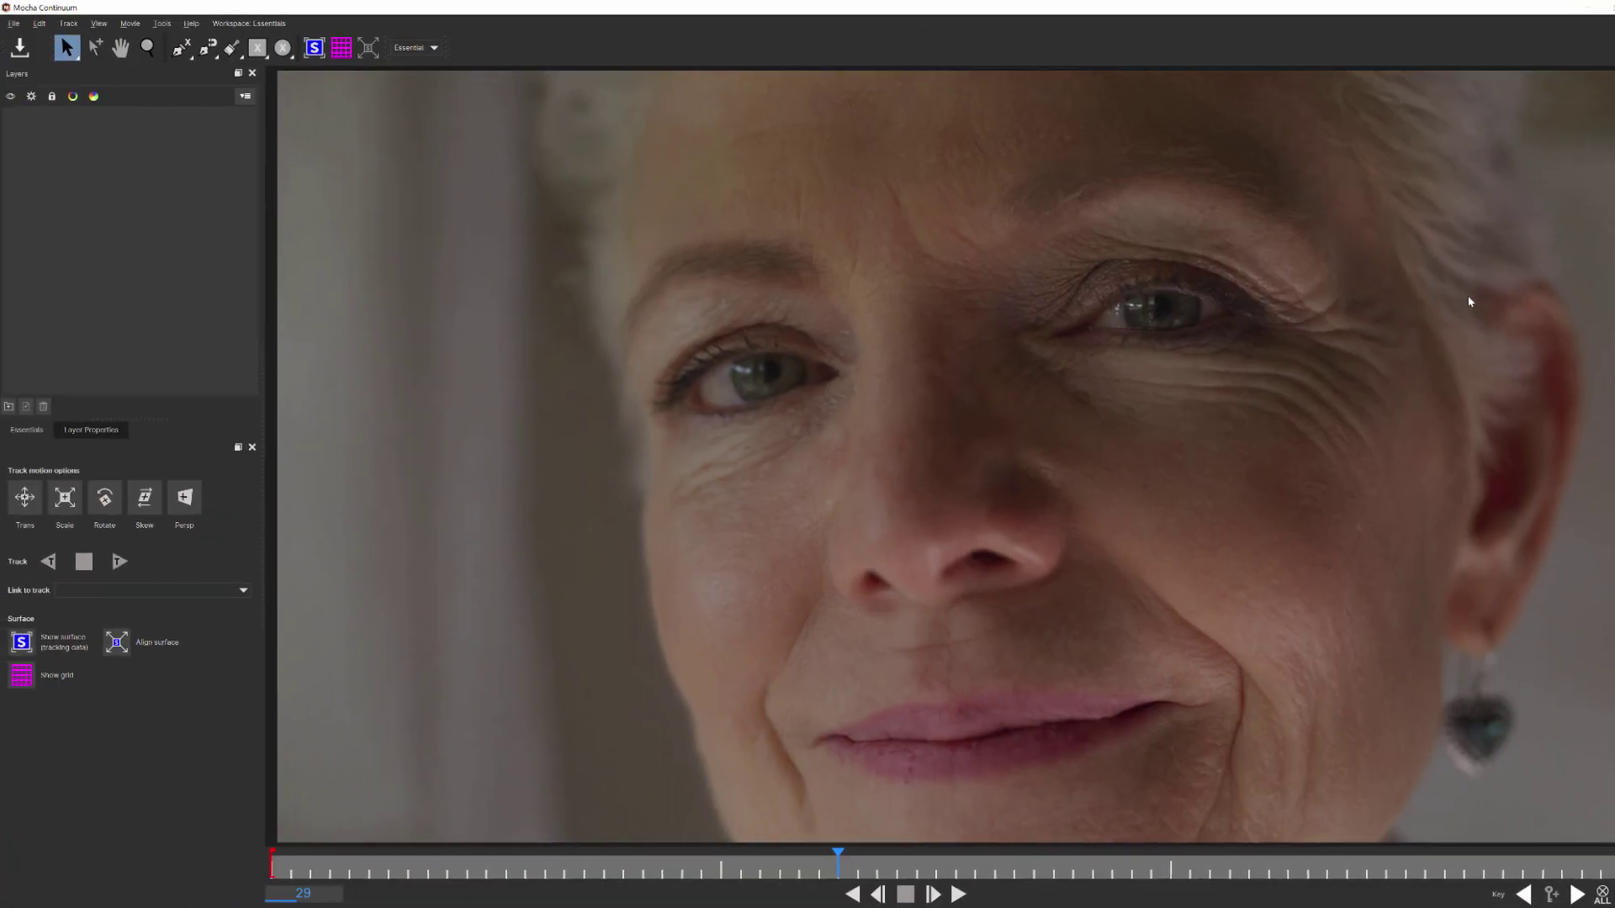
From the first frame, outline the right-hand under-eye wrinkles with a closed X-spline shape
click(296, 873)
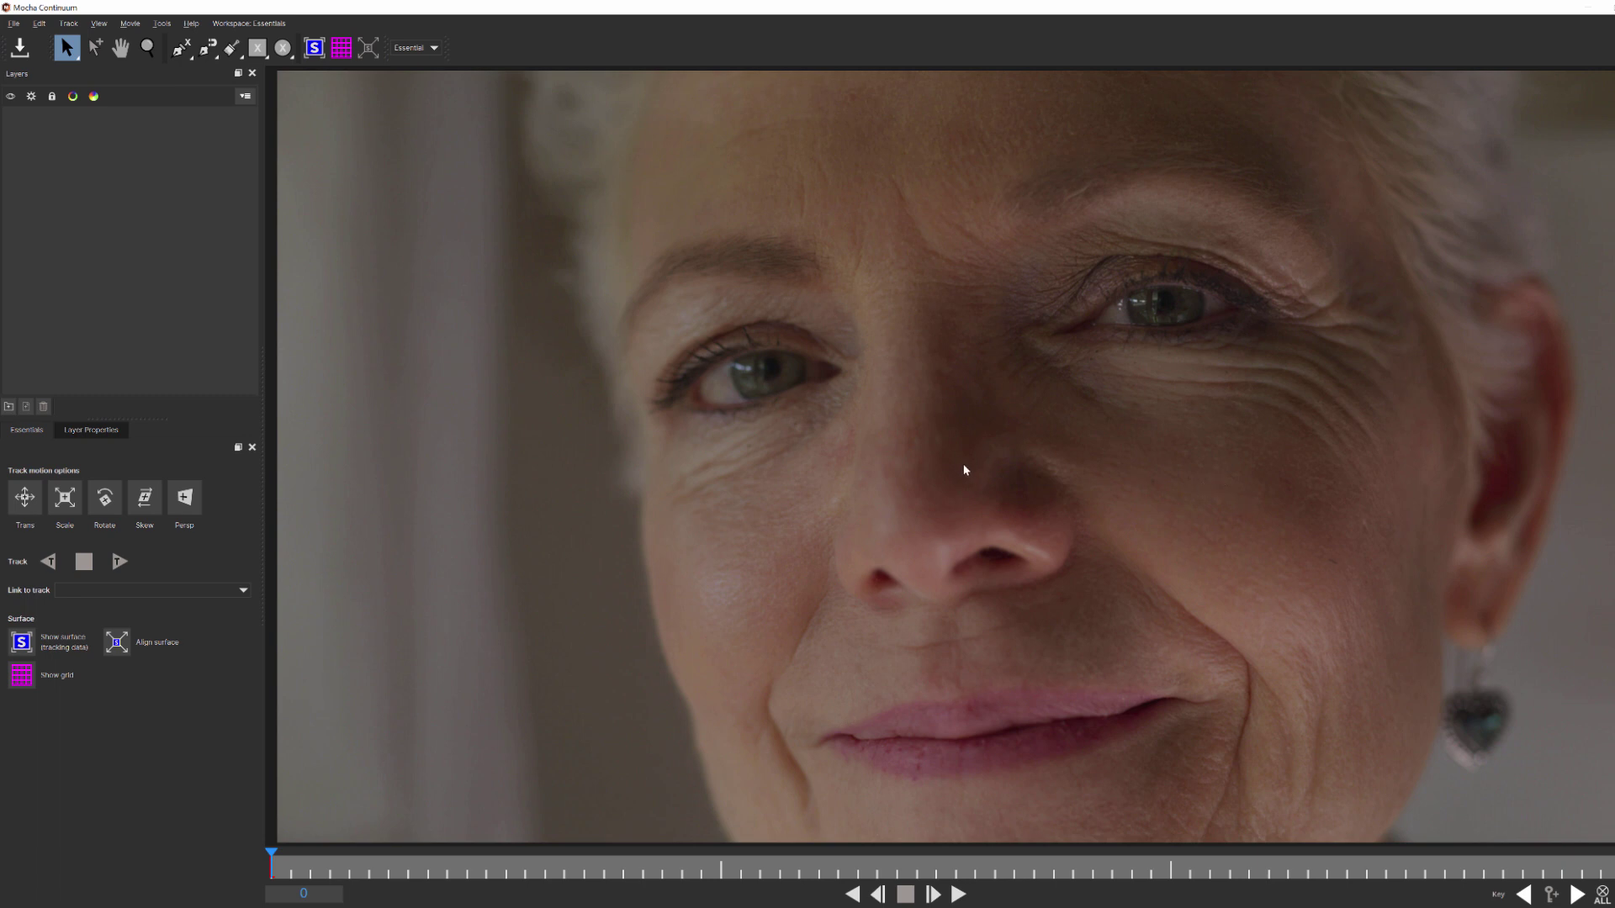
click(180, 47)
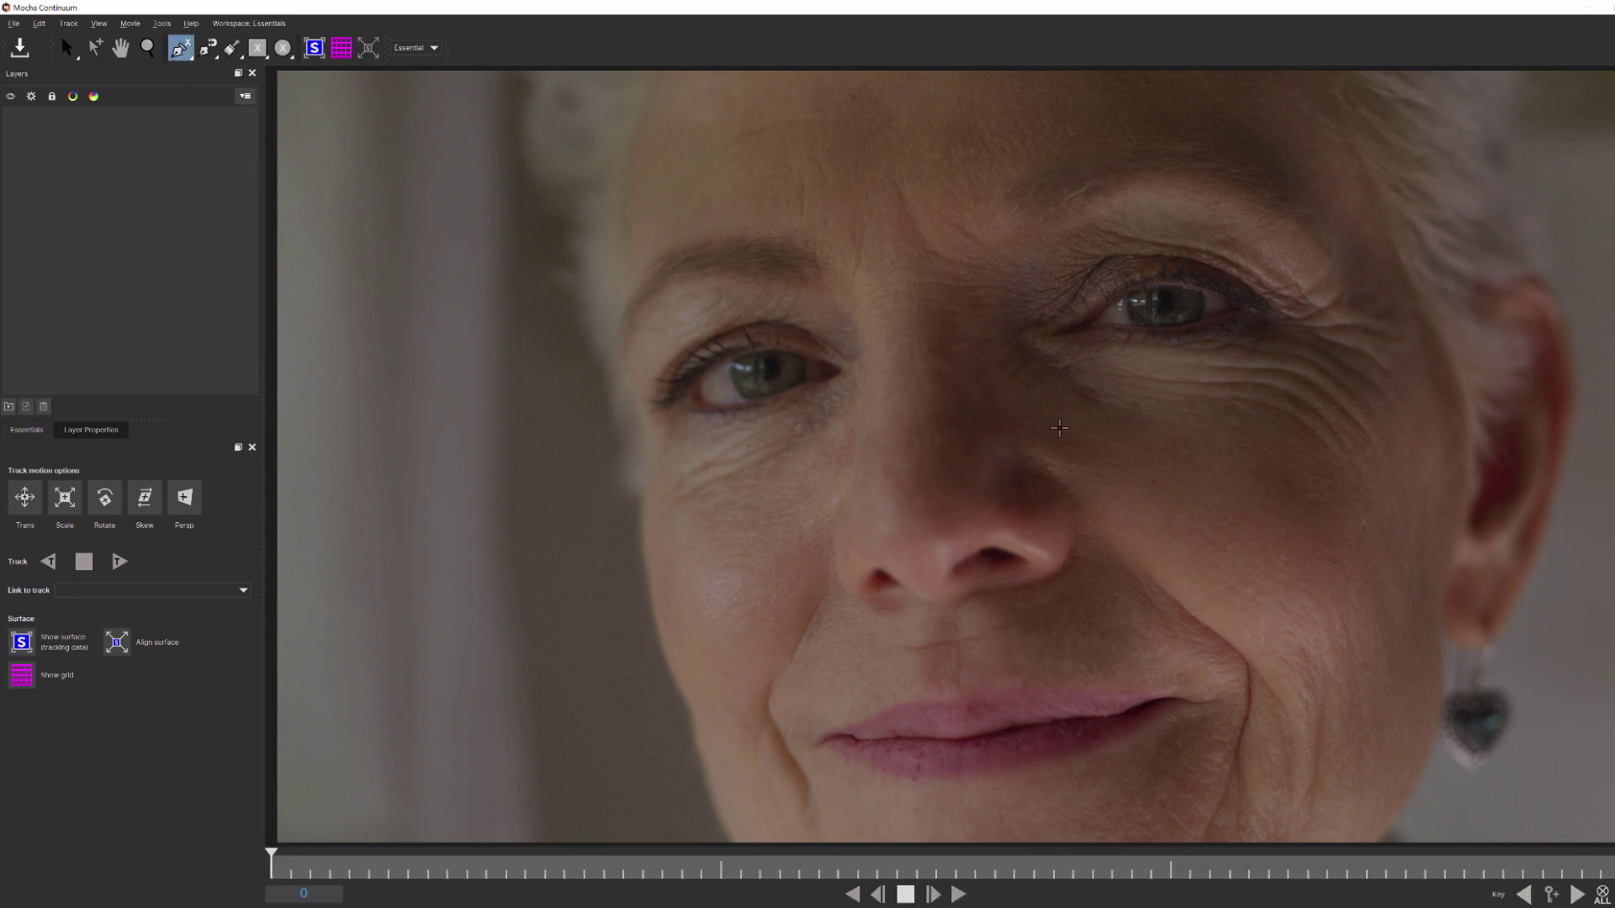
click(1090, 362)
click(1189, 352)
click(1282, 336)
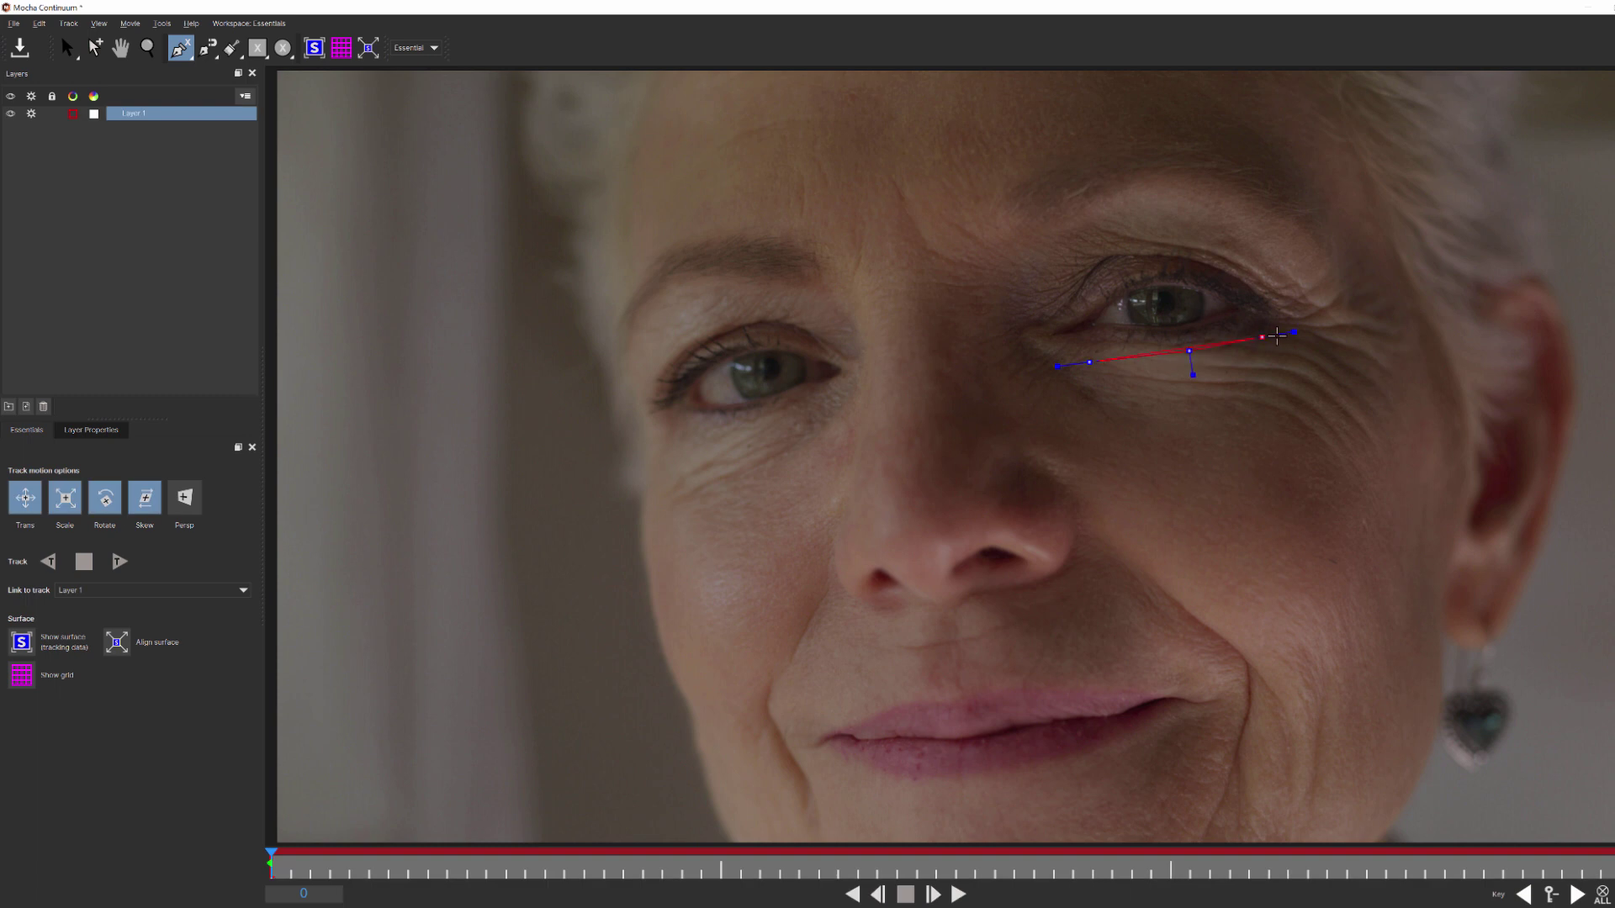
click(1308, 329)
click(1393, 381)
click(1374, 428)
click(1357, 447)
click(1312, 458)
click(1233, 453)
click(1168, 438)
click(1091, 390)
right_click(1087, 385)
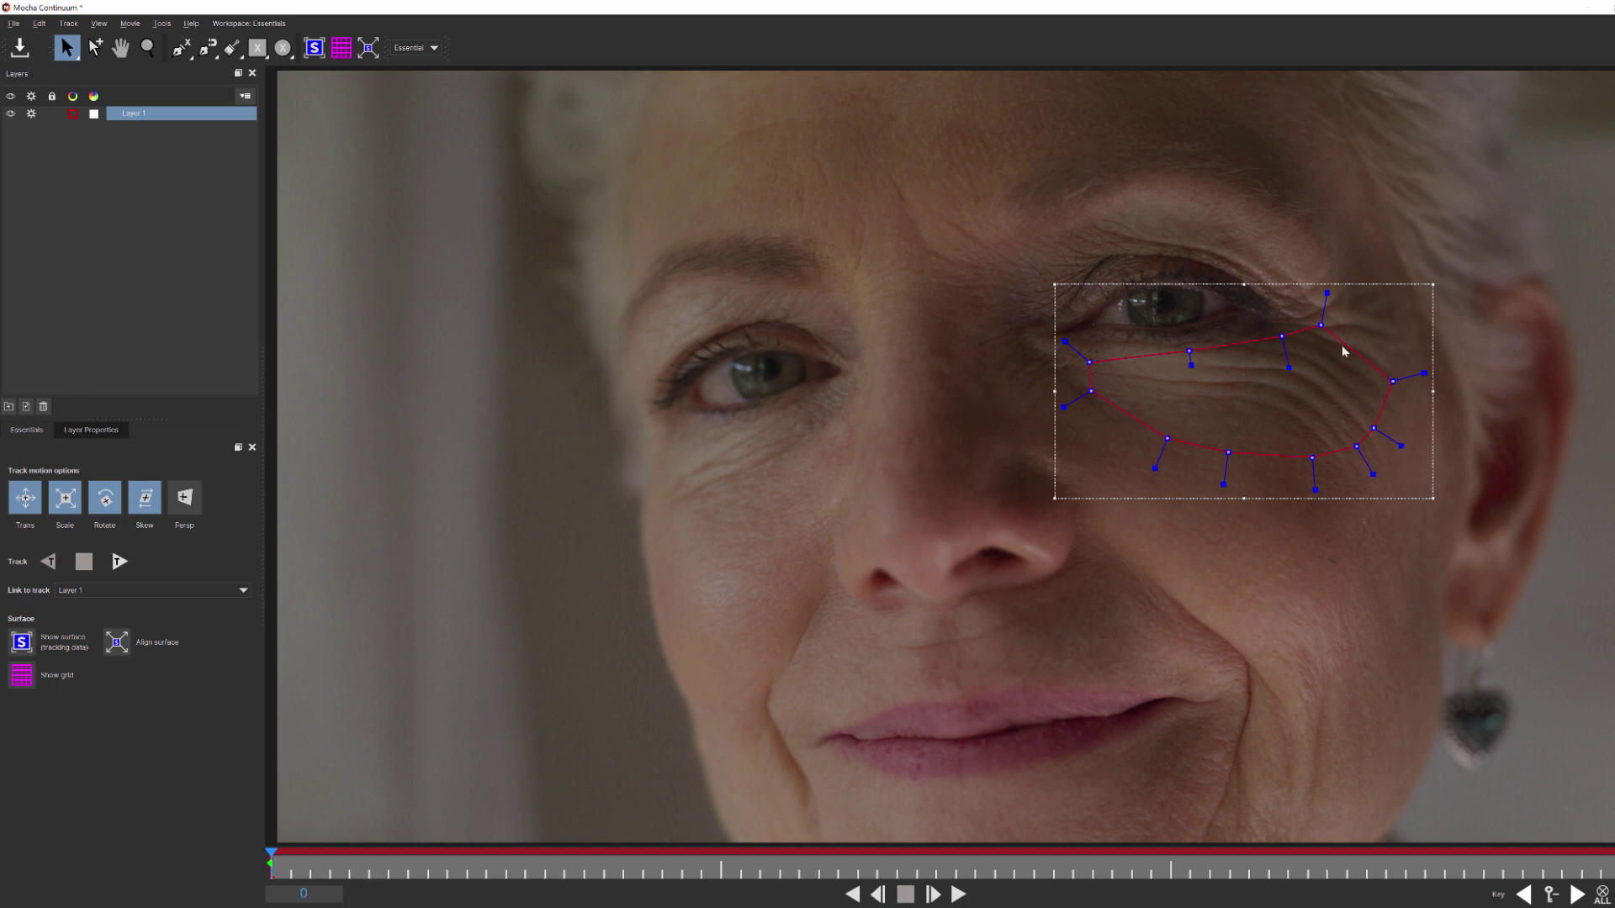
Refine the outer-corner points, track the shape forward through the clip, and save back to Resolve
drag(1320, 328, 1324, 320)
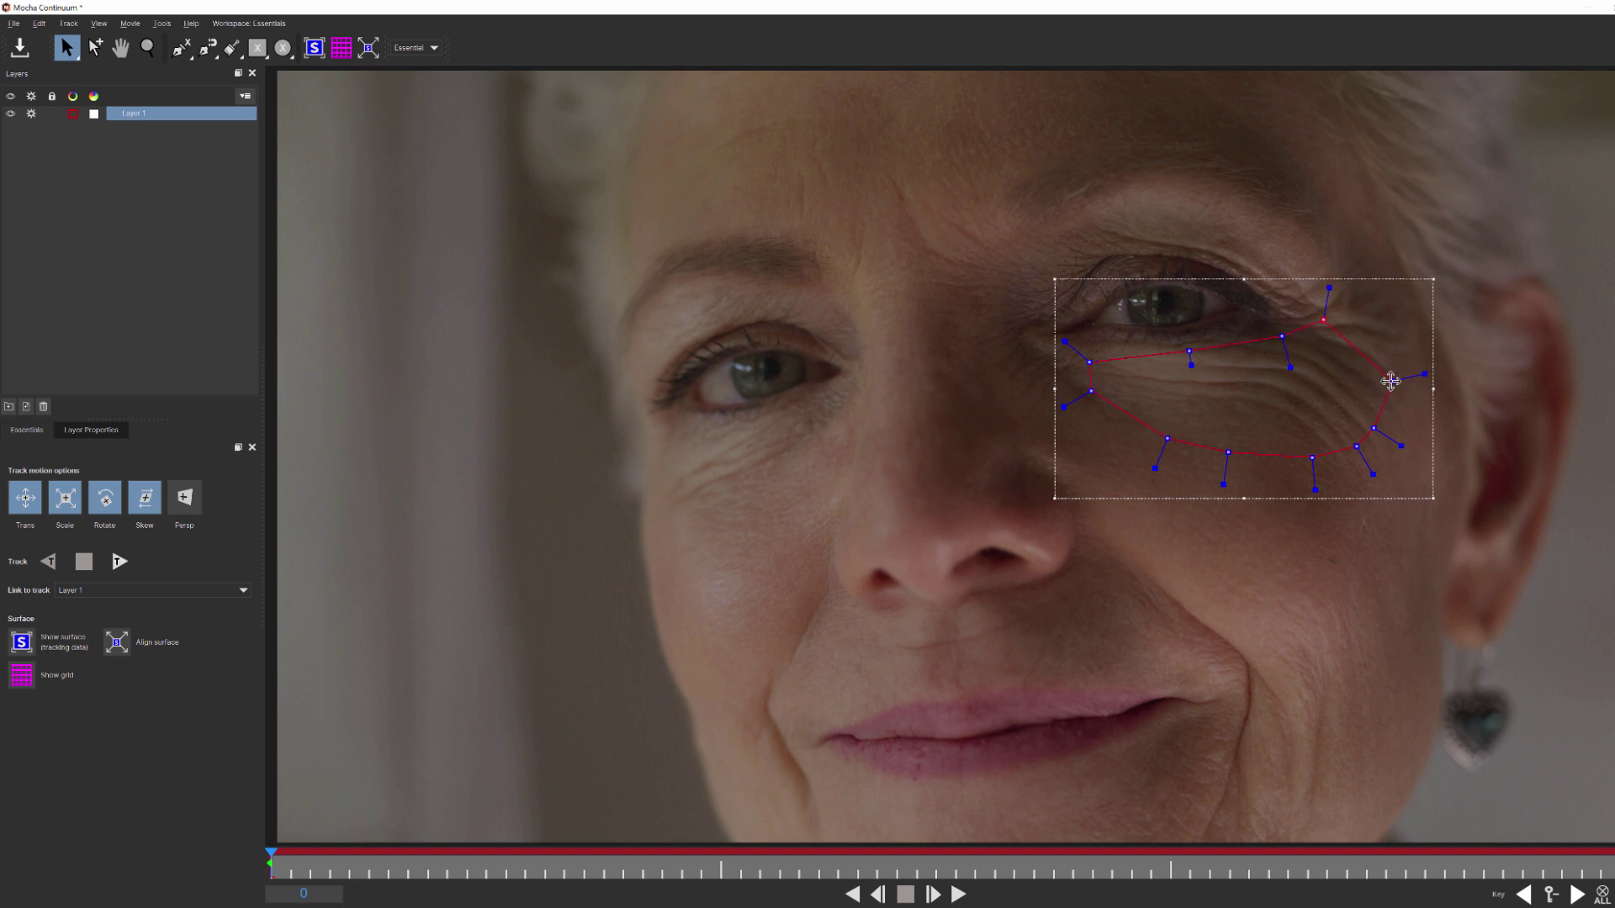
drag(1393, 381, 1392, 381)
drag(1324, 317, 1323, 324)
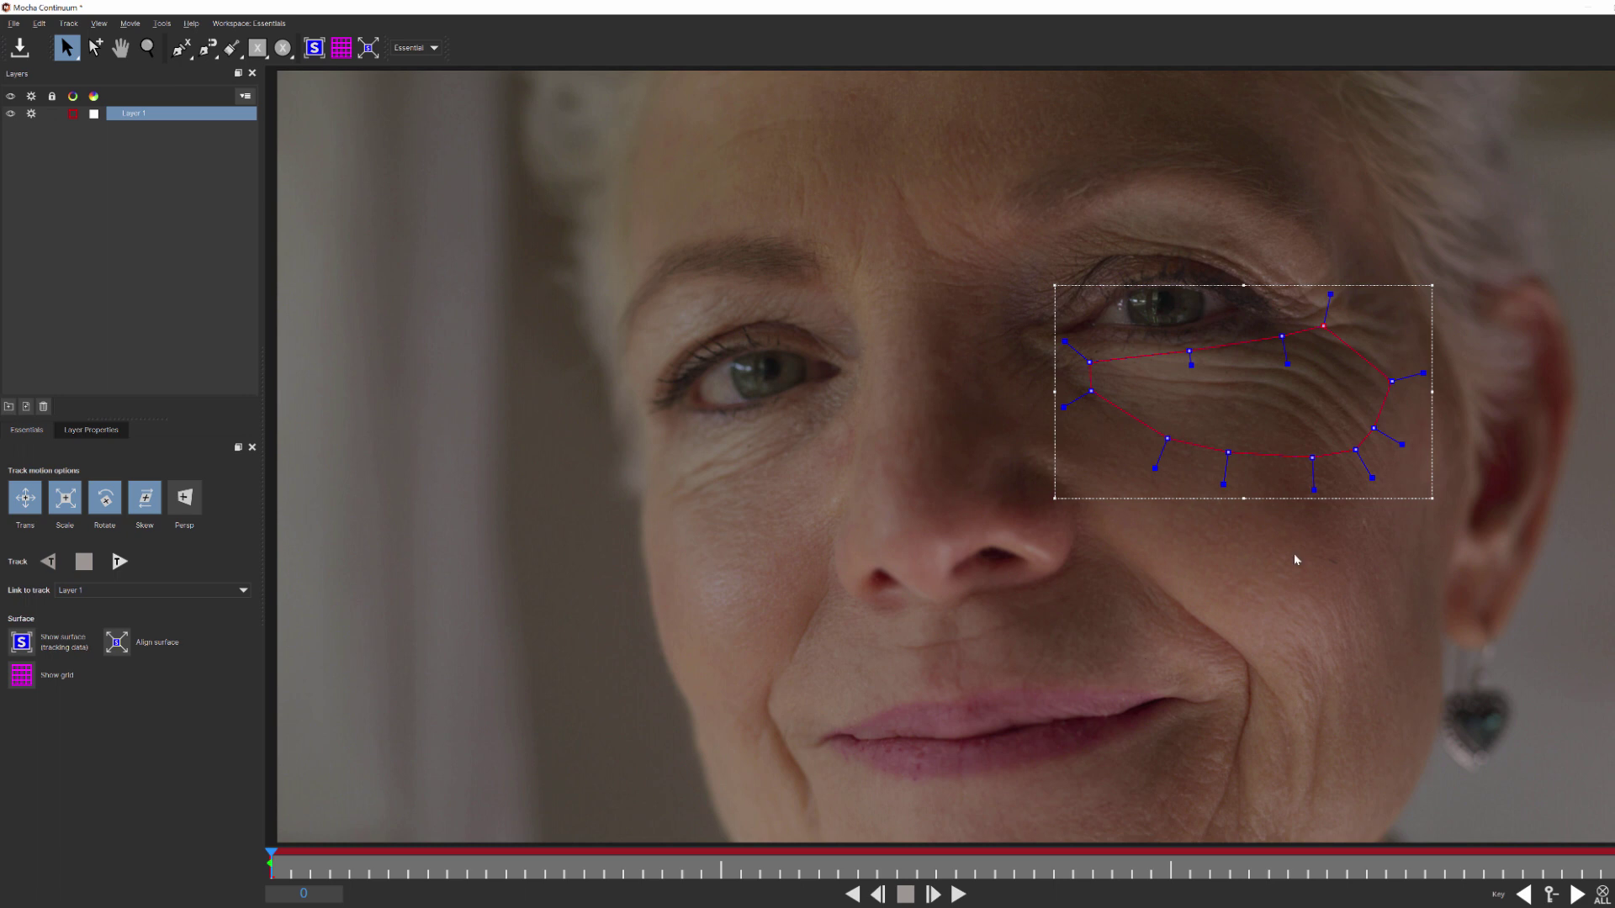
click(120, 562)
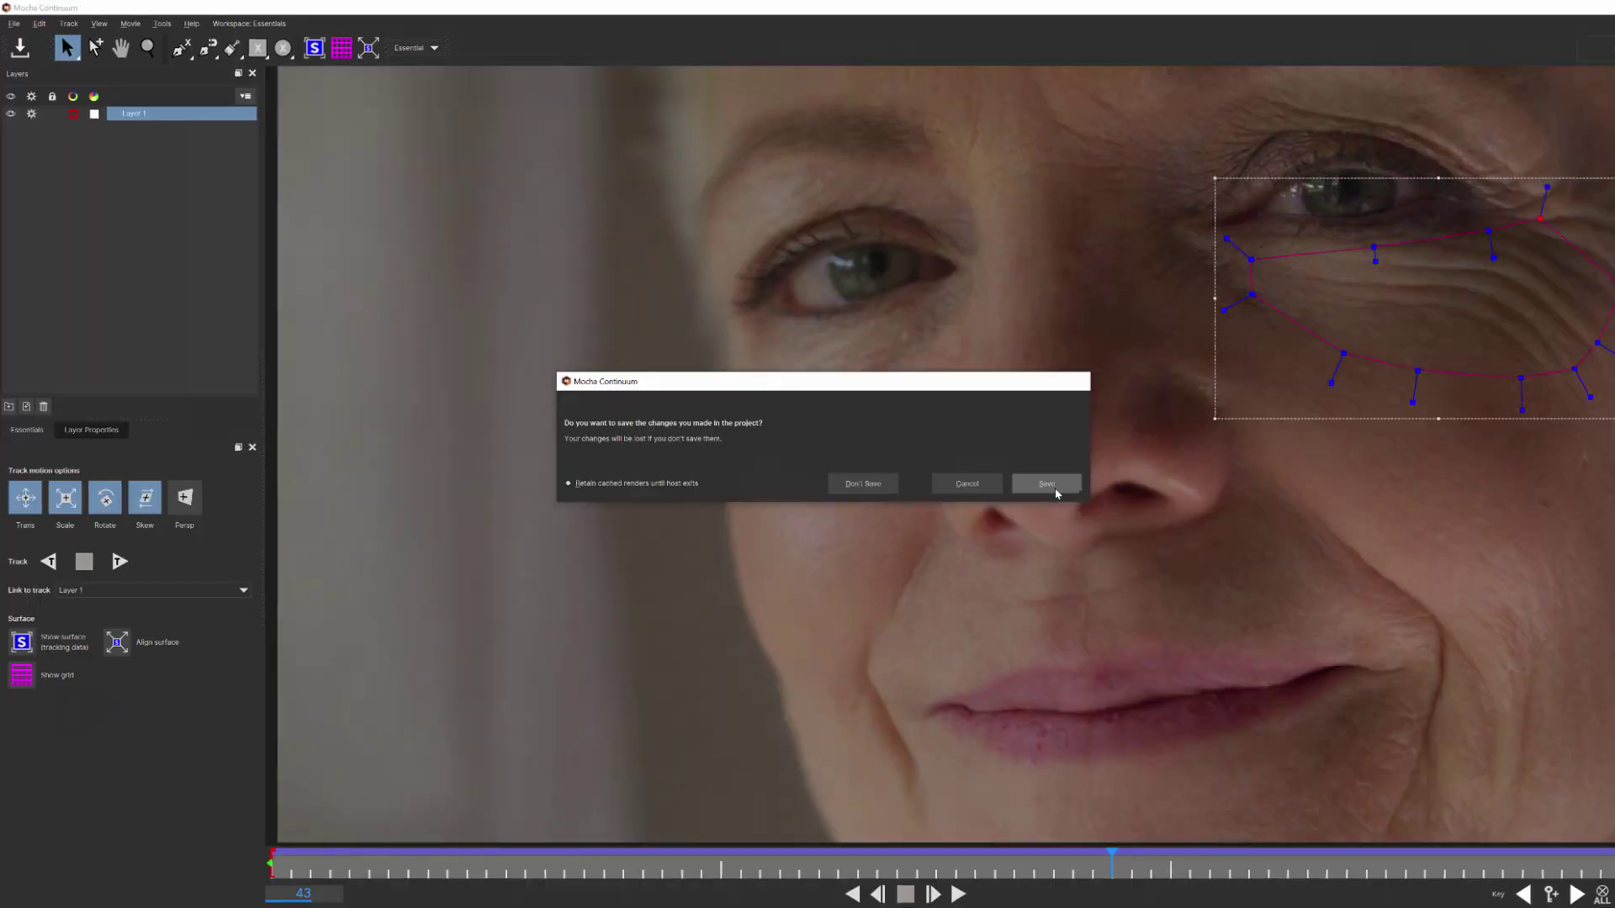
click(1054, 483)
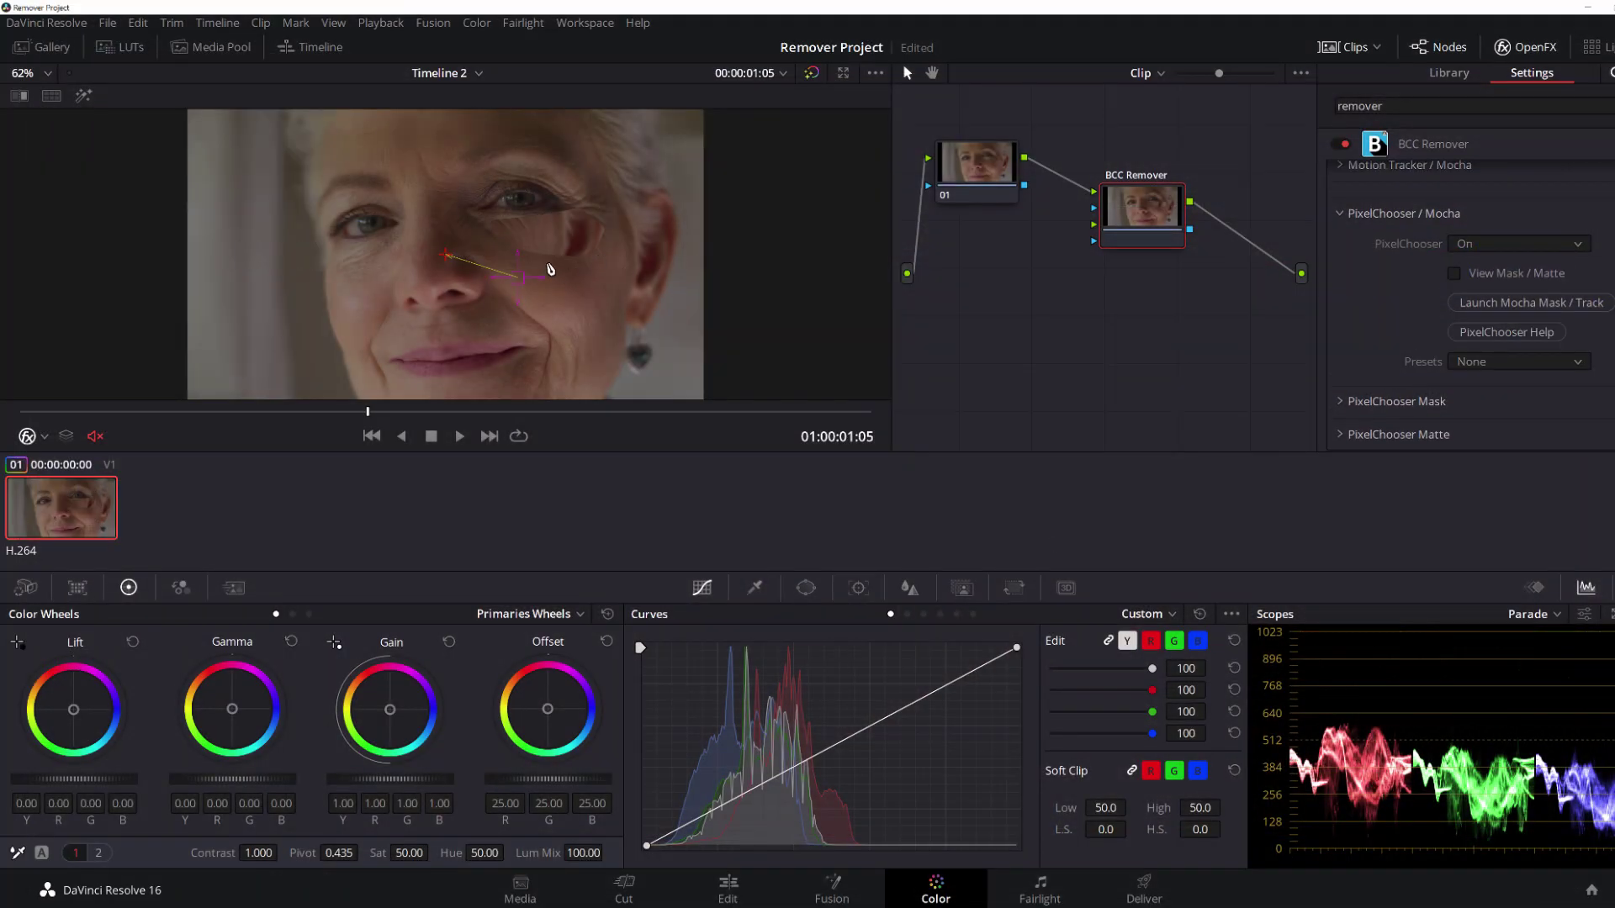
Shift the clone source offset toward the nose and feather the PixelChooser mask edge to 77.6
drag(547, 284, 448, 289)
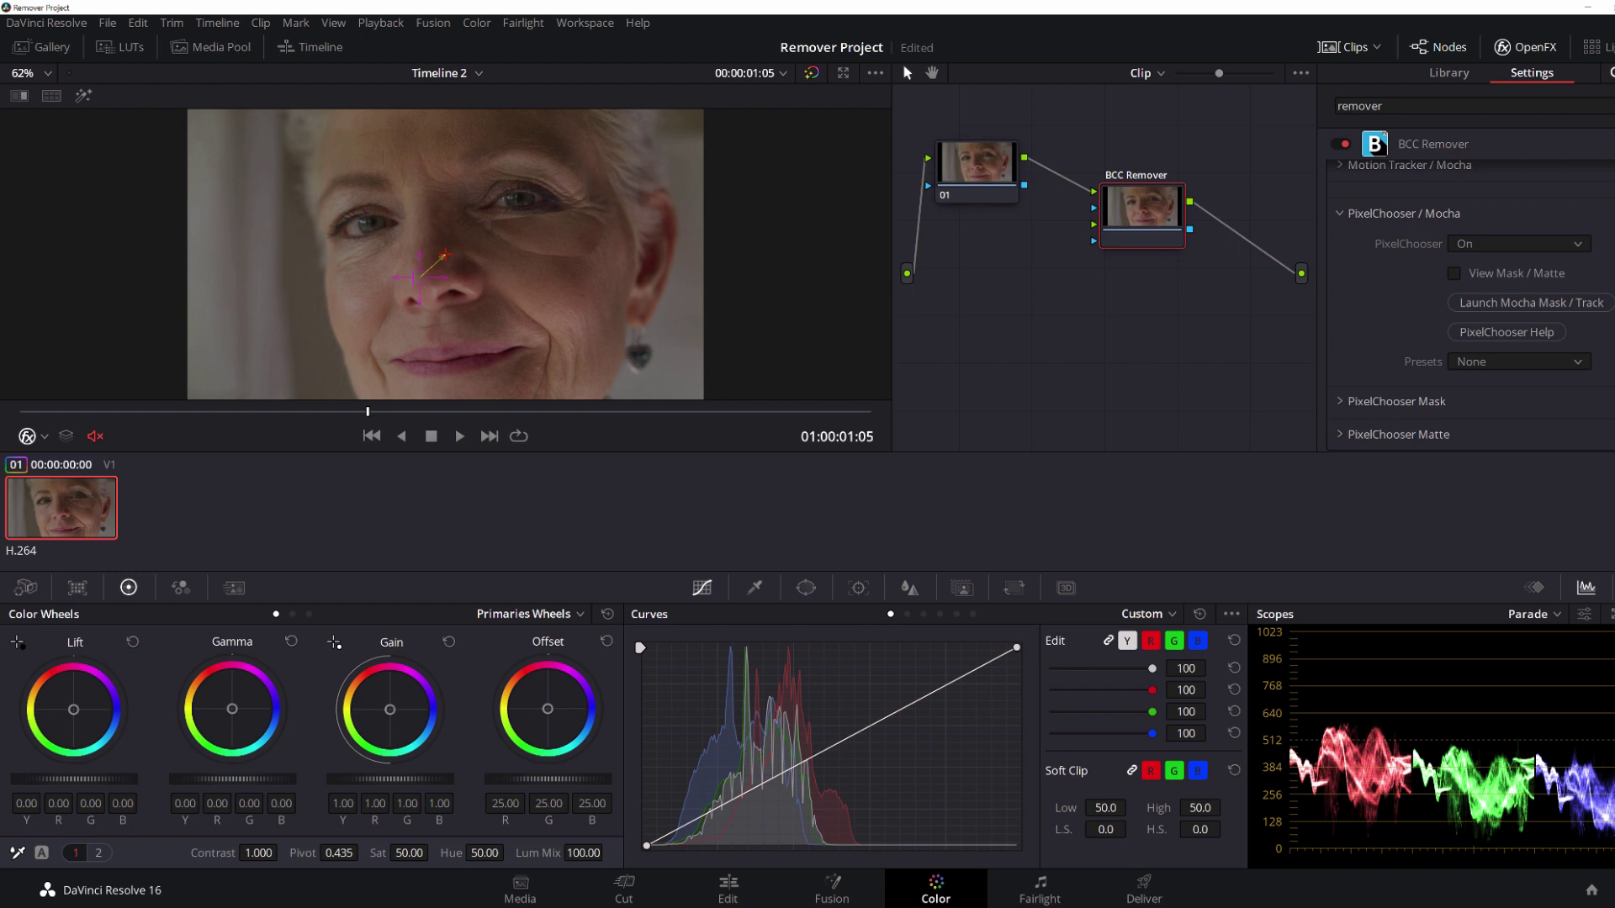
scroll(1471, 303, down, 10)
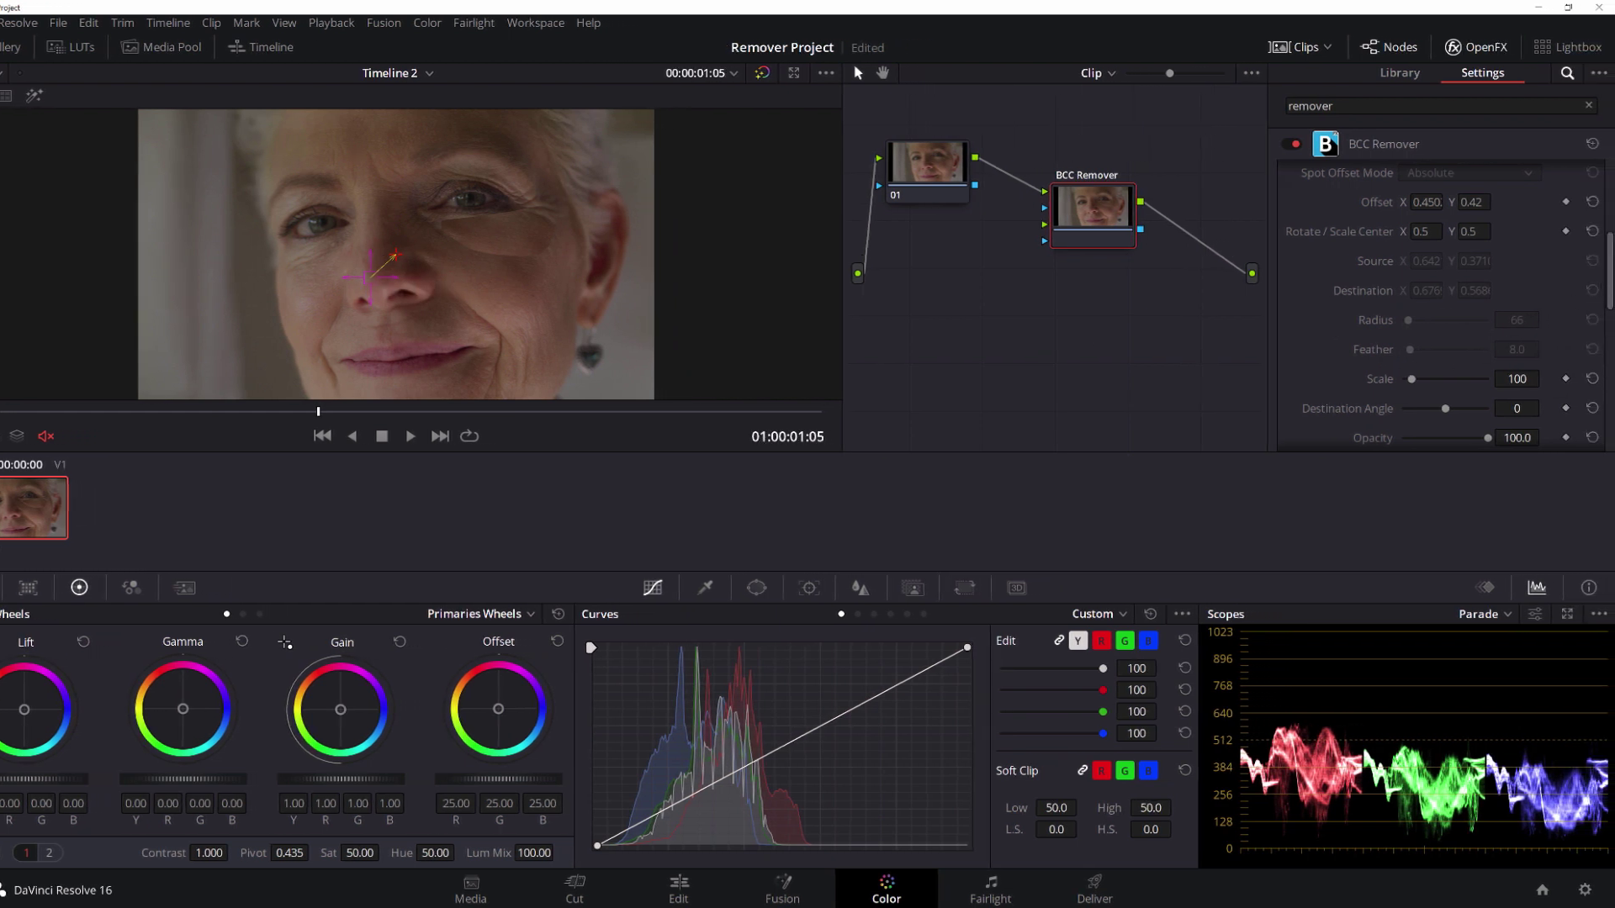
drag(1609, 277, 1609, 423)
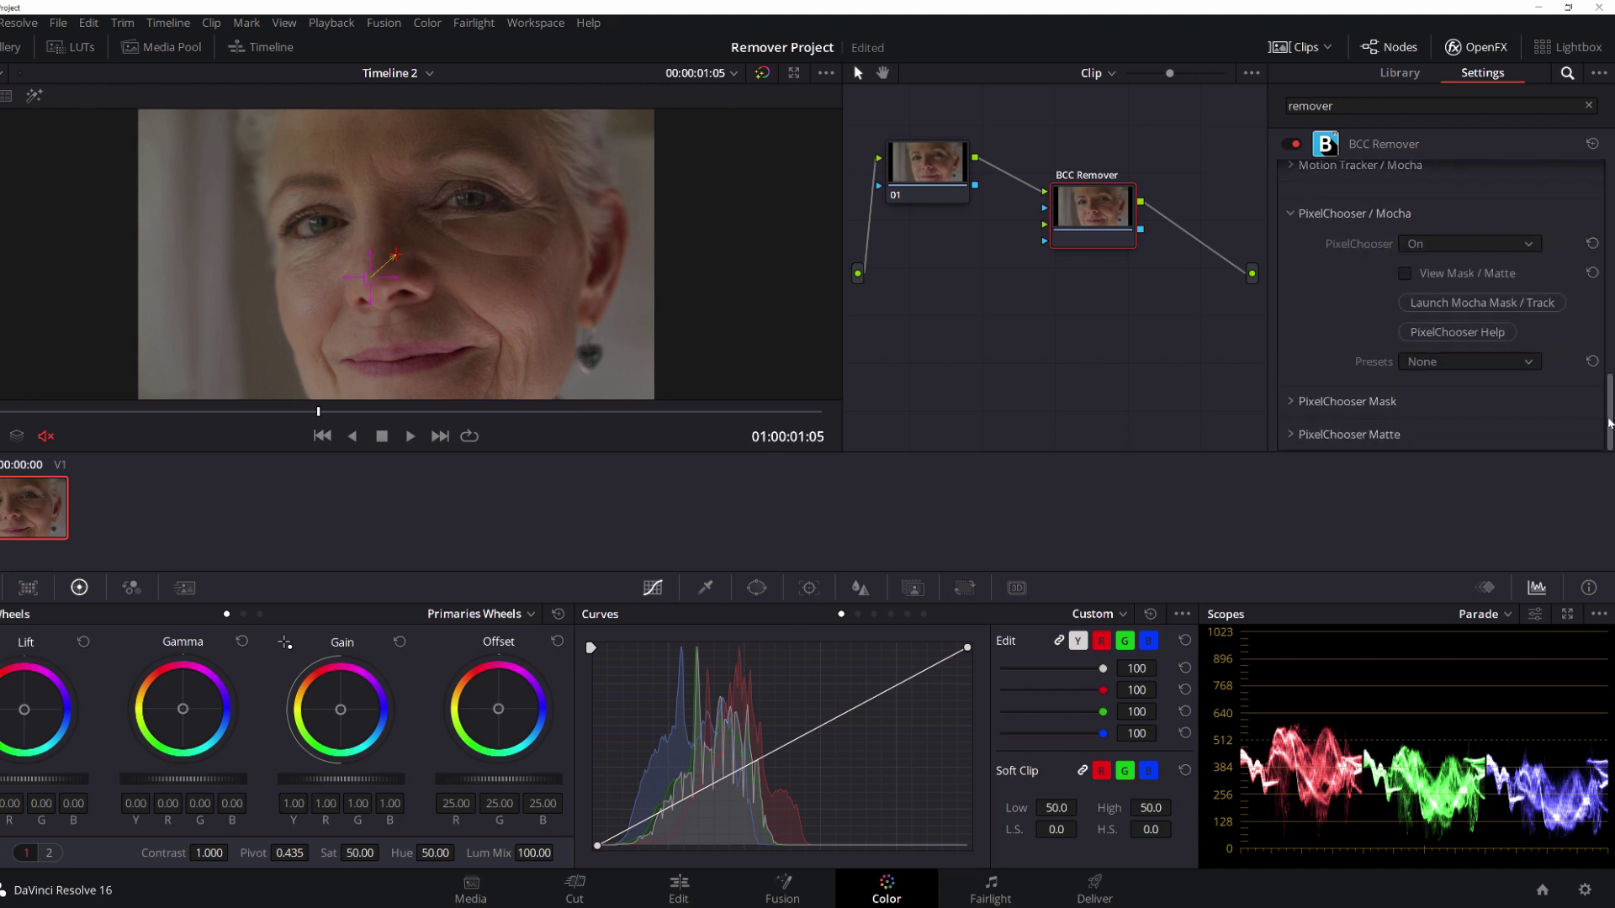
click(1293, 402)
drag(1610, 354, 1597, 394)
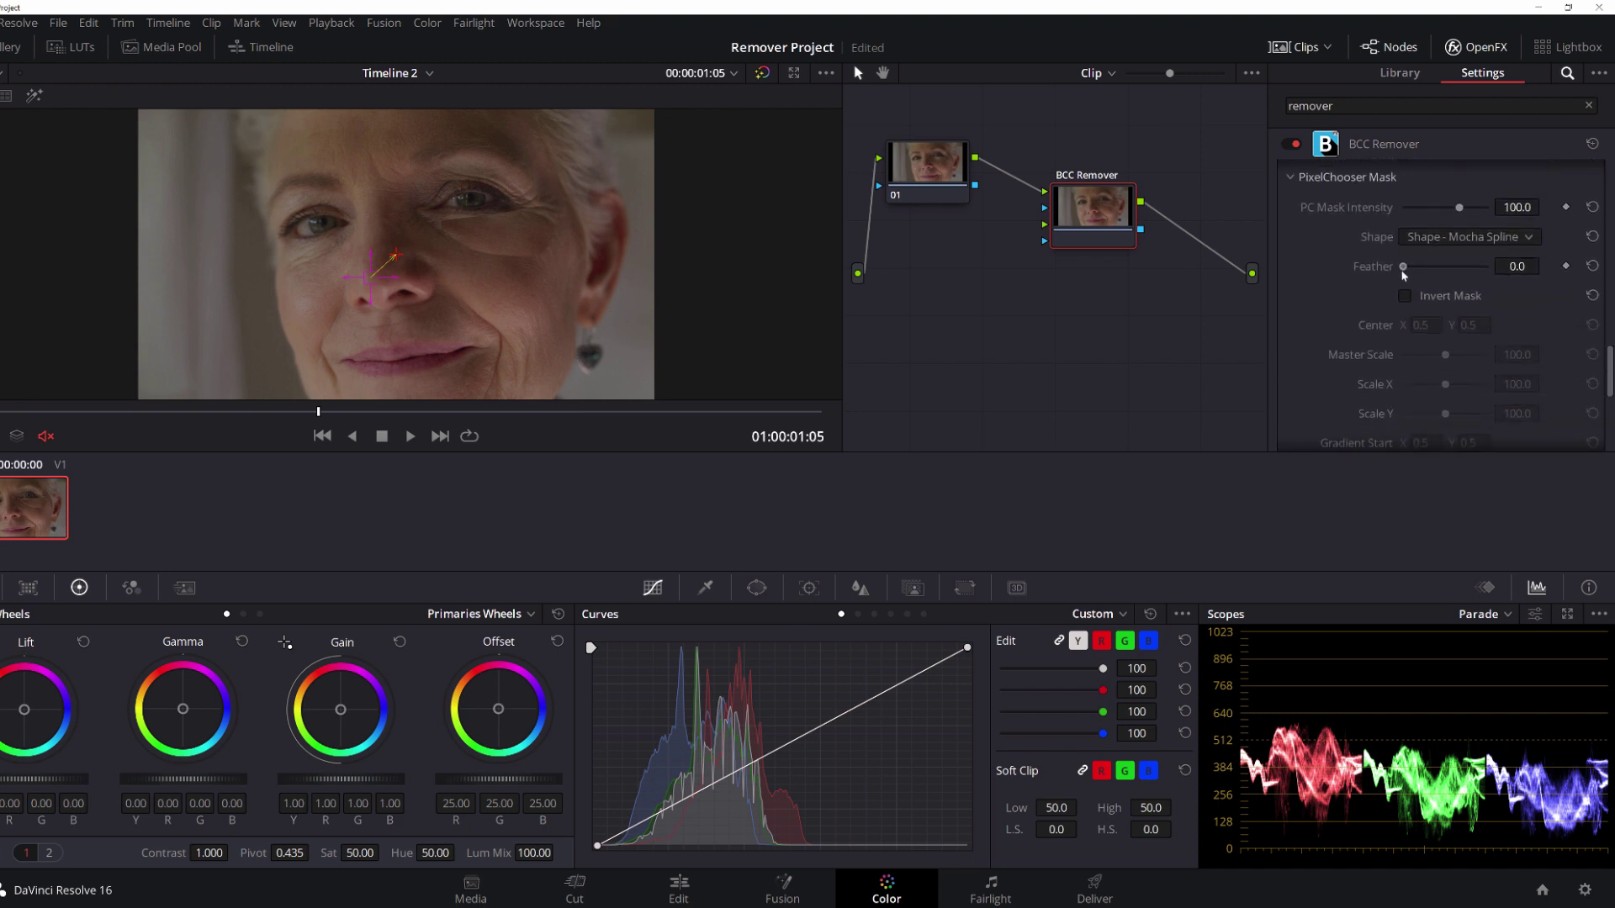
drag(1401, 270, 1417, 275)
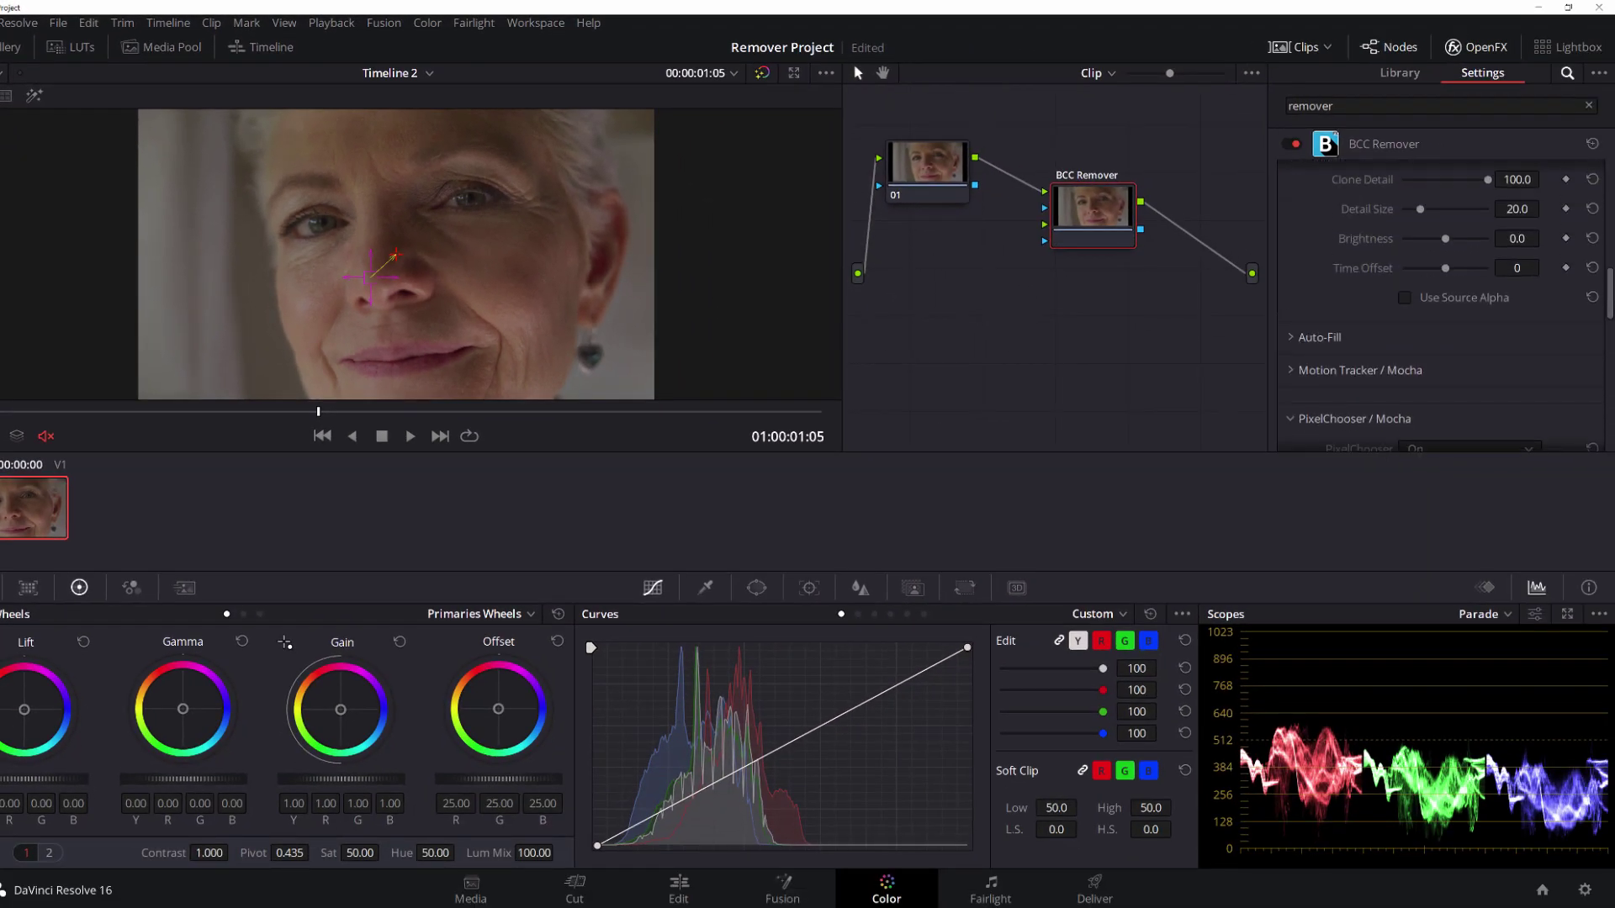
Set Clone Color to 36.8, Detail Size to about 60 and Clone Detail to 77.6
scroll(1447, 312, up, 5)
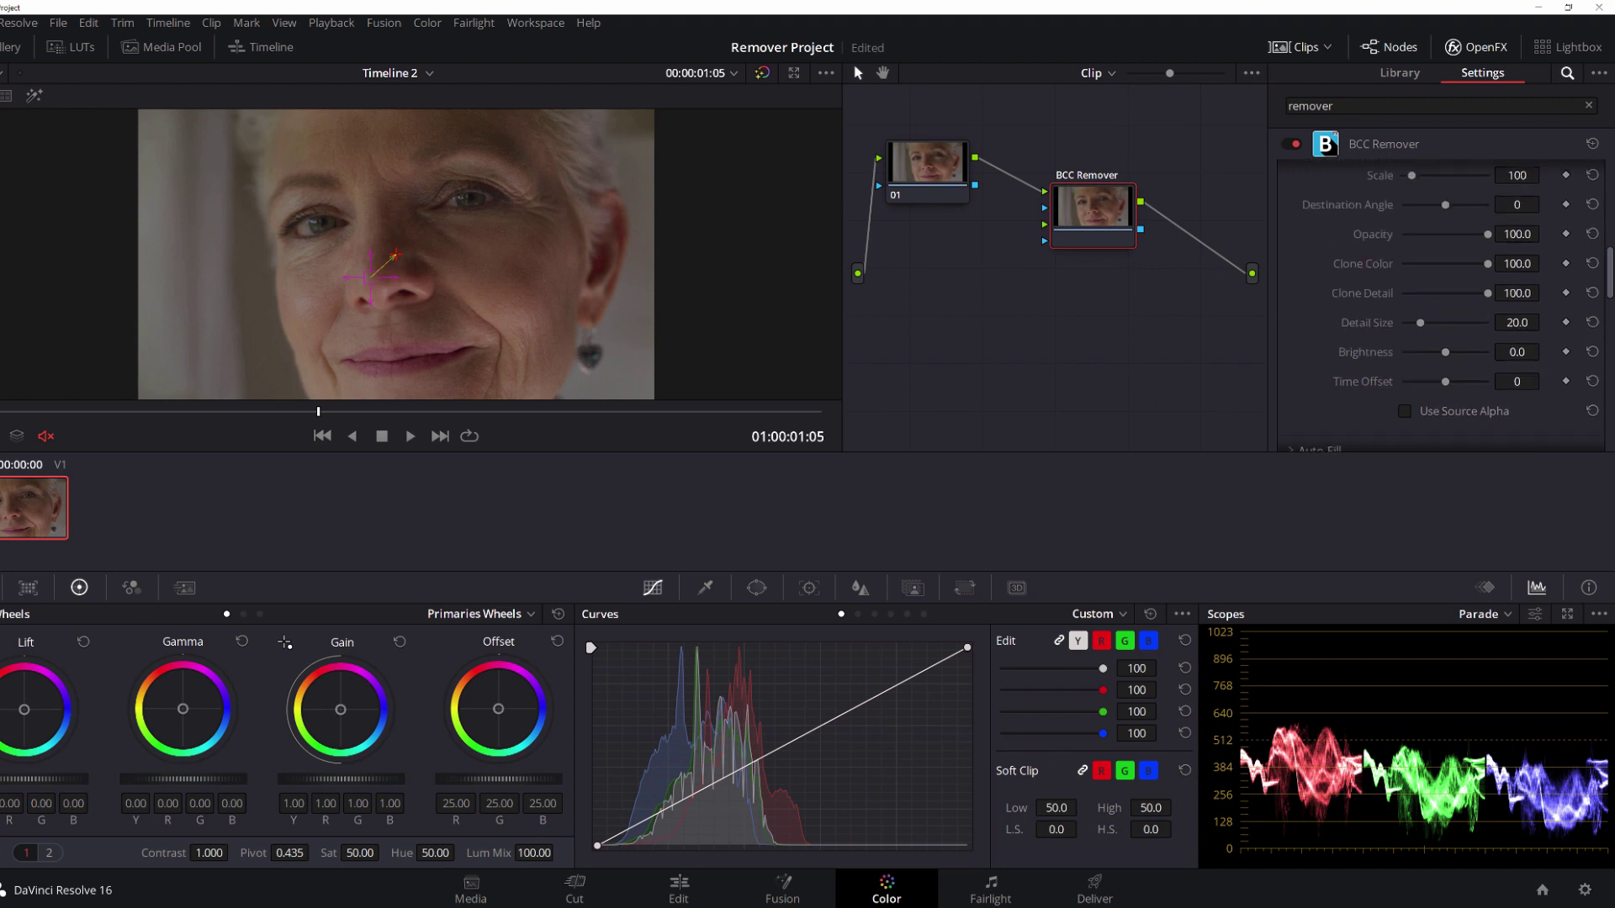
scroll(1448, 293, down, 3)
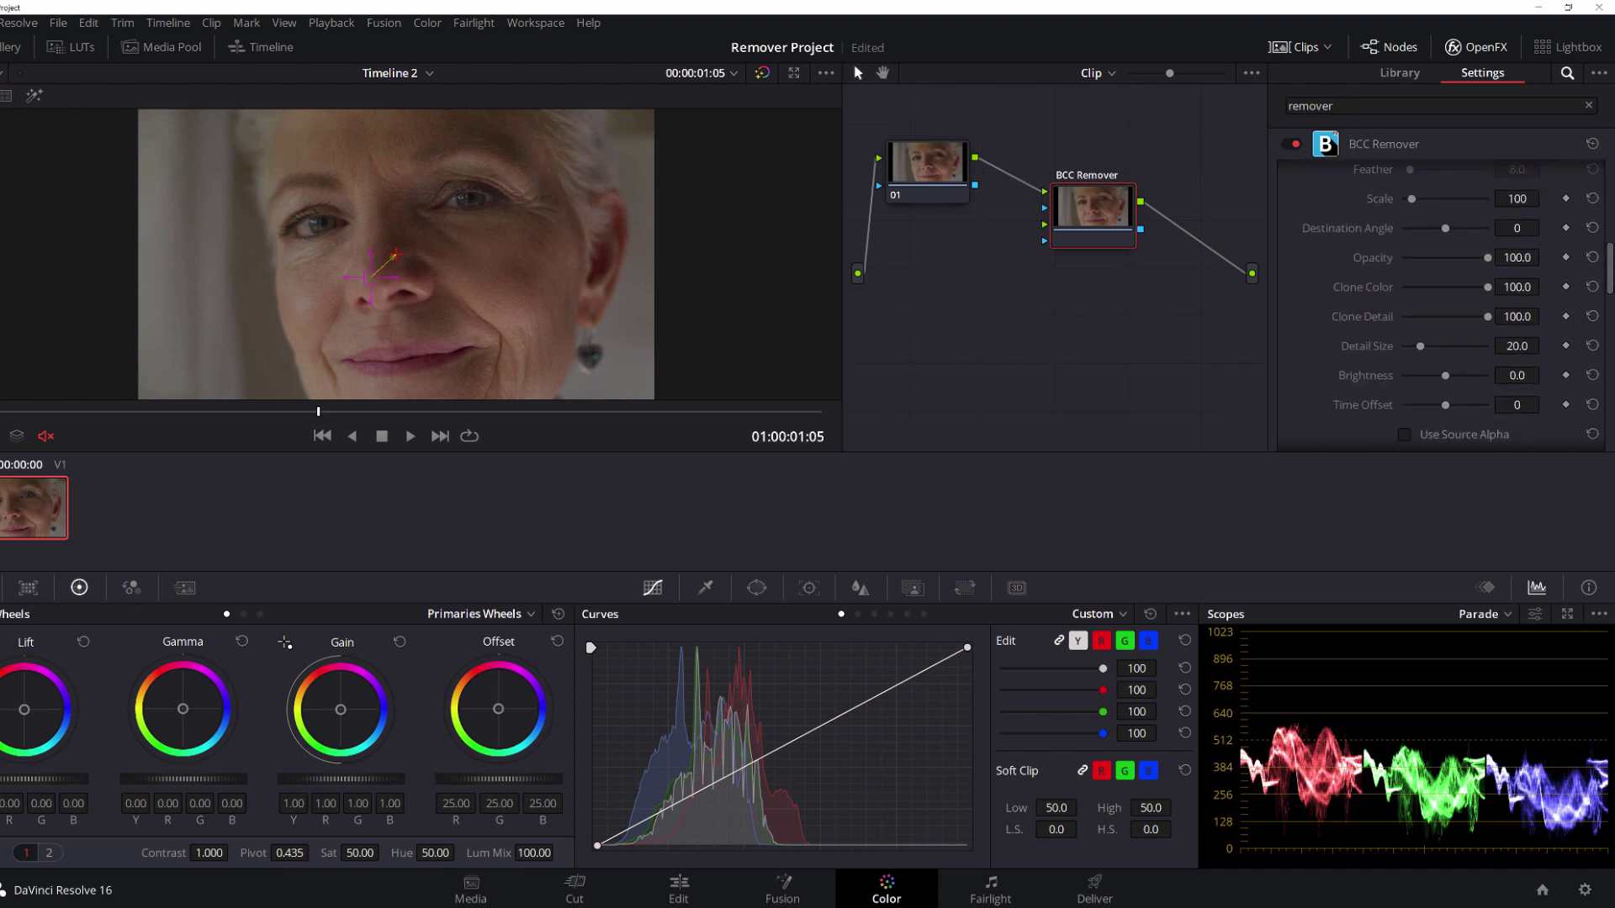
mouse_move(1491, 275)
mouse_down()
mouse_move(1426, 283)
mouse_move(1448, 275)
mouse_move(1481, 301)
mouse_move(1453, 304)
mouse_move(1484, 293)
mouse_up()
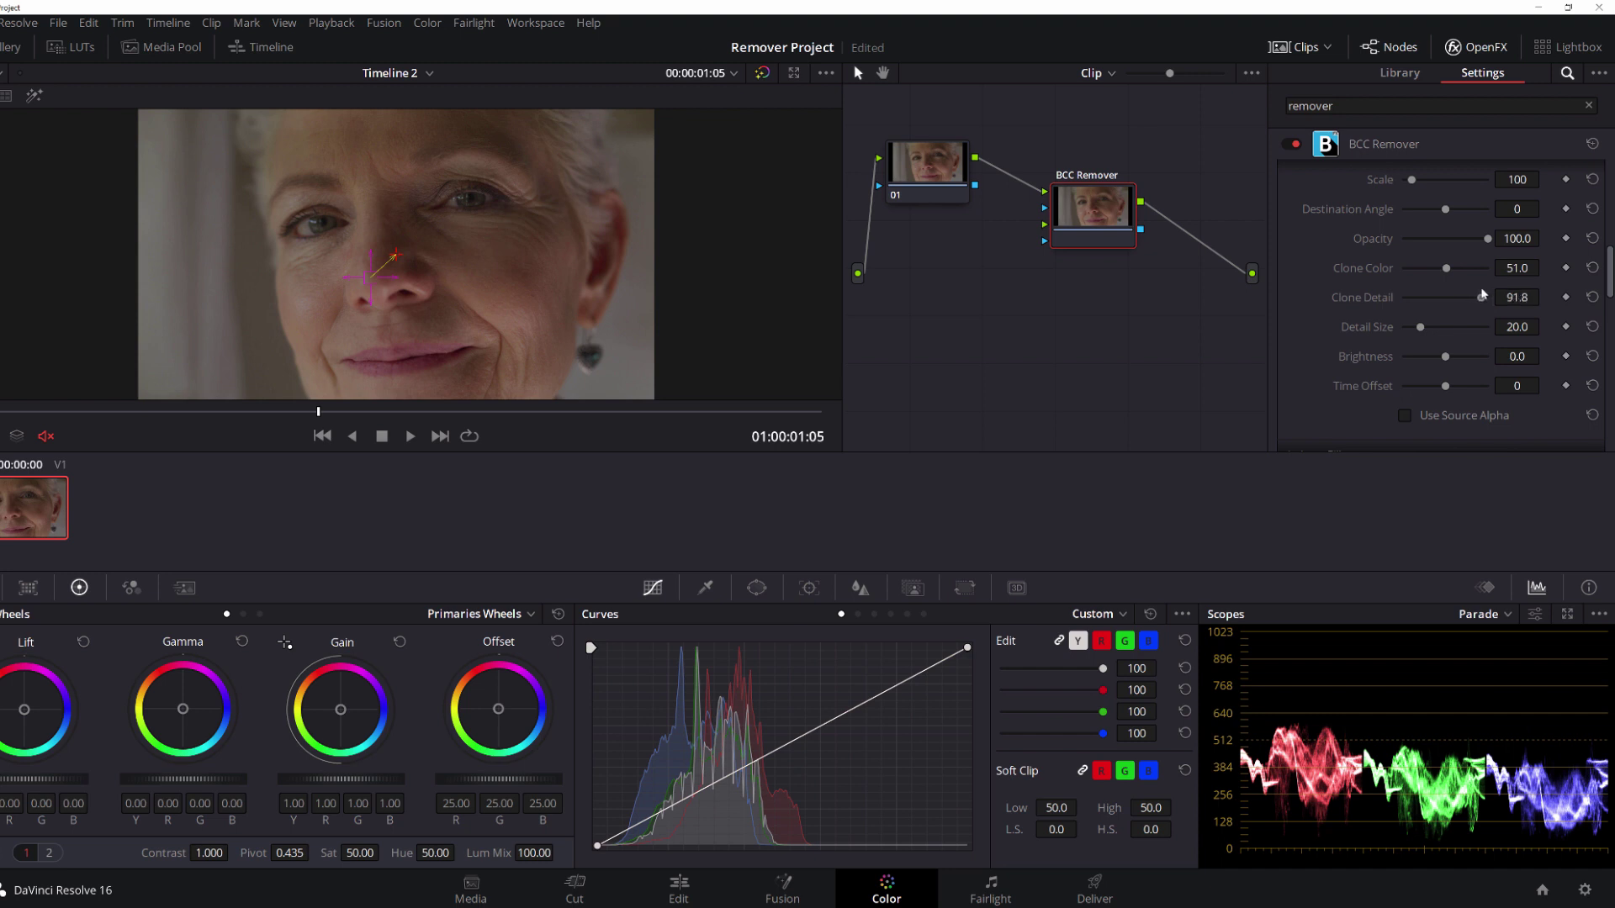
mouse_move(1476, 295)
mouse_down()
mouse_move(1421, 329)
mouse_move(1455, 330)
mouse_move(1437, 338)
mouse_up()
drag(1446, 270, 1437, 277)
drag(1474, 301, 1470, 307)
Toggle the remover off and on to compare, then raise Clone Detail to 87.8
click(1291, 146)
click(1291, 145)
click(1289, 145)
click(1290, 145)
drag(1468, 297, 1482, 301)
scroll(1589, 190, up, 5)
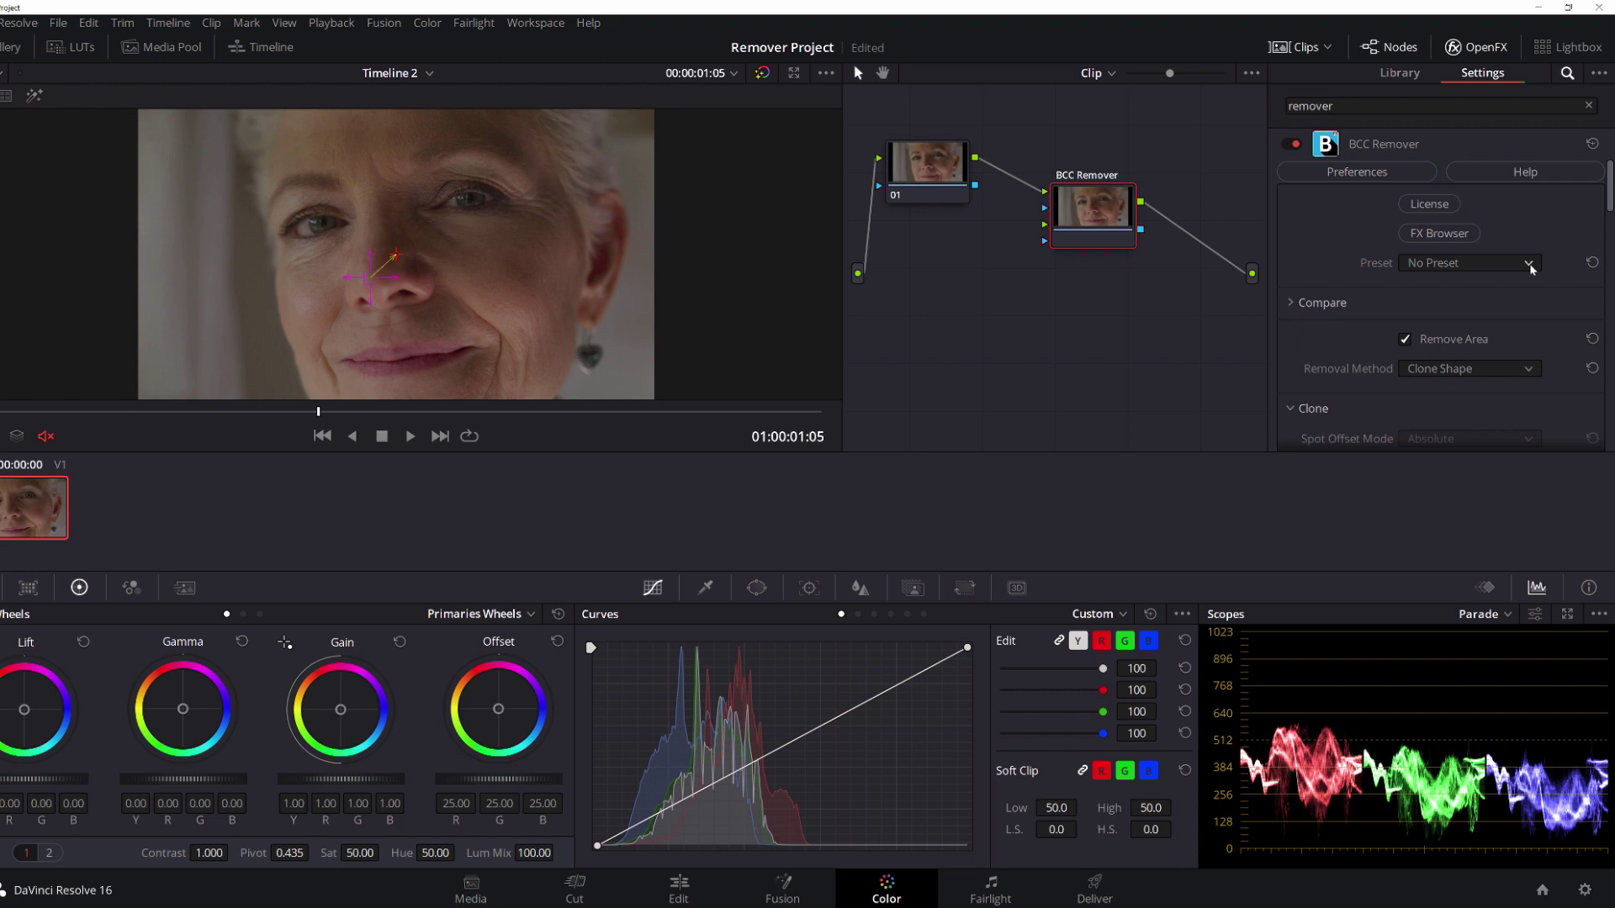
Load the saved BCC Remover preset from Desktop > NAB Demo, then play the clip to review it
click(1530, 268)
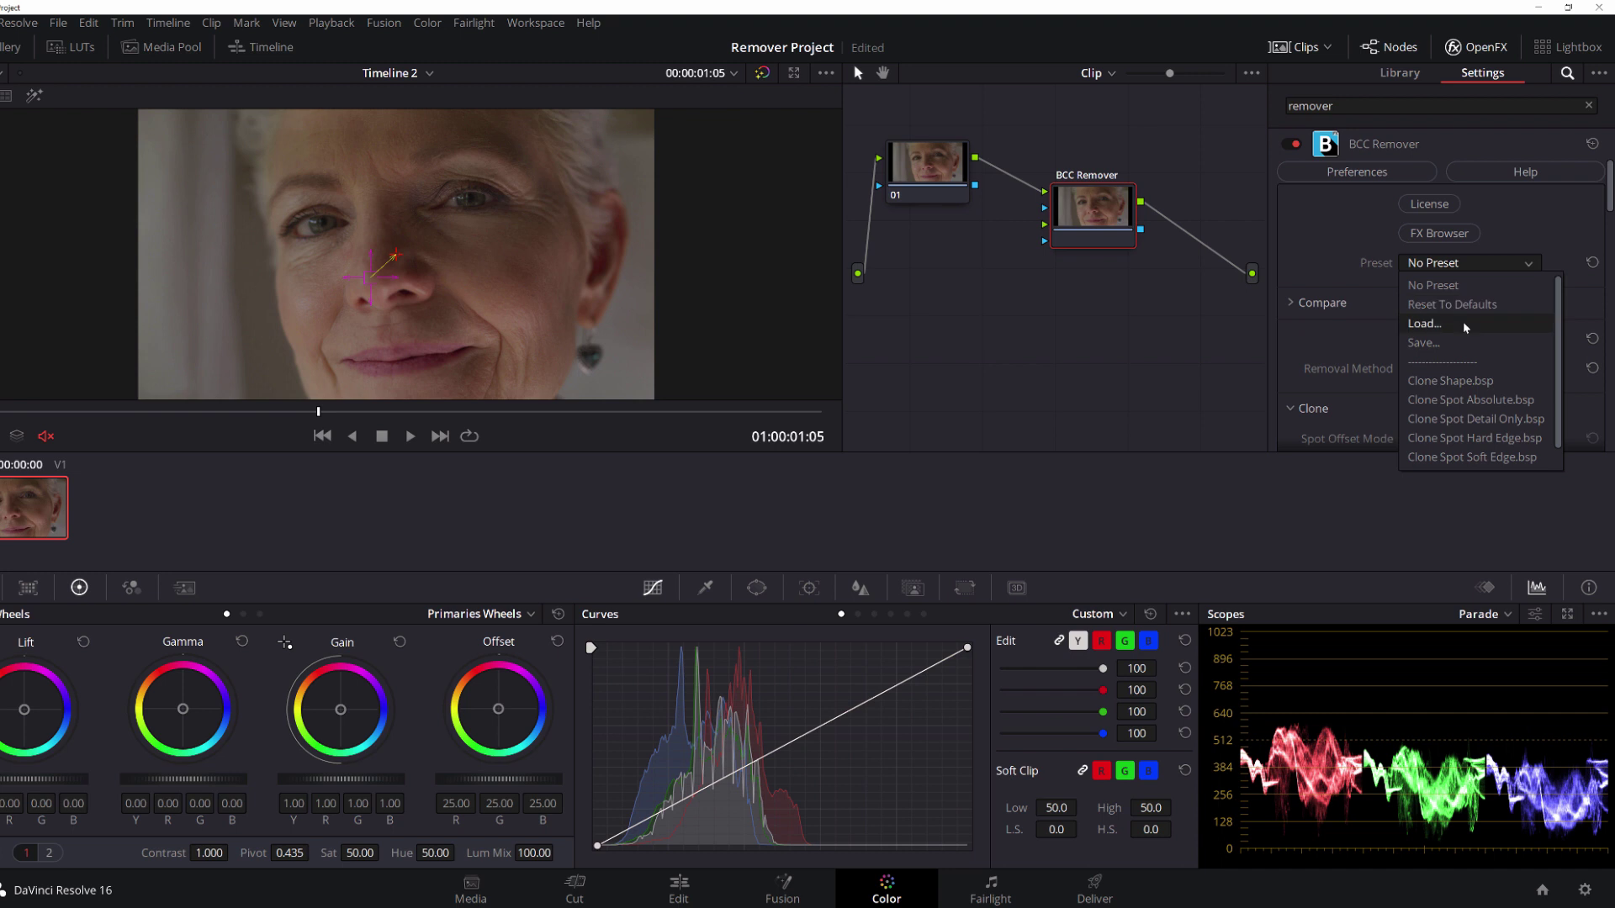
click(1424, 323)
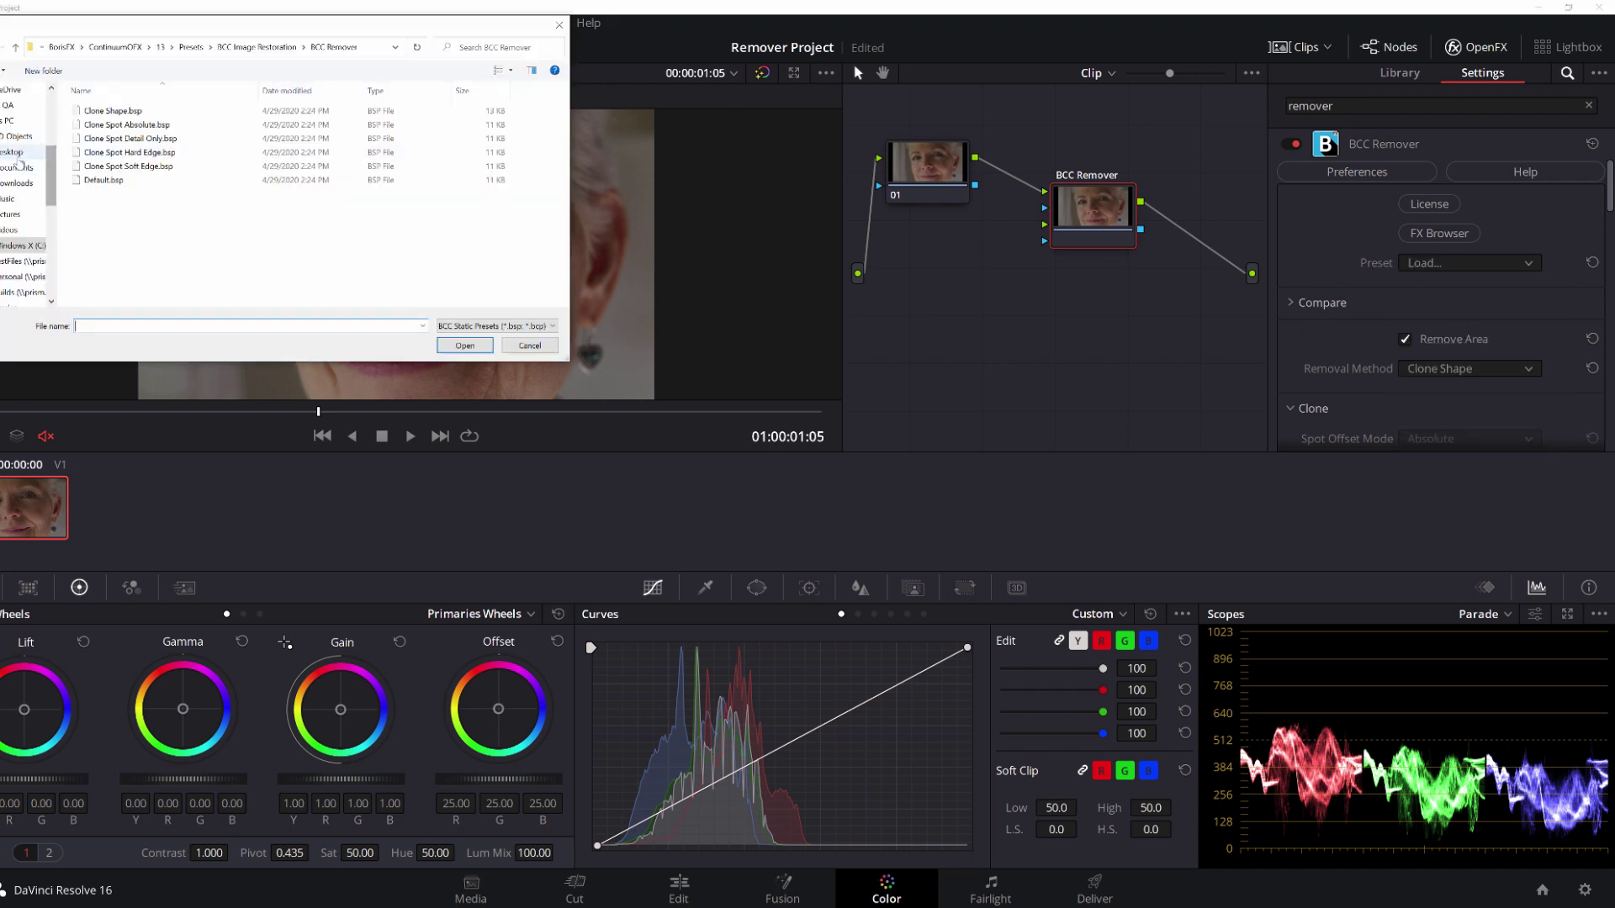
click(13, 151)
double_click(172, 226)
double_click(168, 234)
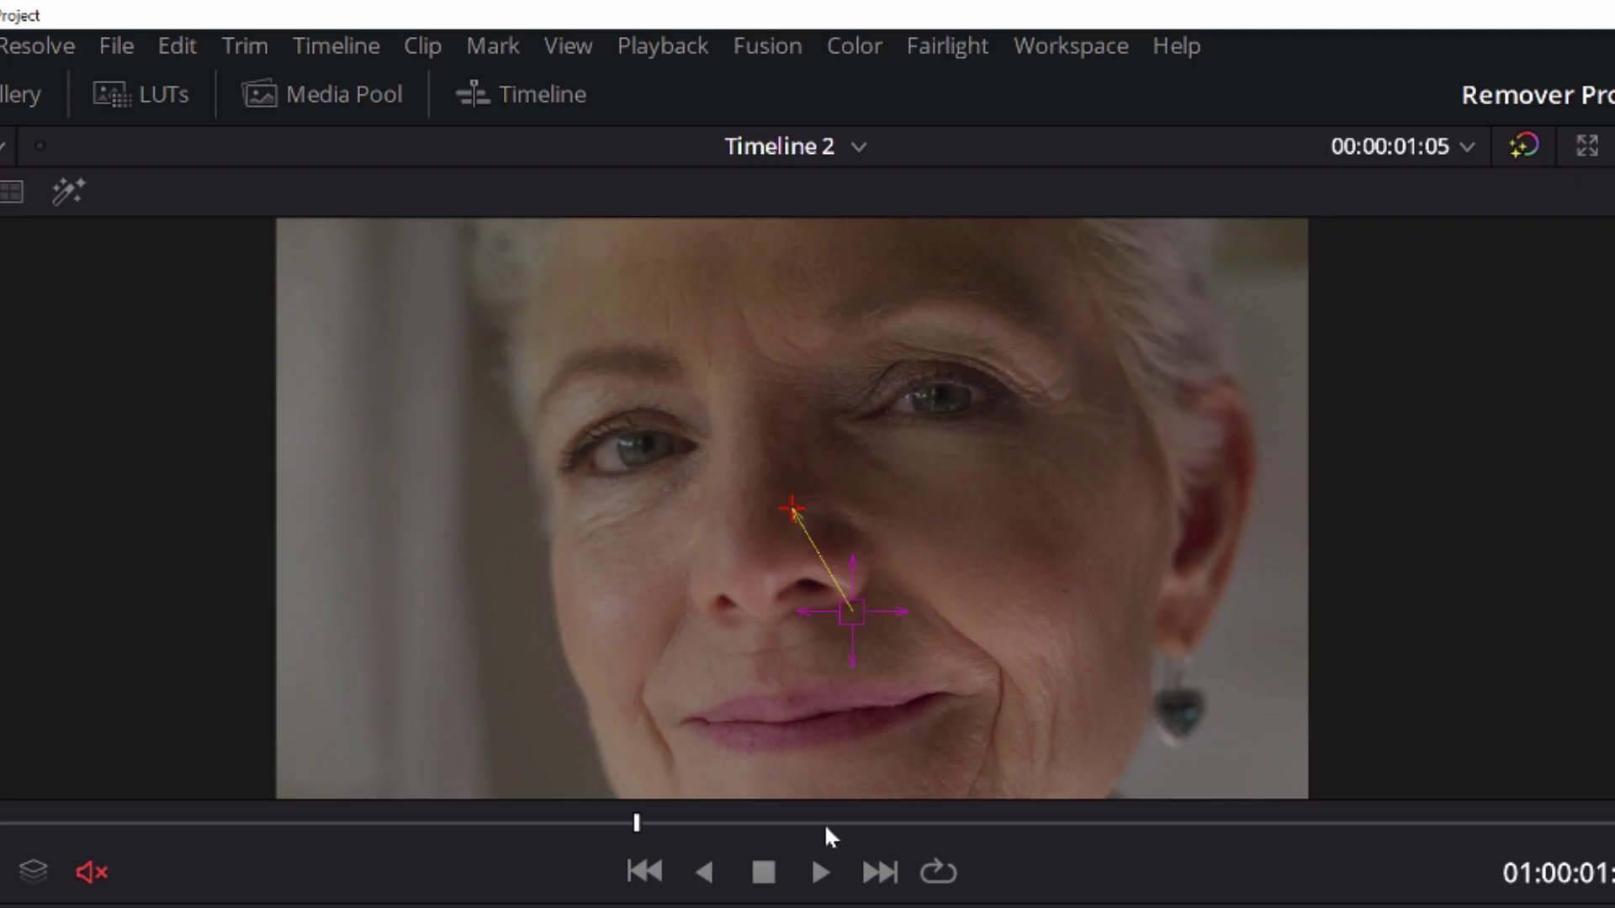
click(821, 875)
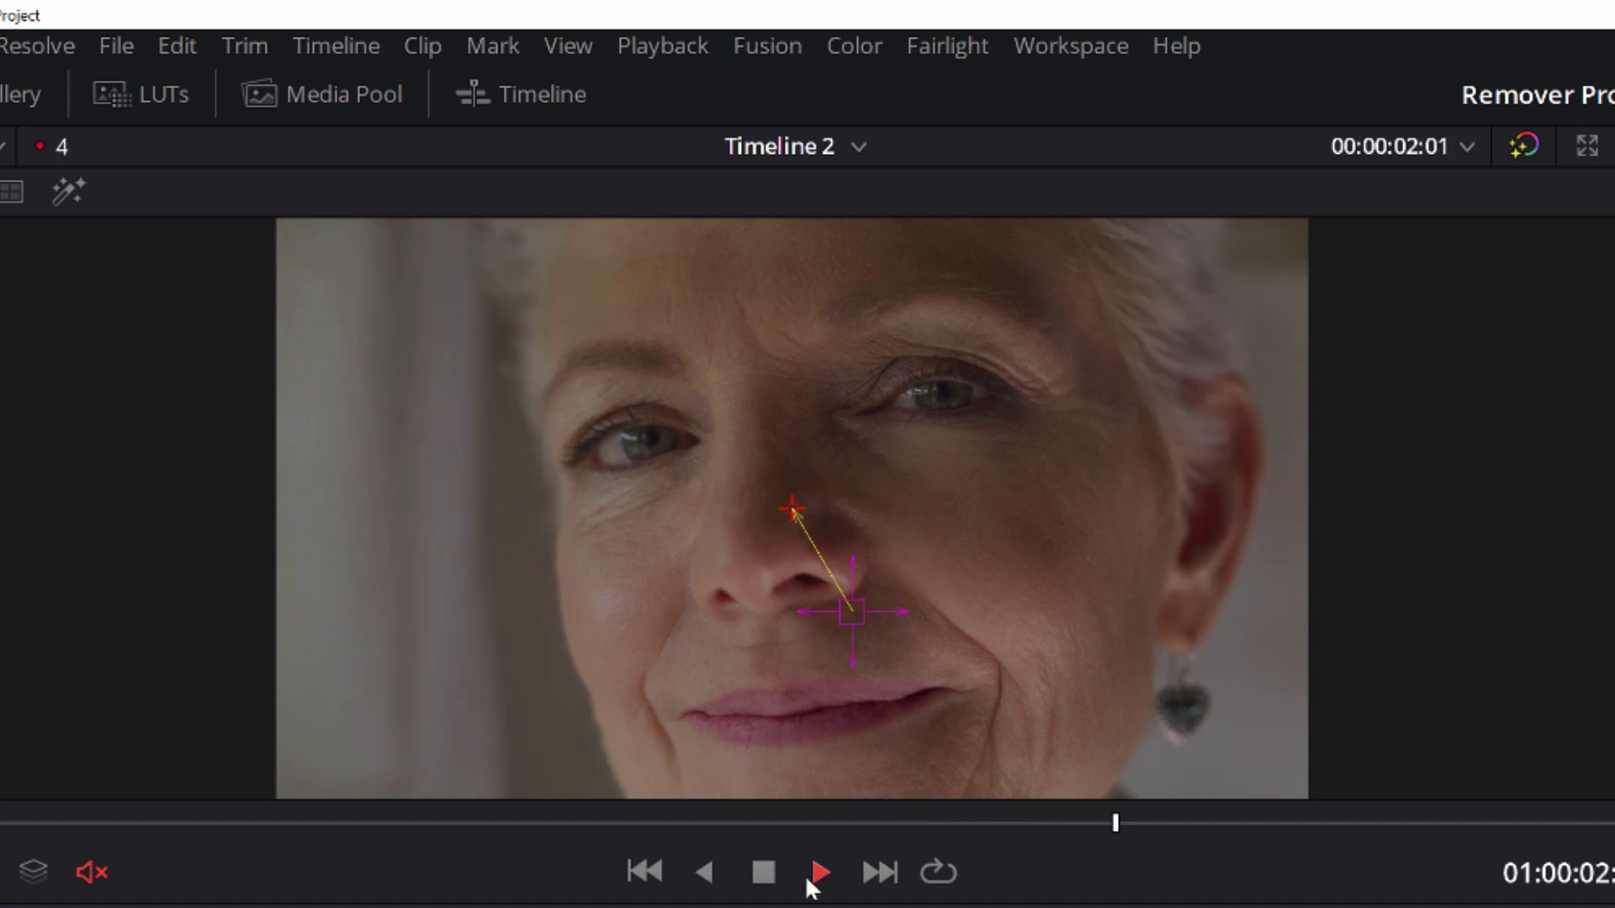
click(763, 873)
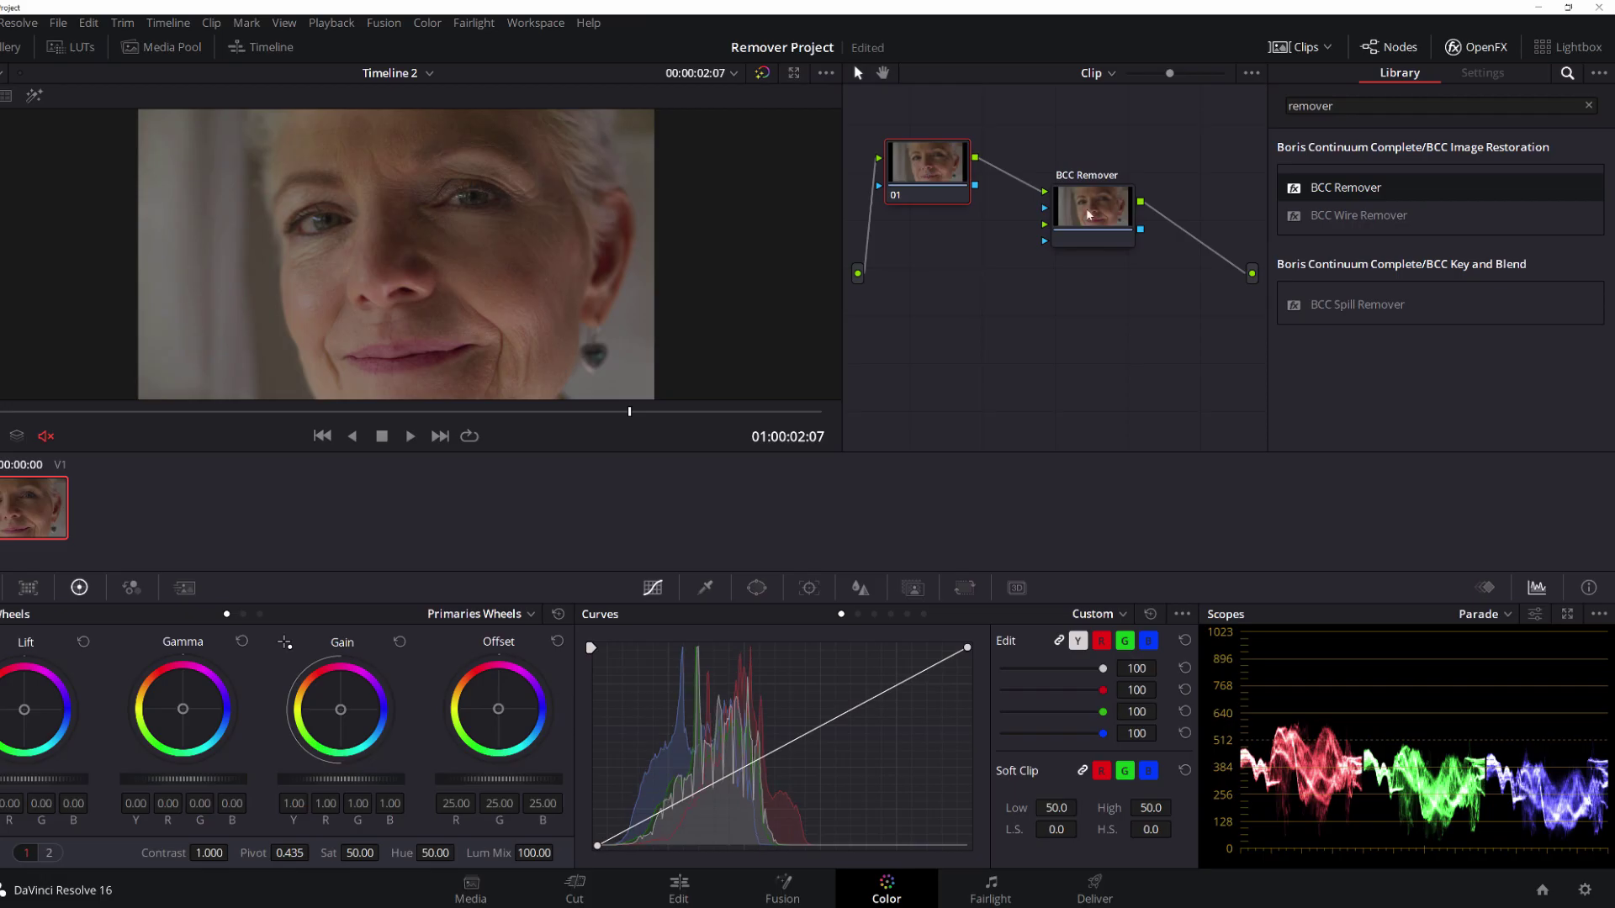
Add a second BCC Remover node after the first, change its Removal Method, and launch Mocha Mask / Track
drag(1344, 188, 1205, 249)
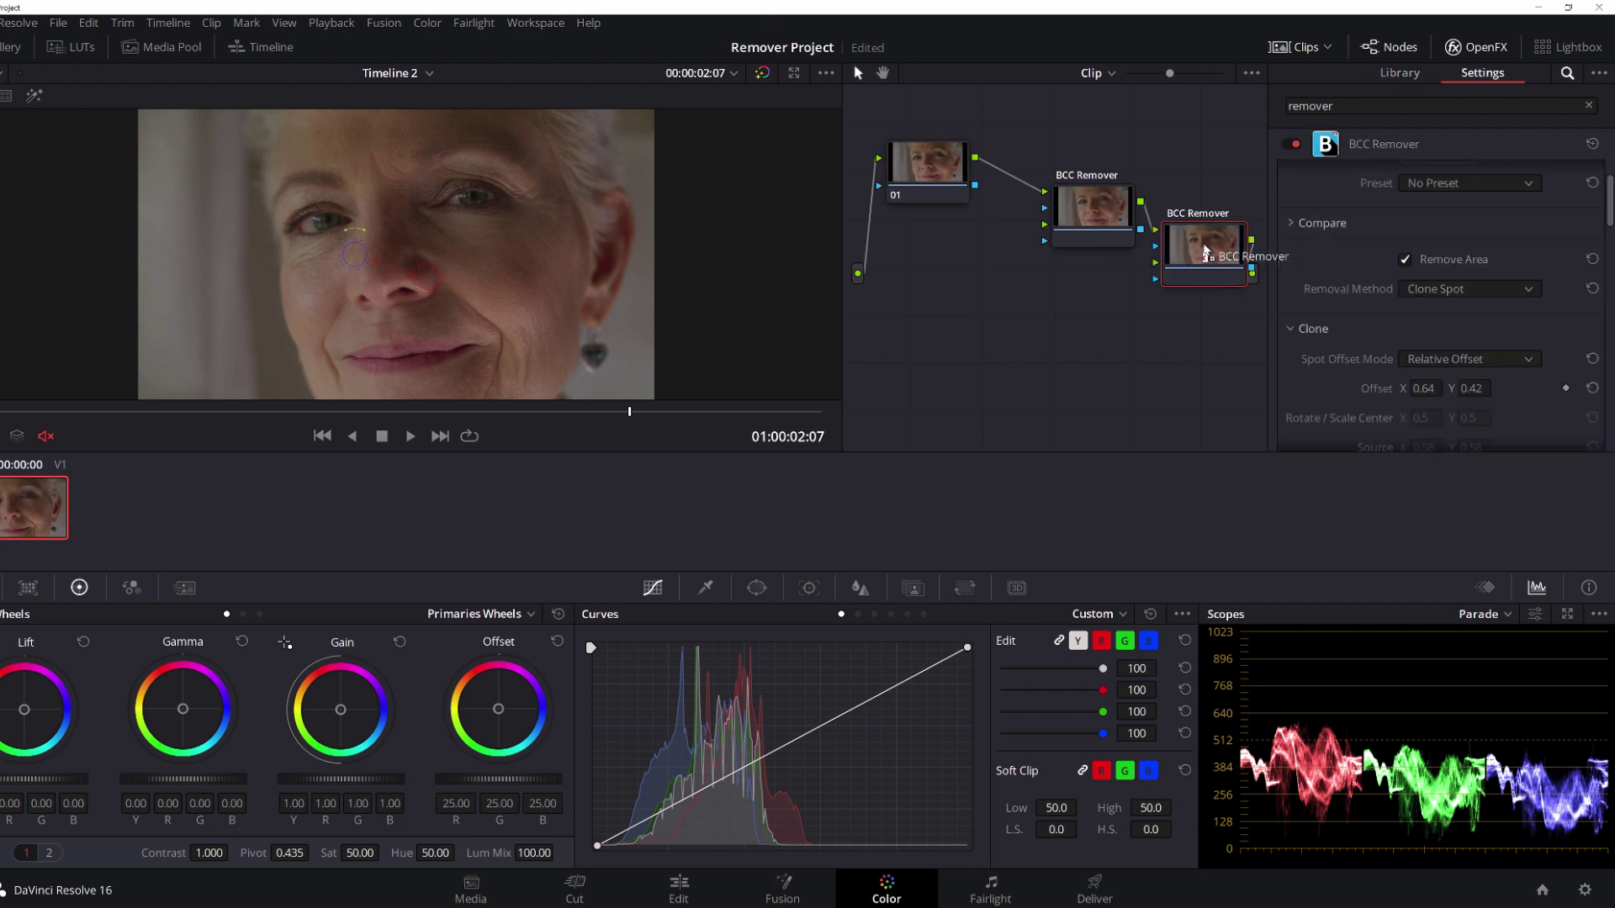
click(1527, 289)
click(1524, 298)
scroll(1522, 298, down, 2)
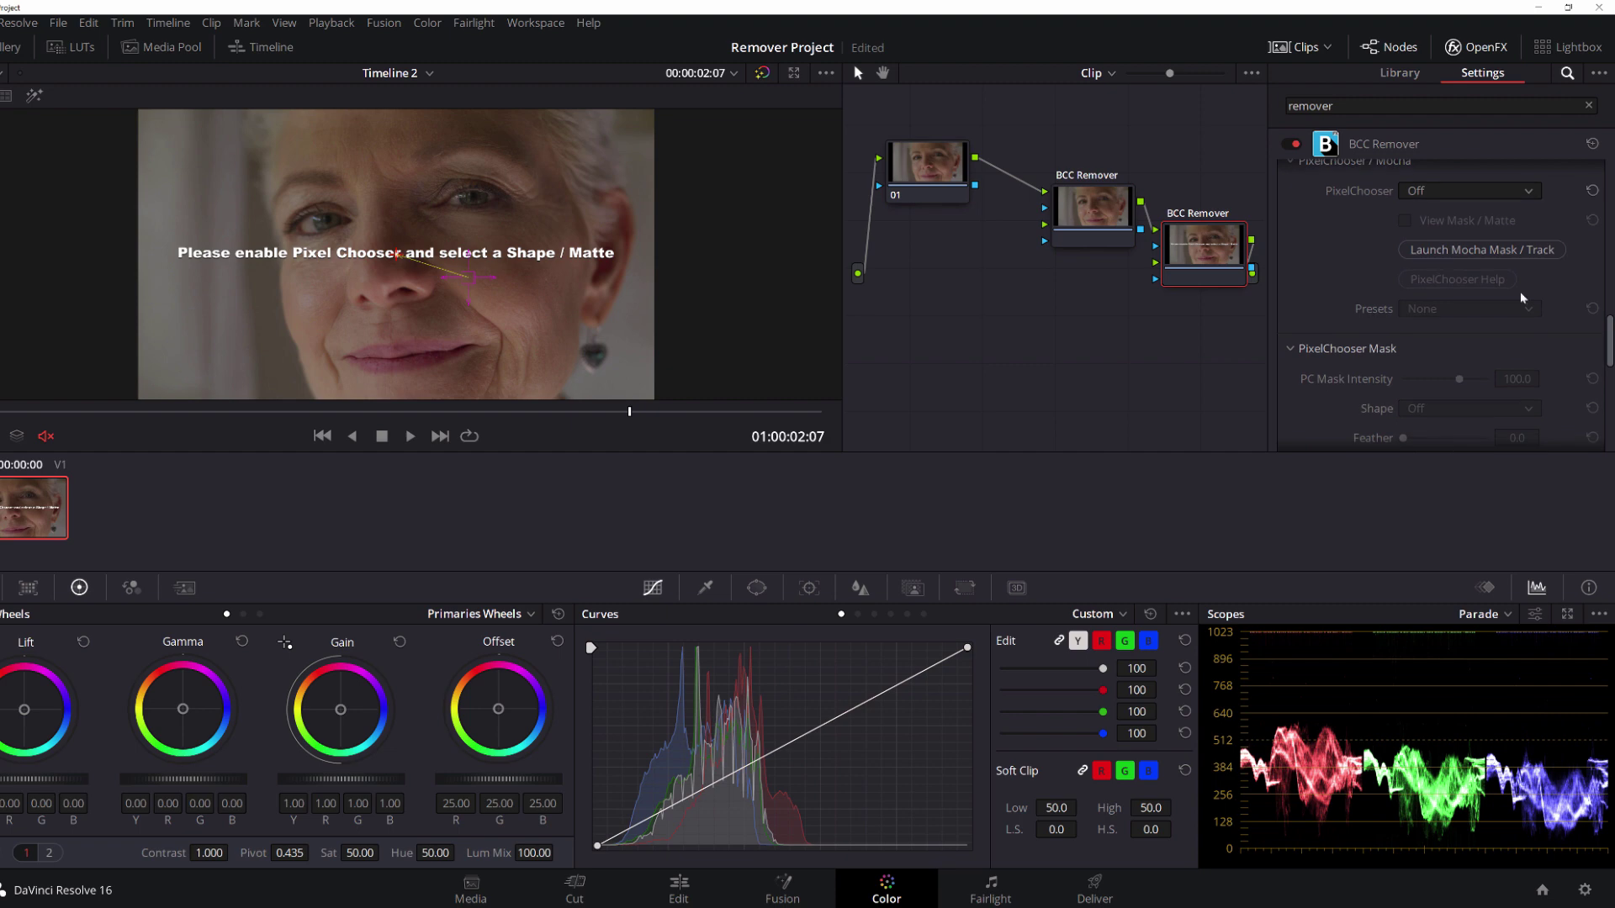
click(1493, 249)
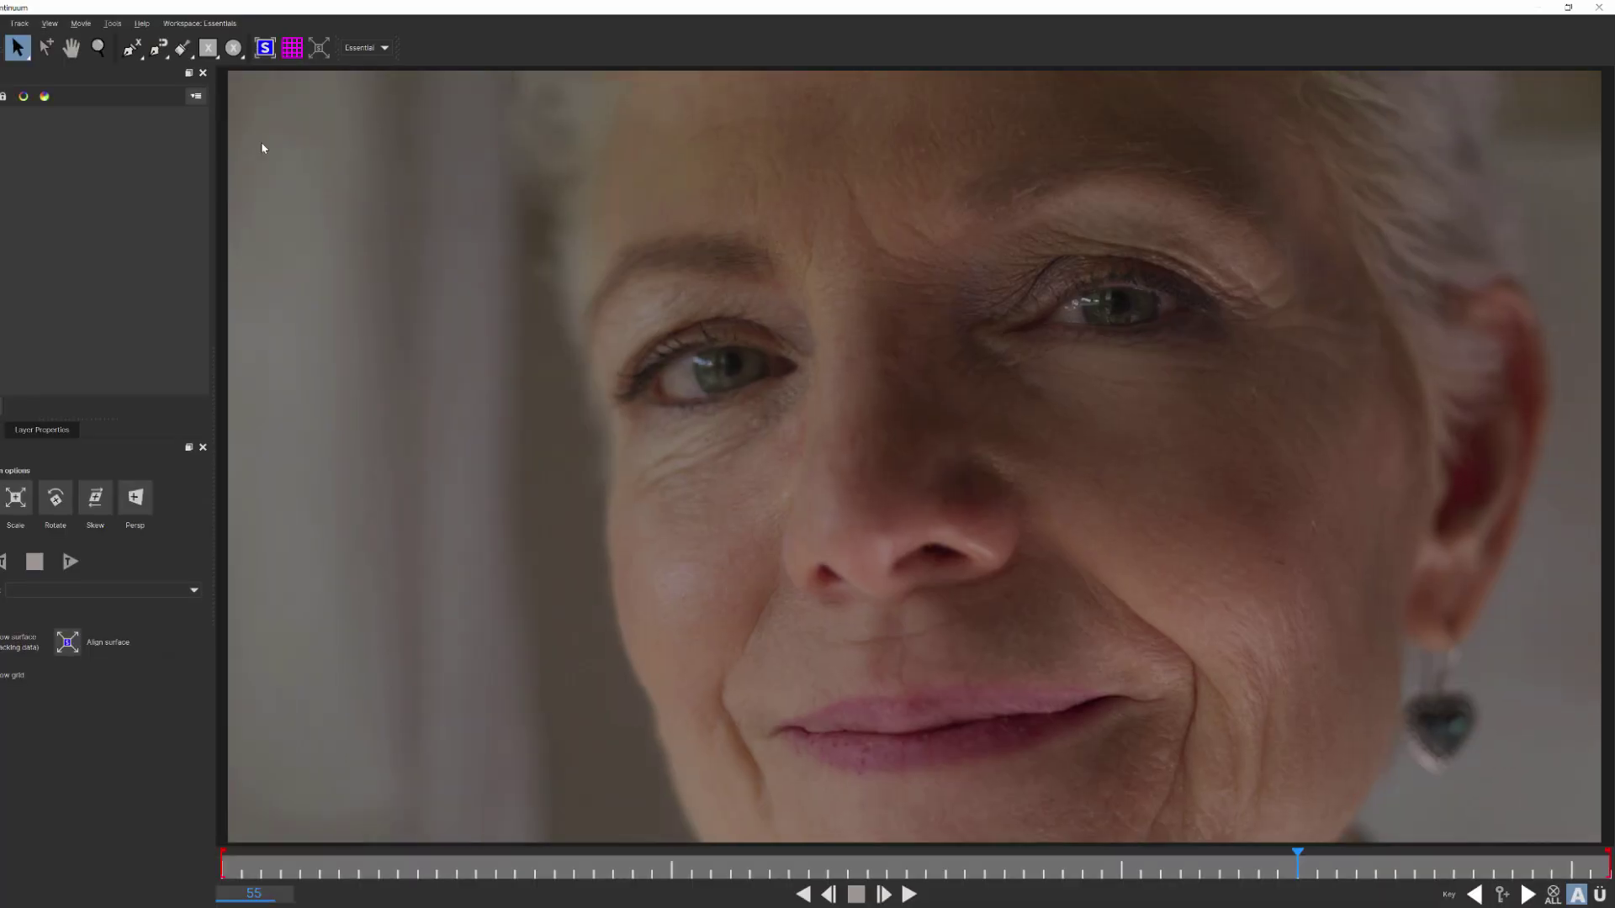
Outline the left-hand under-eye wrinkles with a closed spline, track it forward, and shift the clone offset
click(131, 47)
click(645, 430)
click(749, 403)
click(784, 405)
click(778, 442)
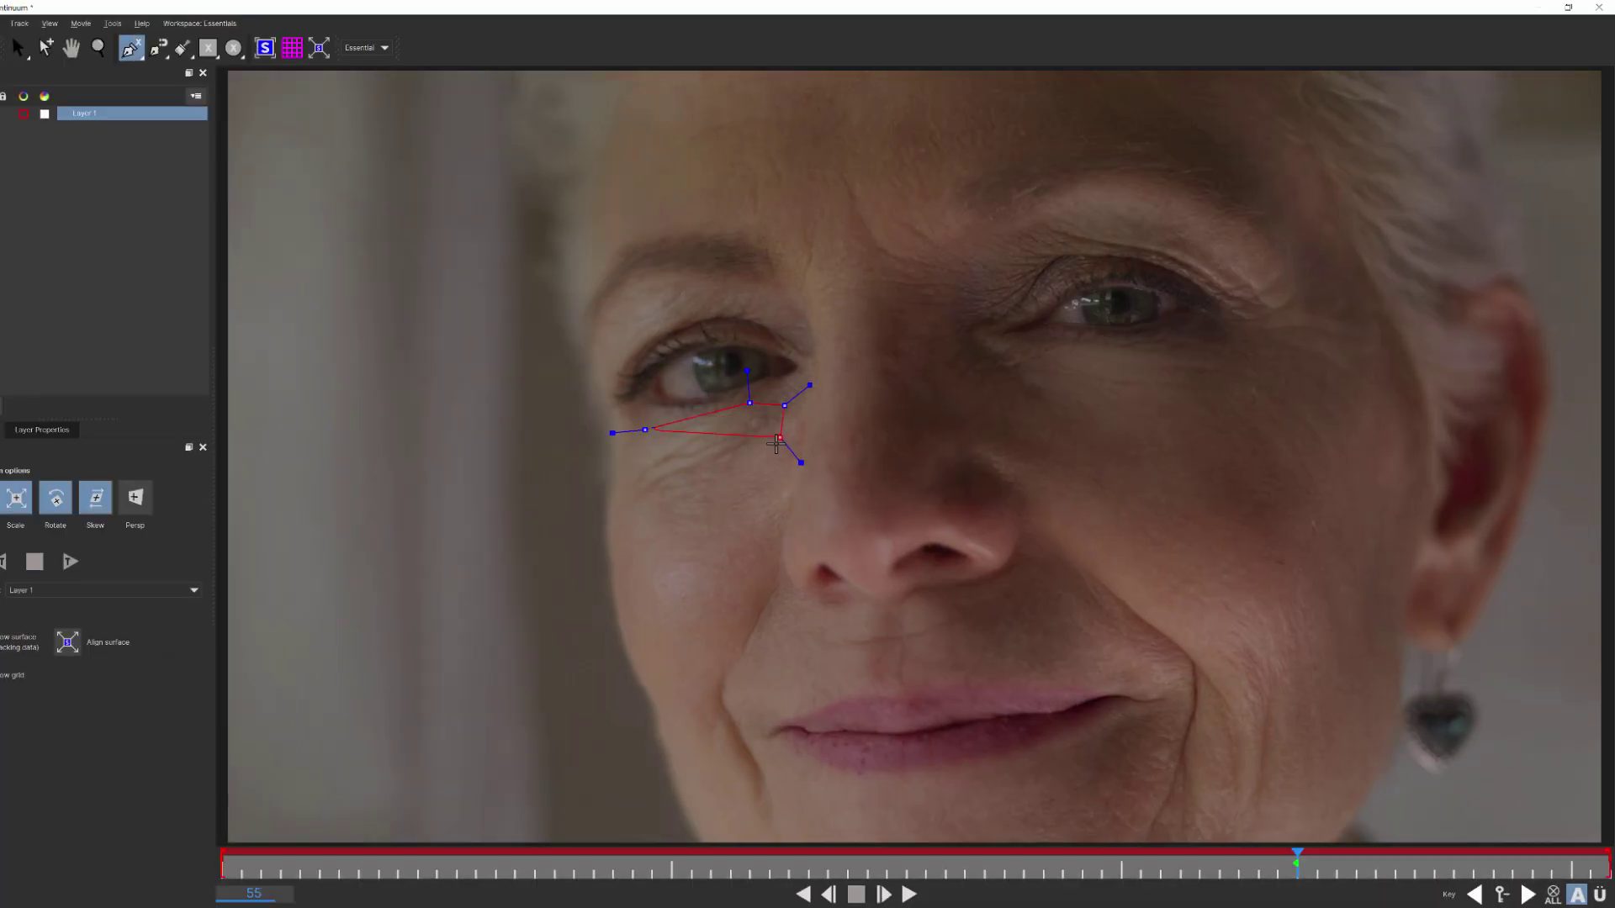
click(759, 475)
click(683, 509)
click(635, 511)
click(614, 477)
right_click(613, 477)
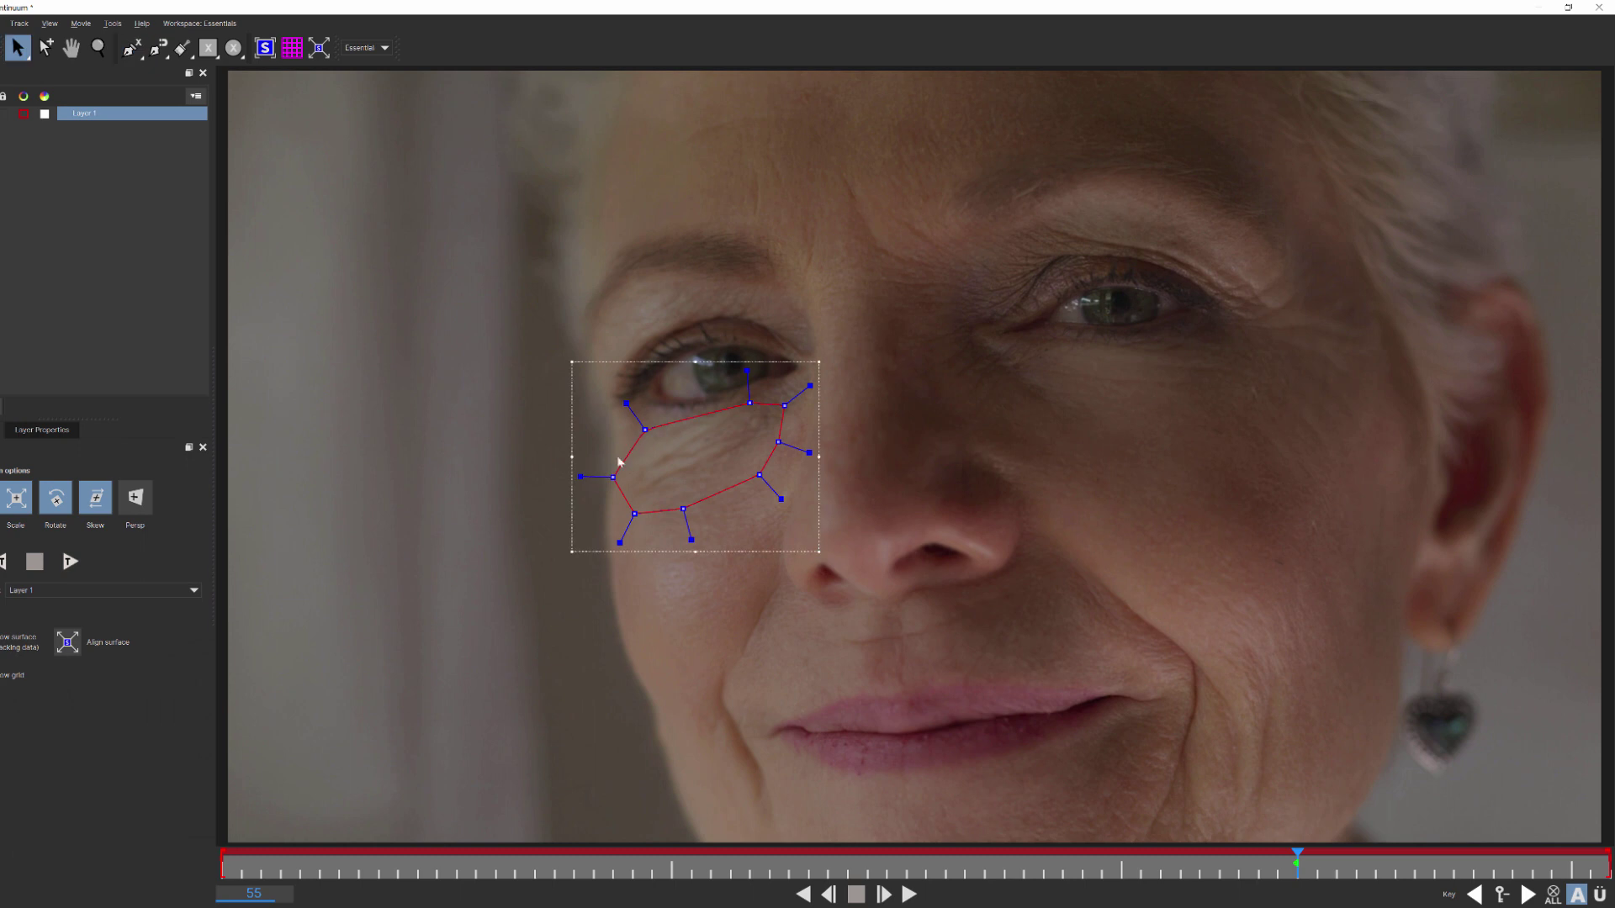
click(71, 568)
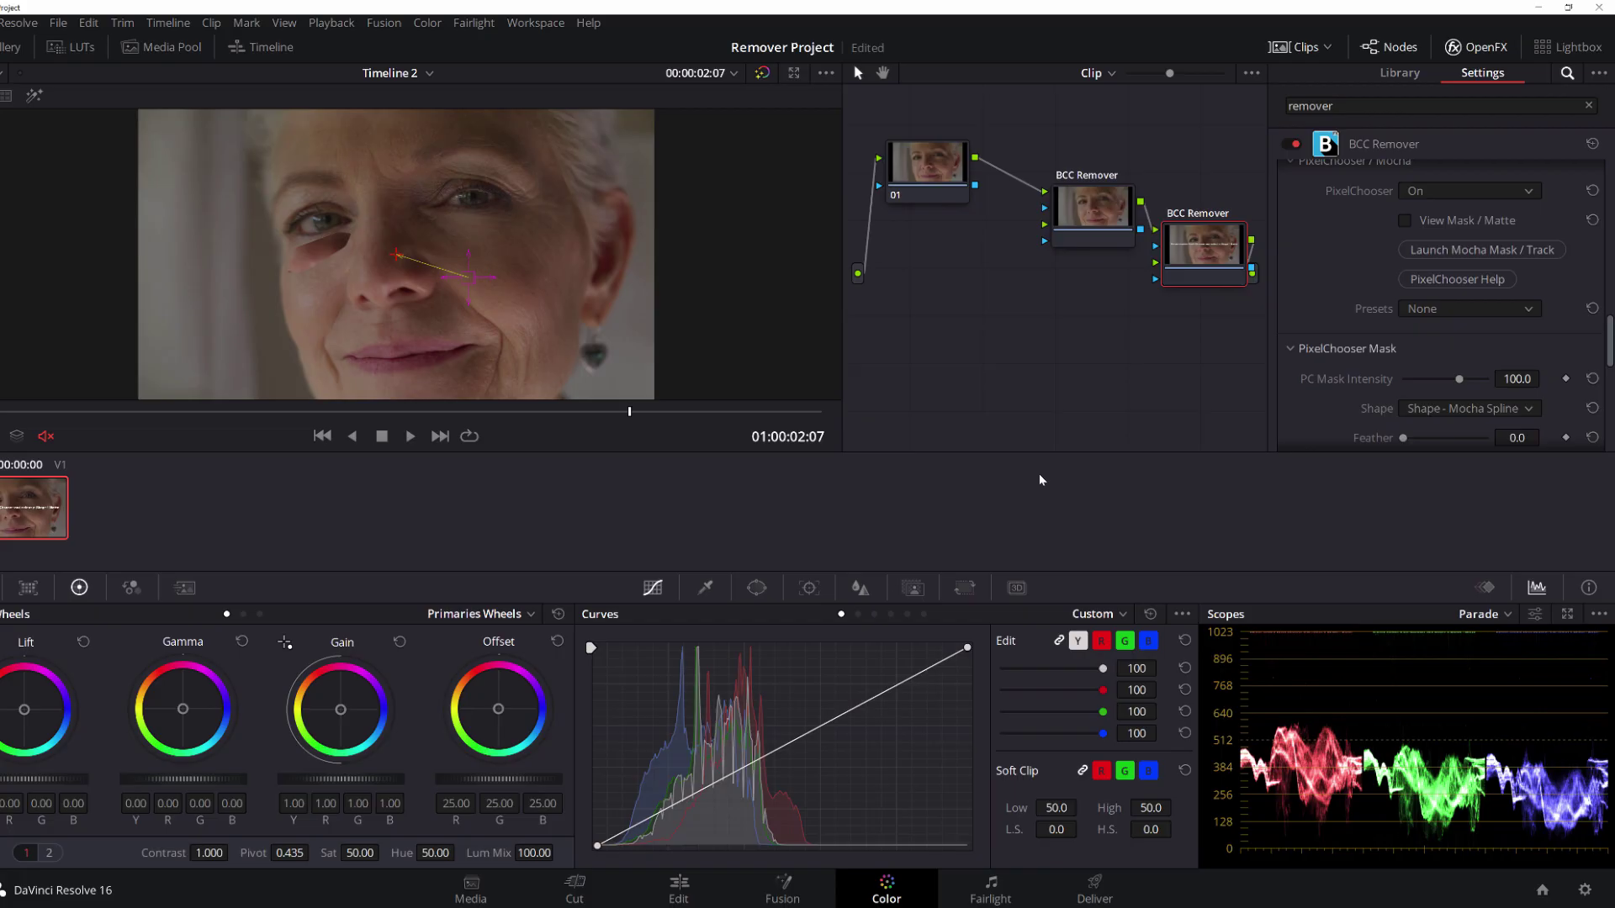
drag(505, 285, 434, 284)
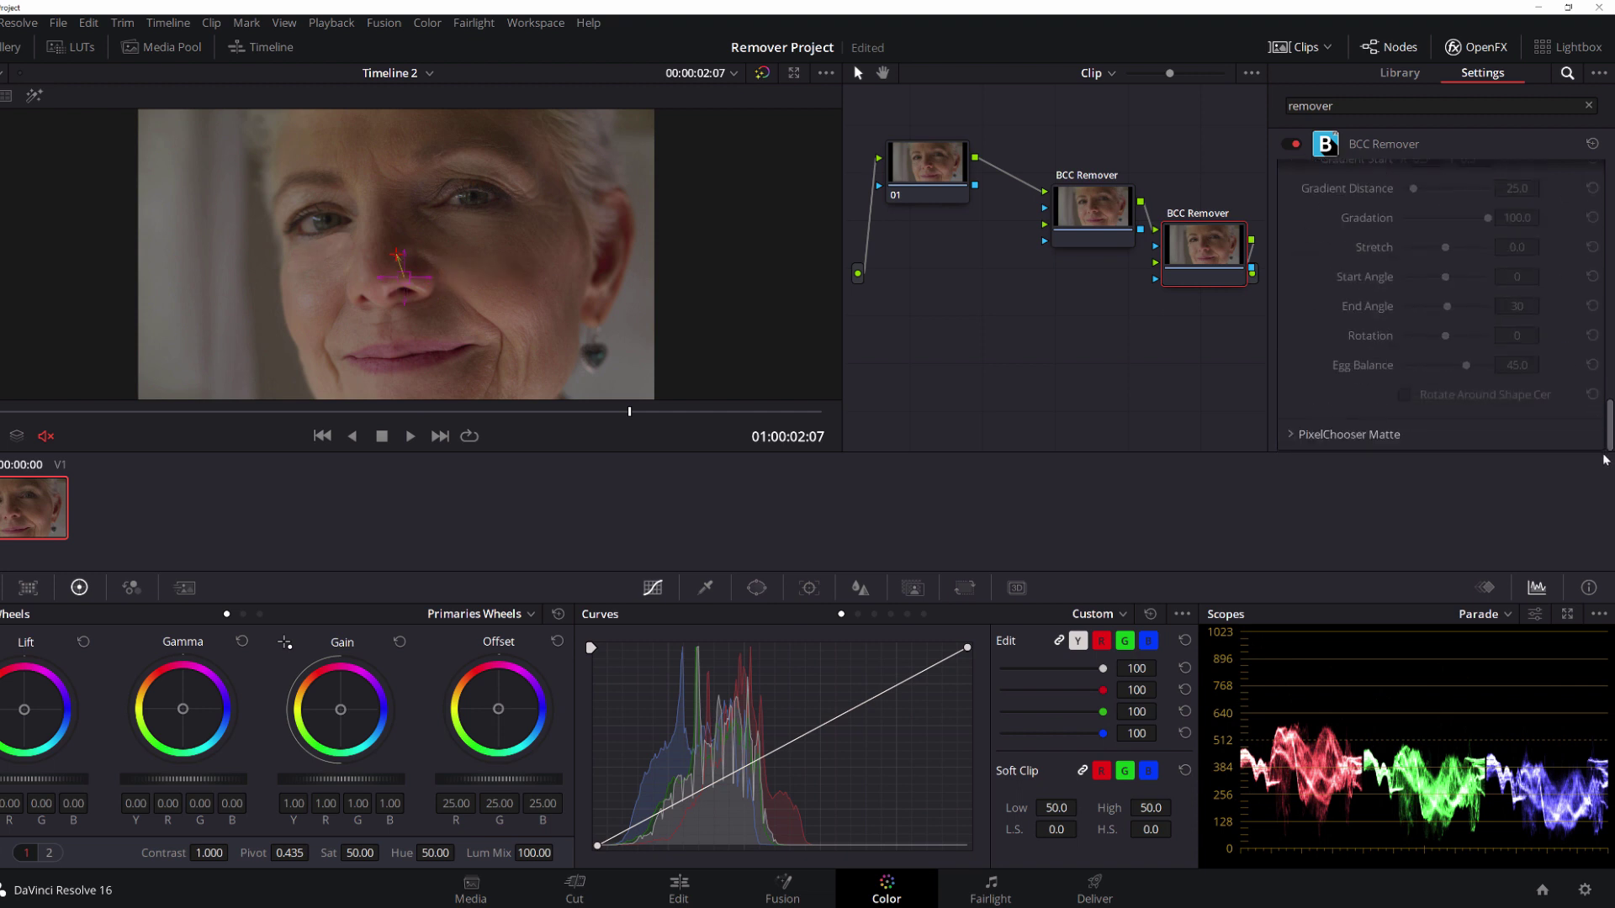